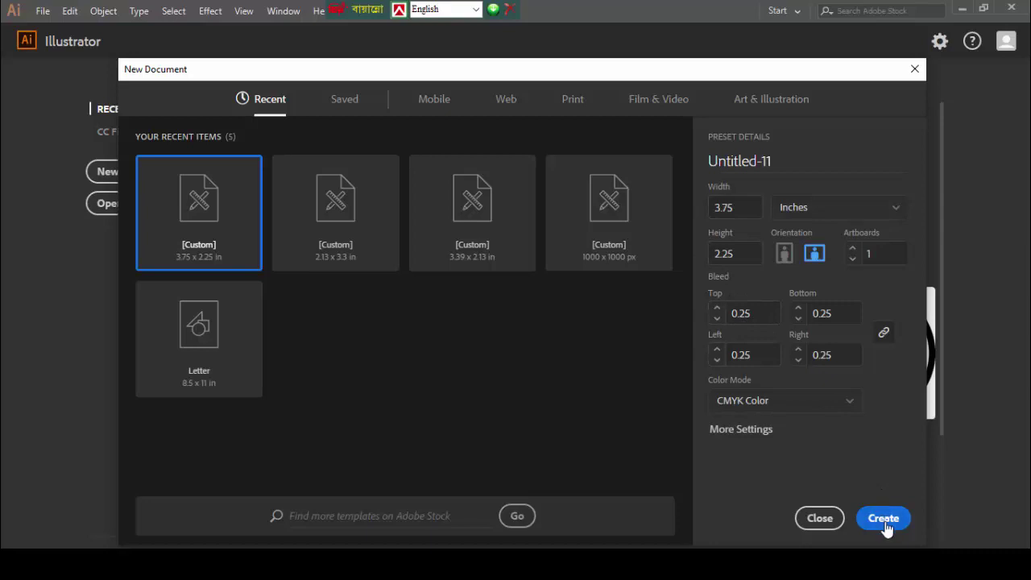
- Create the 3.75 × 2.25 in CMYK document with 0.25 in bleed
left_click(884, 519)
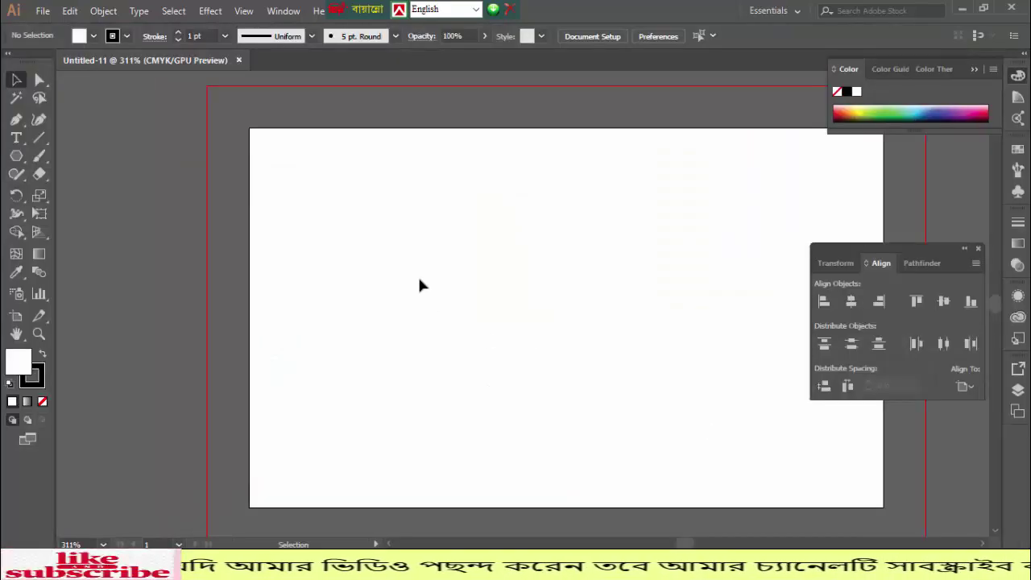
- Draw a rectangle that exactly covers the card artboard
key("ctrl+minus")
key("ctrl+minus")
key("ctrl+minus")
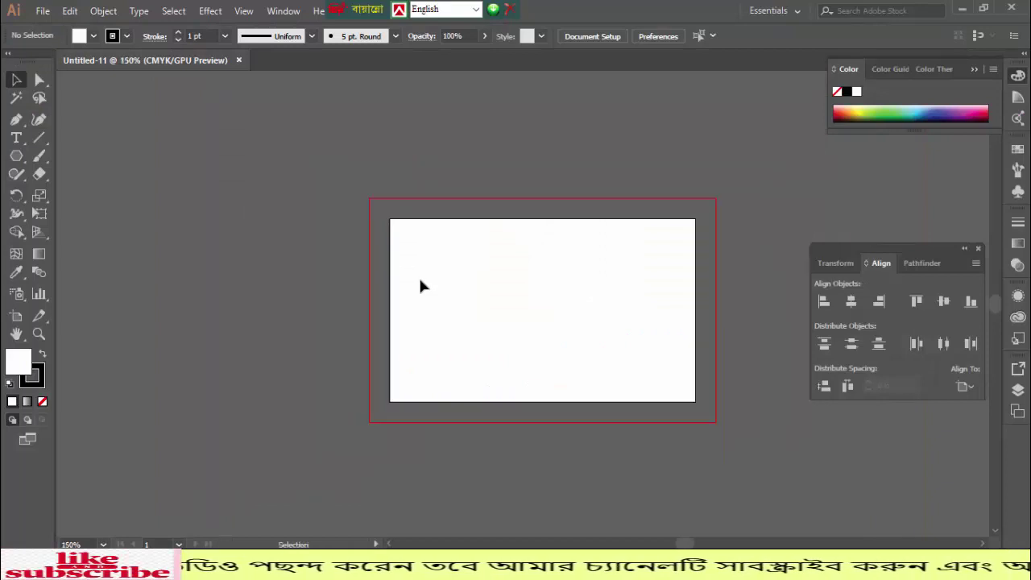
scroll(410, 277, "right", 3)
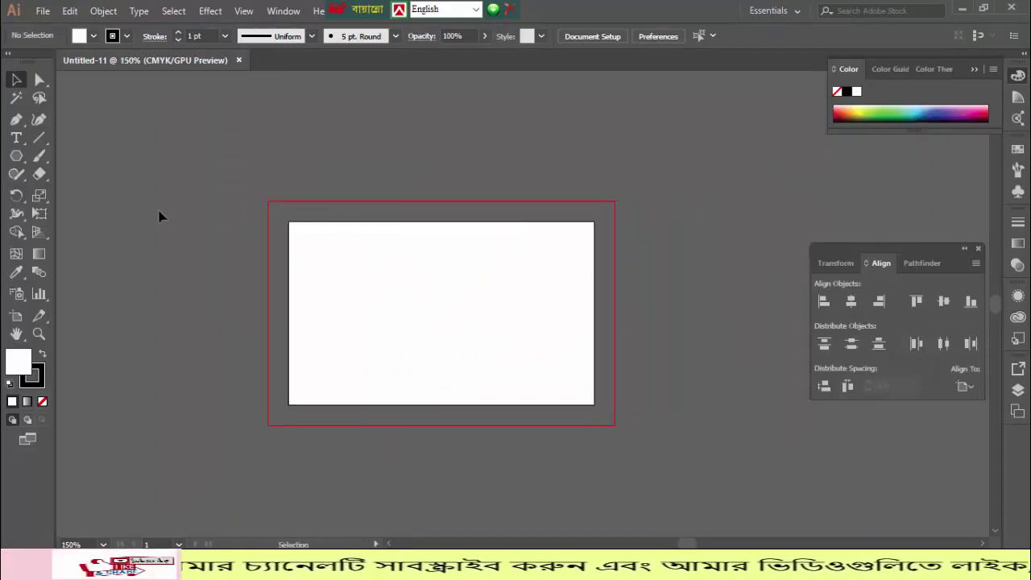
left_click_drag(22, 155, 49, 157)
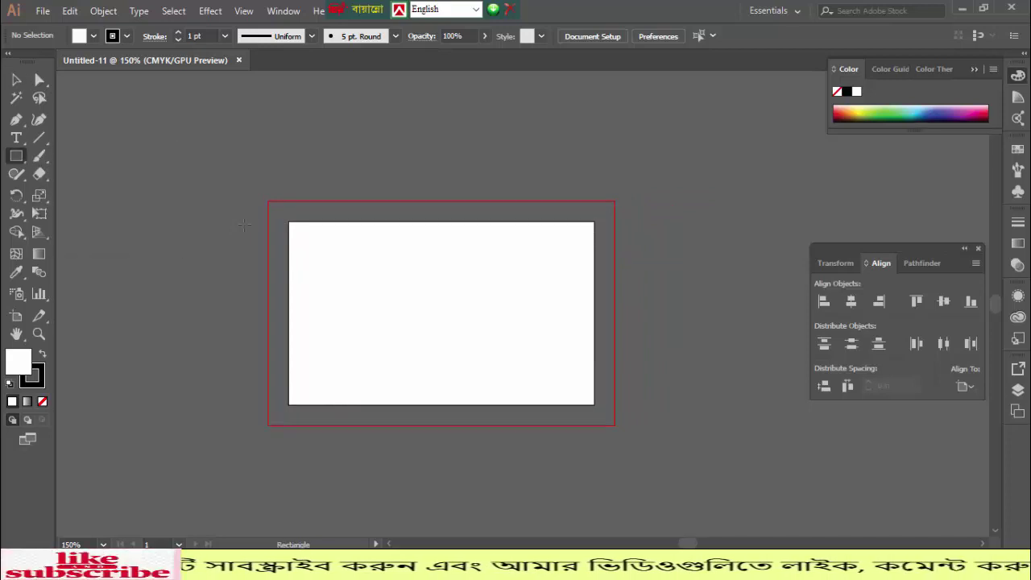
mouse_move(289, 223)
left_mouse_down()
mouse_move(411, 323)
mouse_move(596, 405)
left_mouse_up()
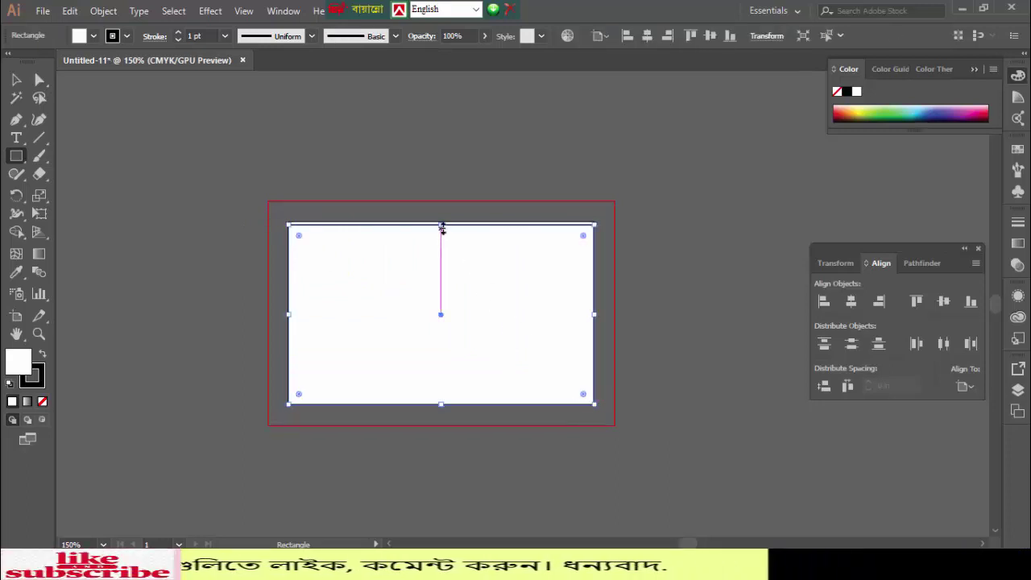
left_click_drag(442, 222, 442, 220)
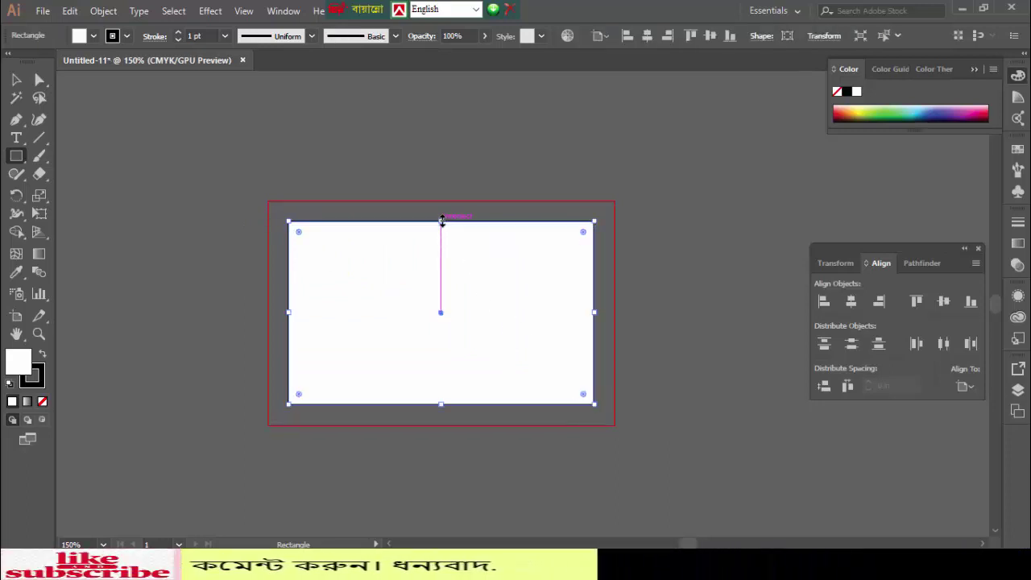
- Set the white rectangle's stroke to None
left_click(16, 79)
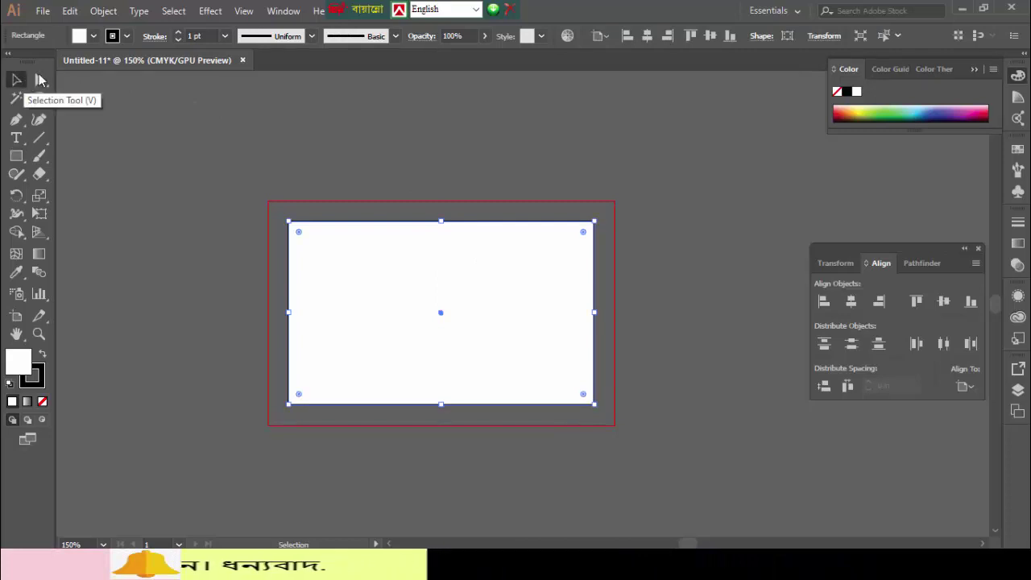
left_click(126, 37)
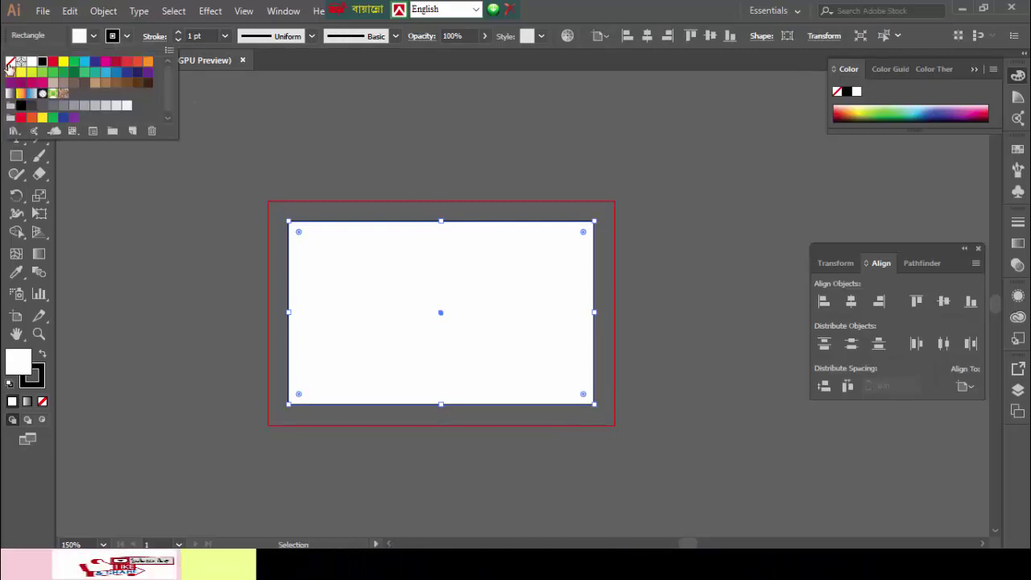
left_click(11, 64)
left_click(199, 202)
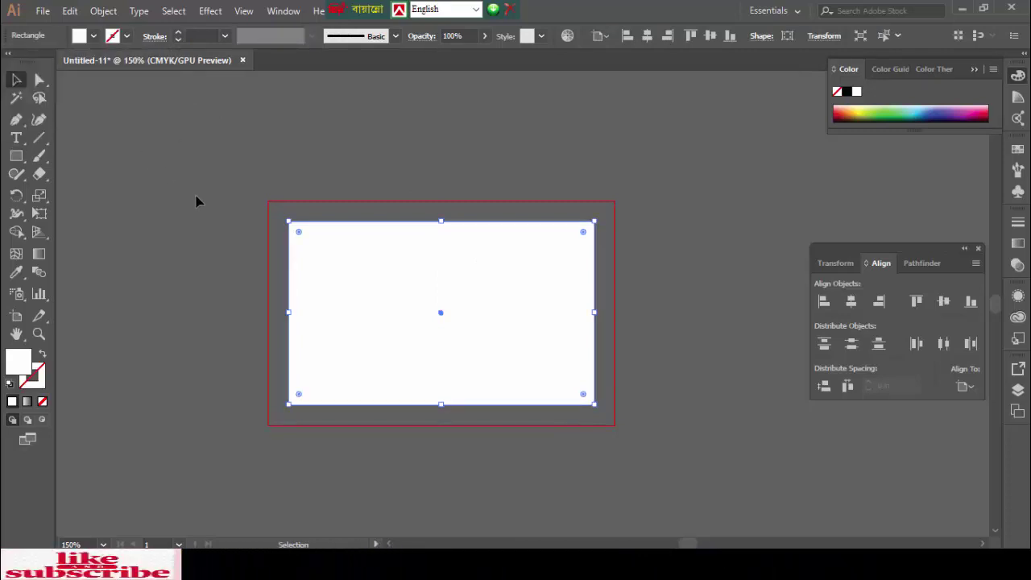
- Create a -0.25 in Offset Path copy inside the card rectangle
left_click(112, 12)
mouse_move(184, 319)
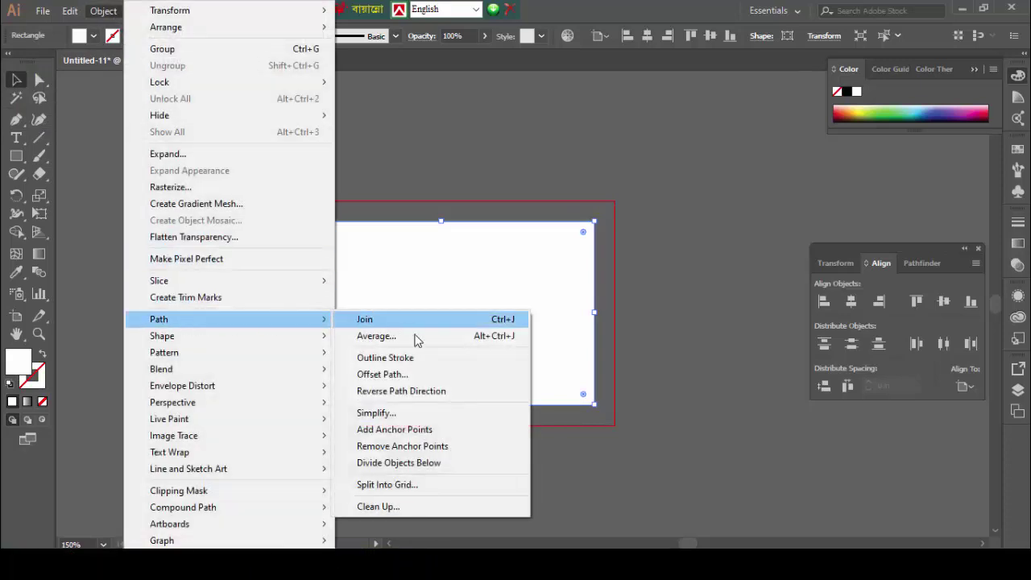
left_click(418, 376)
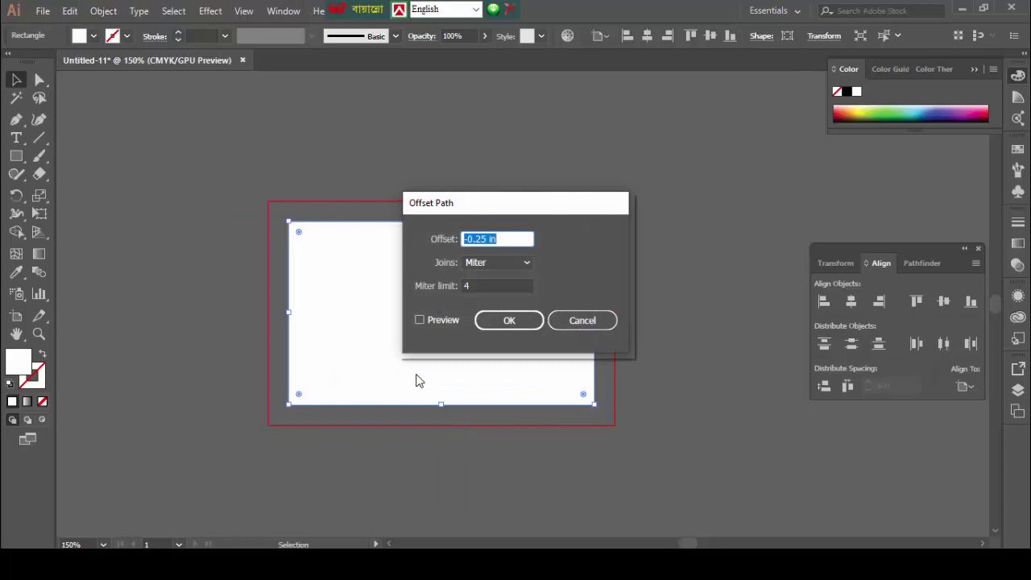
left_click(509, 321)
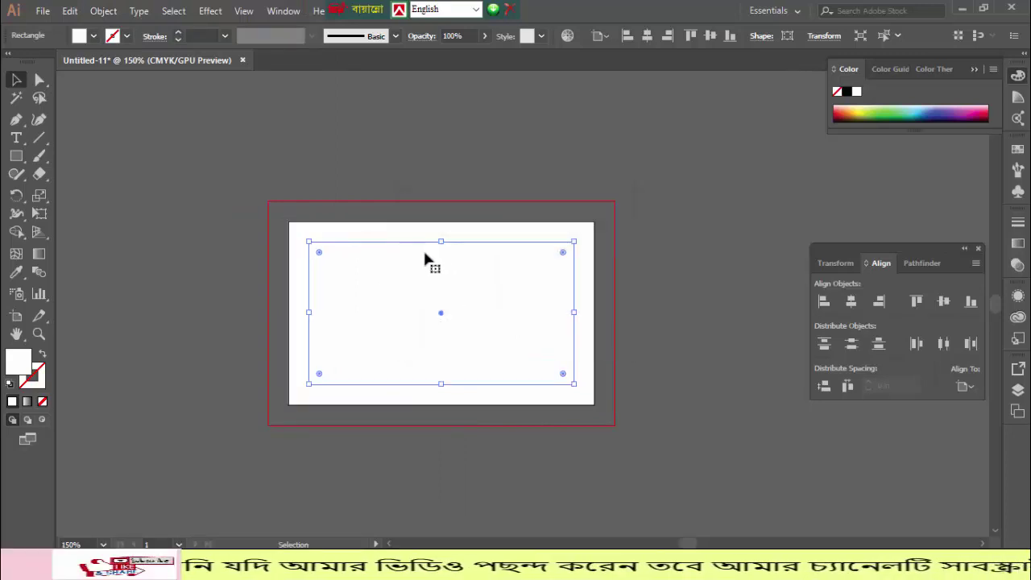
key("ctrl+z")
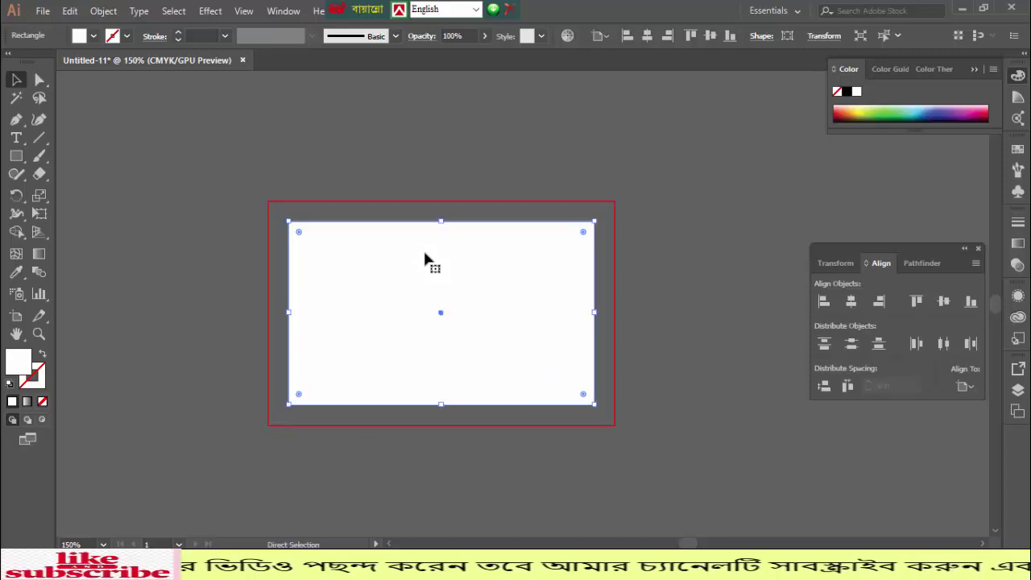
left_click(103, 12)
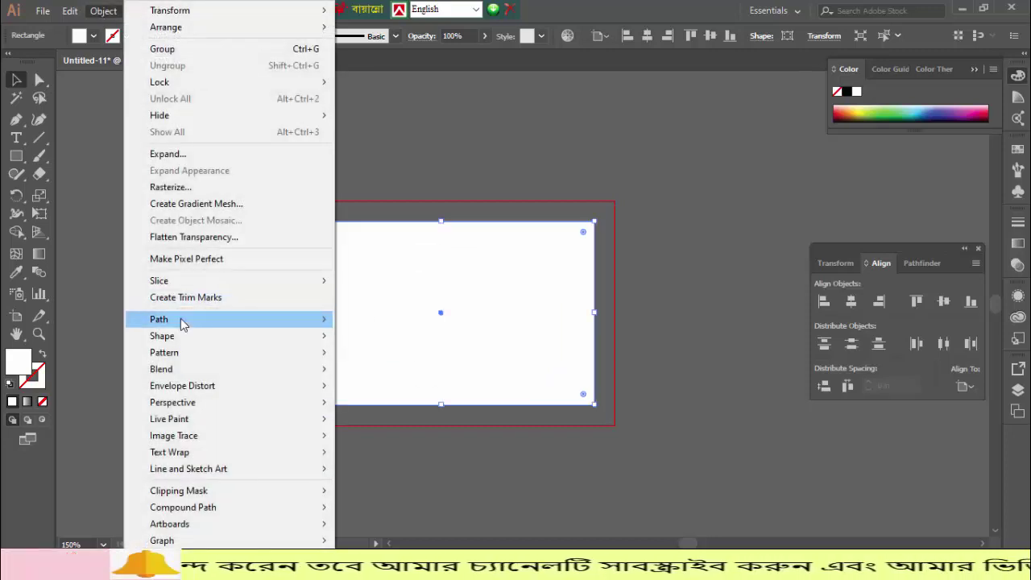
mouse_move(172, 320)
left_click(395, 377)
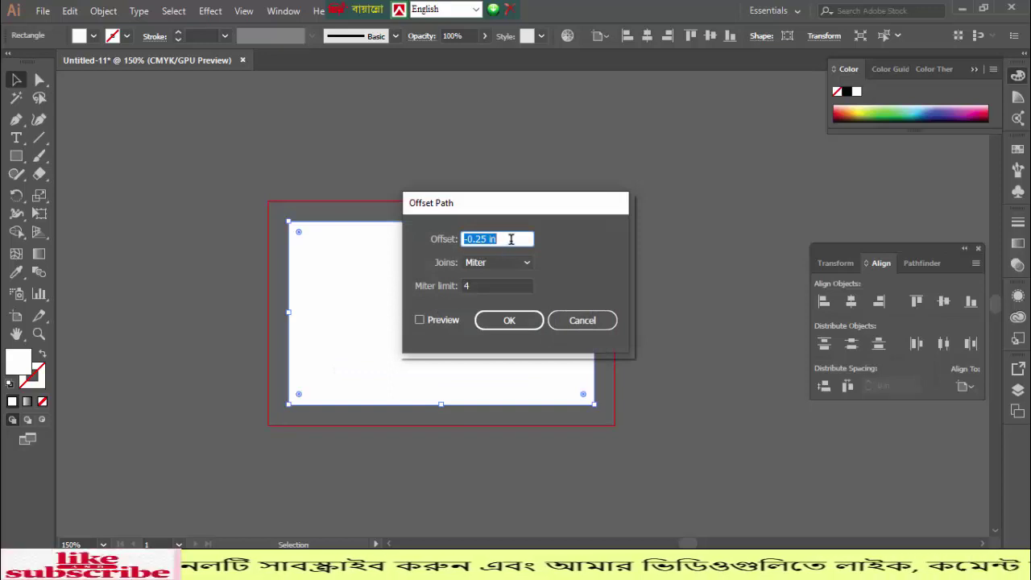
left_click(513, 321)
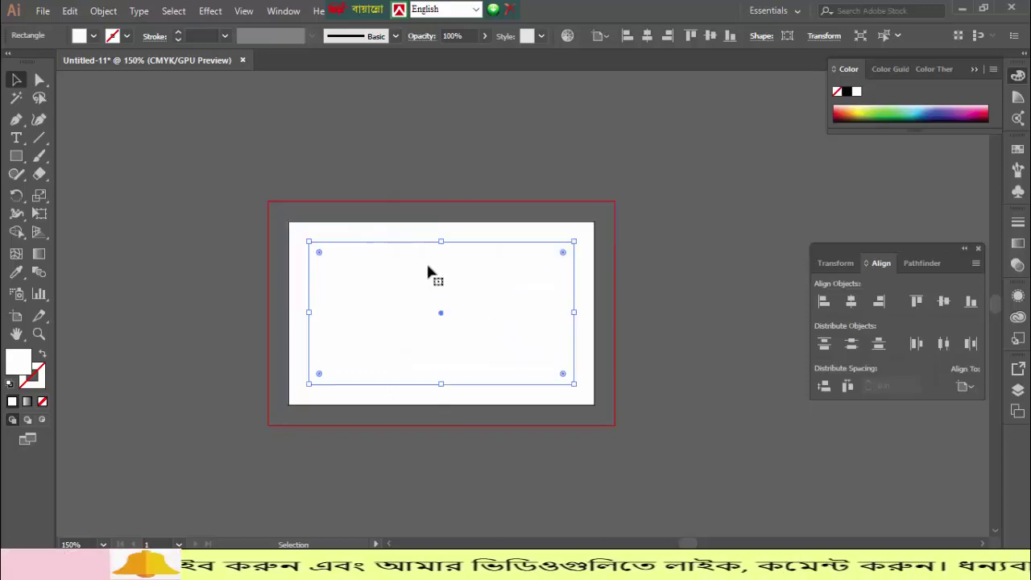
- Convert the inset path into guides to mark the safe margin
right_click(399, 244)
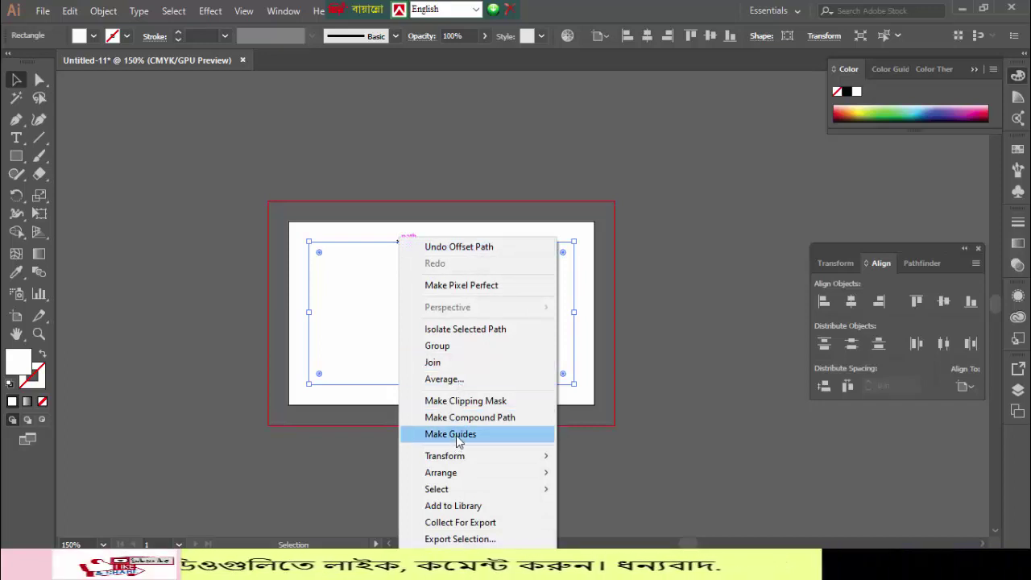
left_click(459, 439)
left_click(178, 232)
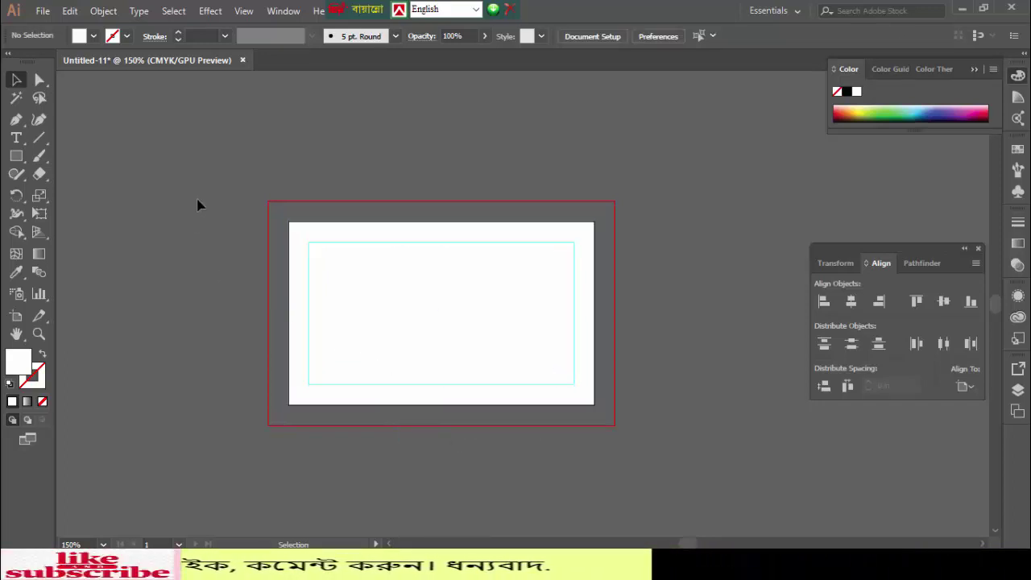
left_click(414, 344)
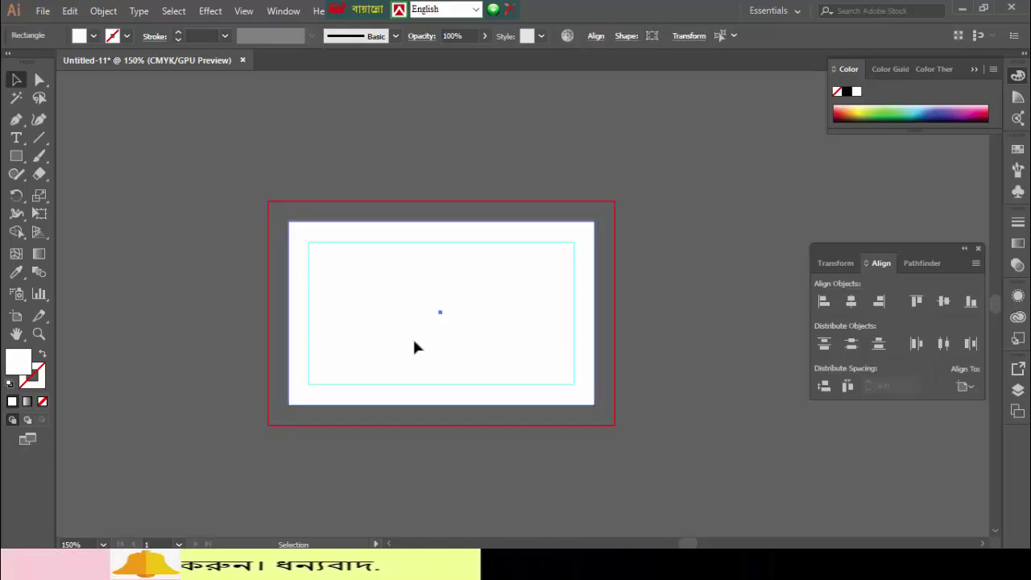
key("Delete")
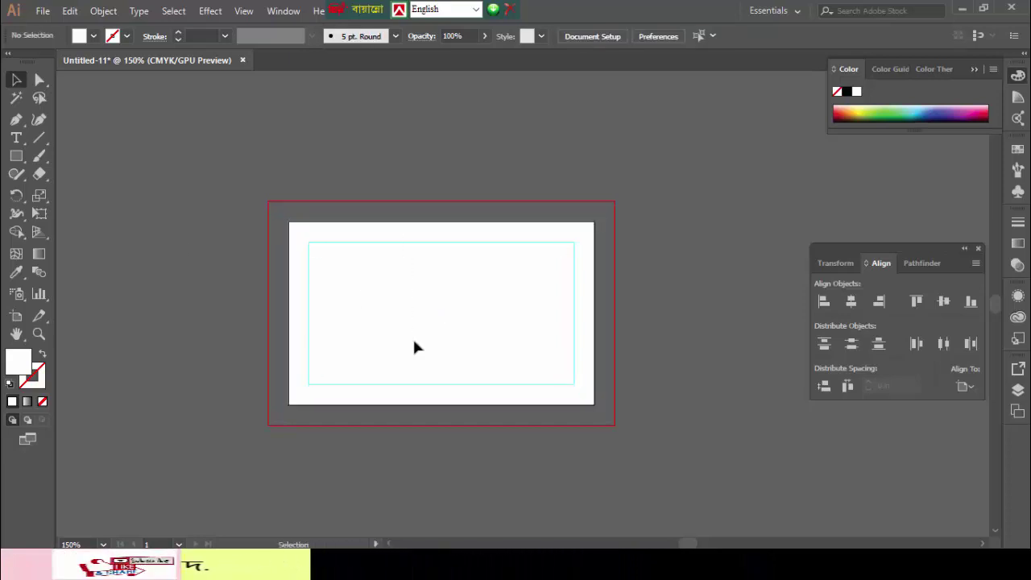
- Draw a rectangle along the card's bottom and fill it black 000000
left_click(17, 158)
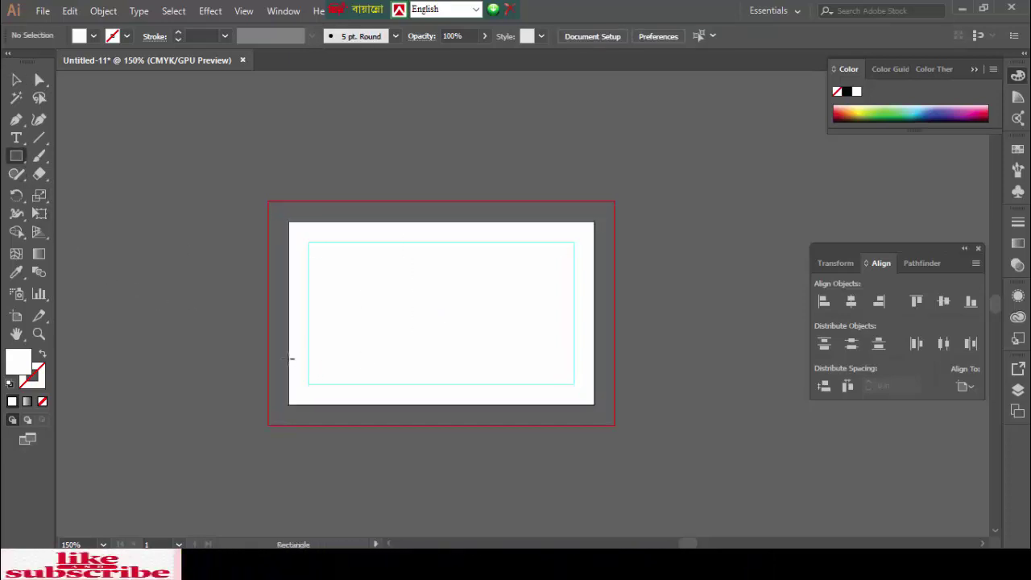
left_click_drag(258, 356, 594, 403)
double_click(18, 364)
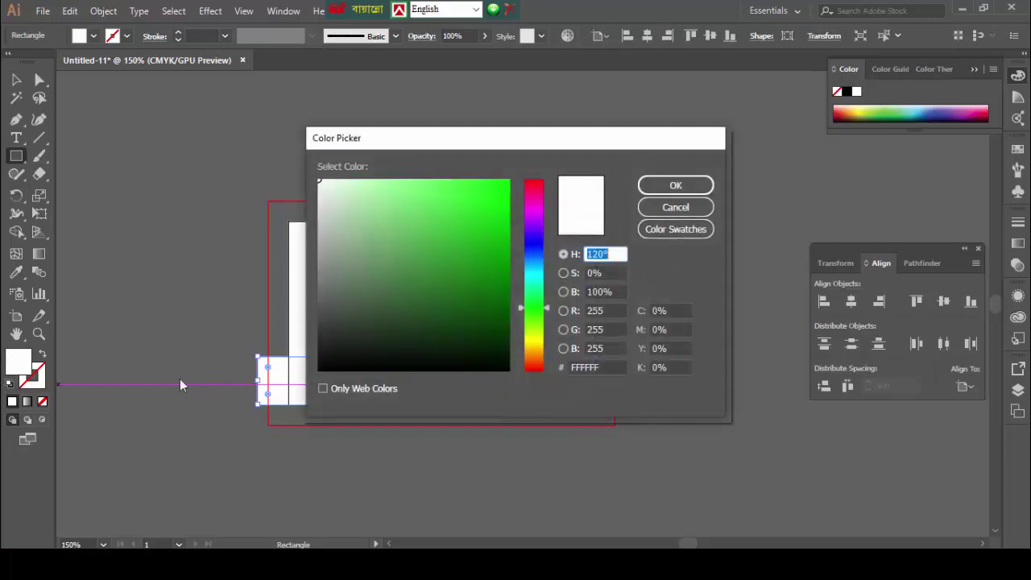
left_click_drag(461, 368, 511, 370)
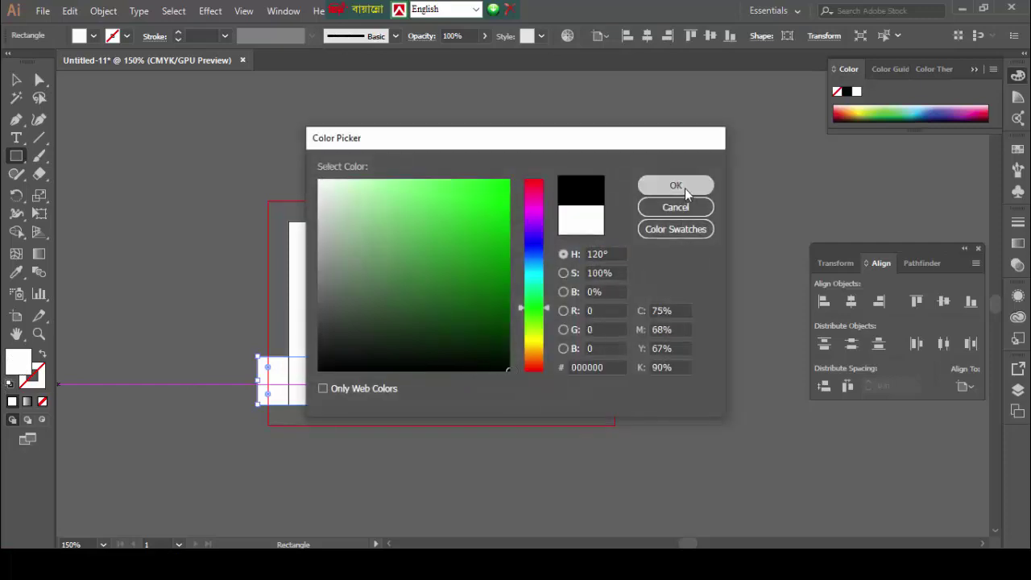
left_click(682, 188)
- Stretch the black rectangle across the full card width and raise its top edge
left_click_drag(259, 384, 289, 378)
left_click(17, 80)
left_click(170, 248)
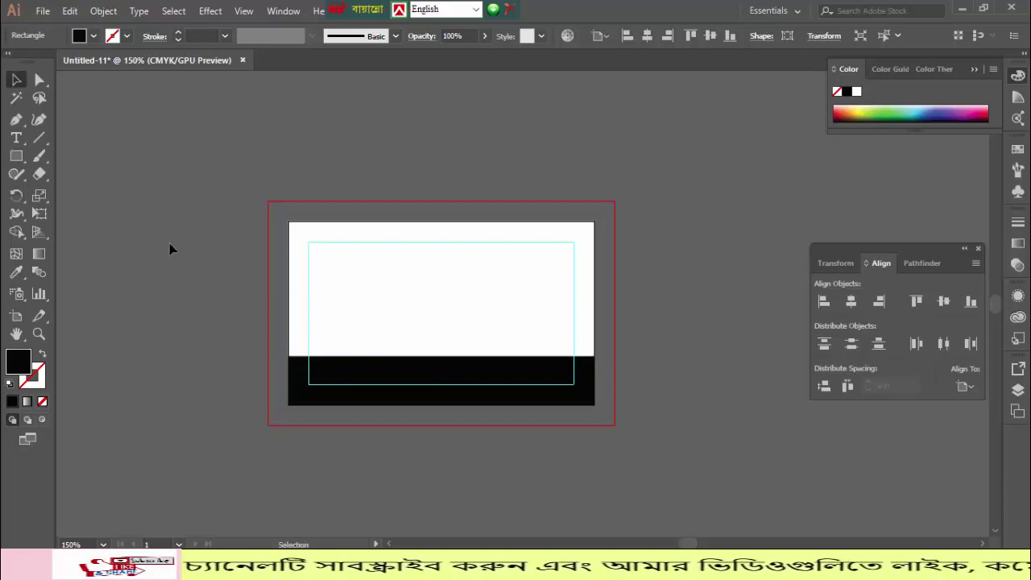
left_click(457, 369)
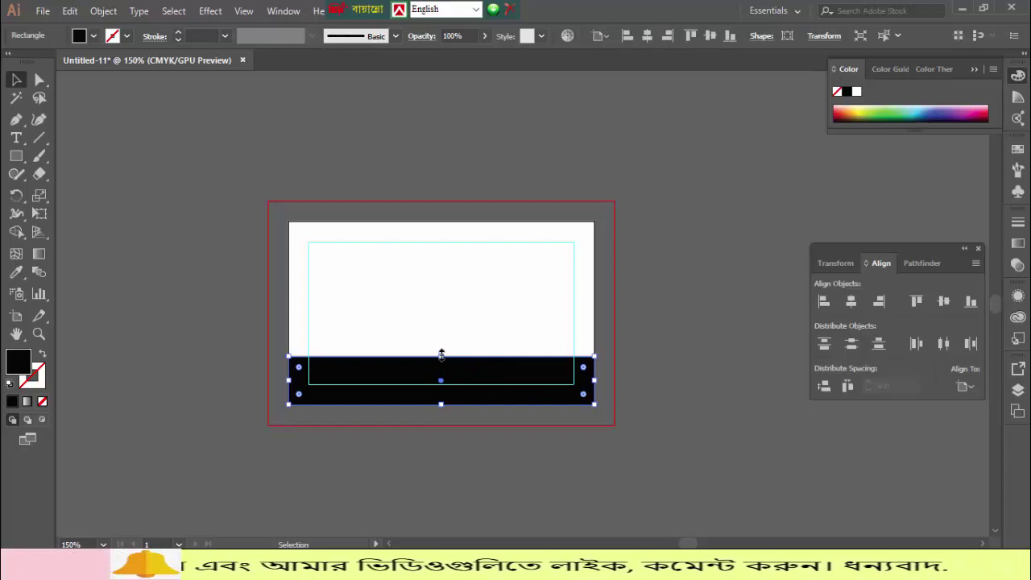
left_click_drag(441, 355, 441, 340)
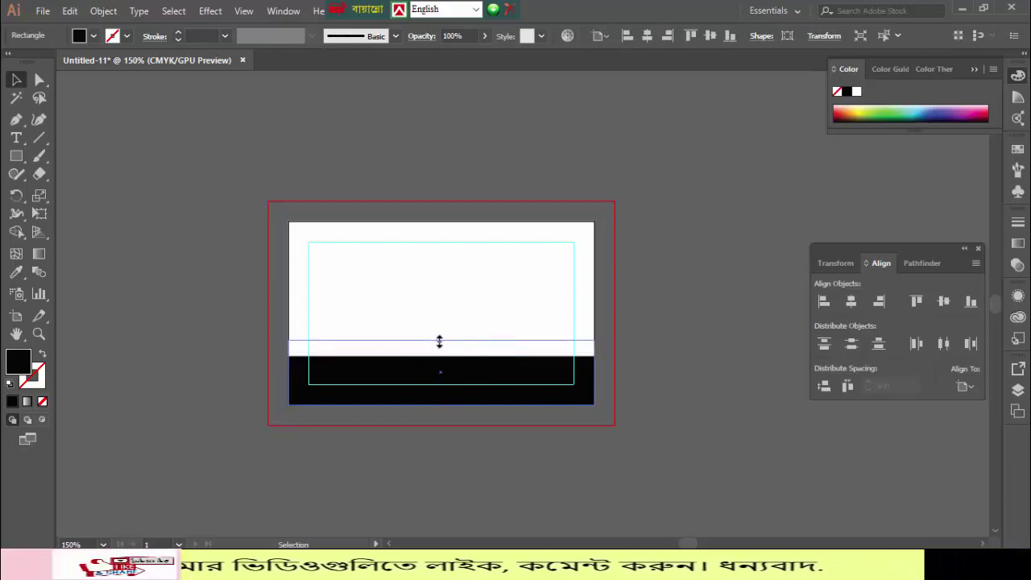
left_click(137, 281)
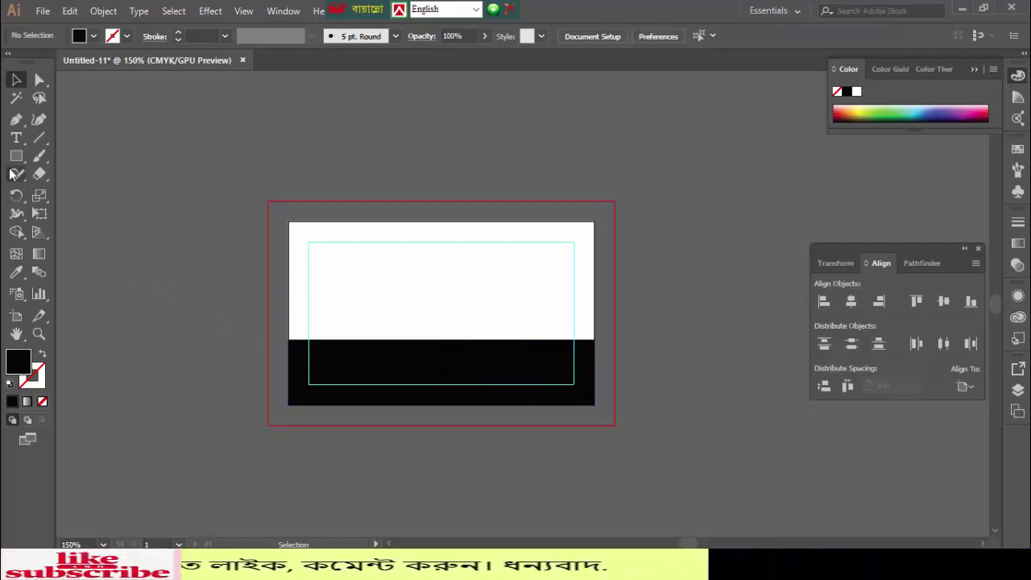
- Draw a small rectangle on the card's right side straddling the black band's top edge
left_click(95, 155)
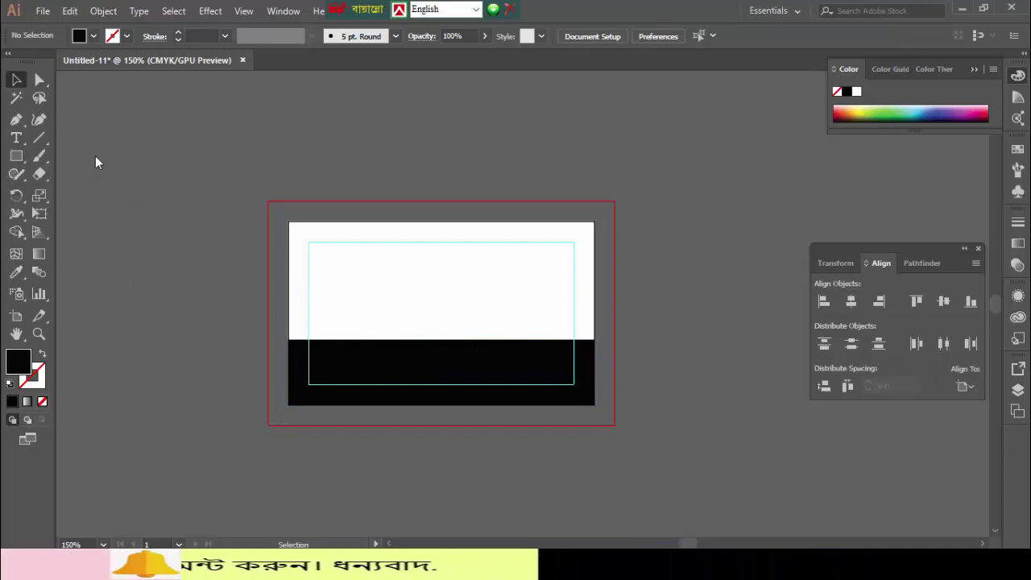
mouse_move(484, 323)
left_mouse_down()
mouse_move(528, 339)
mouse_move(594, 339)
left_mouse_up()
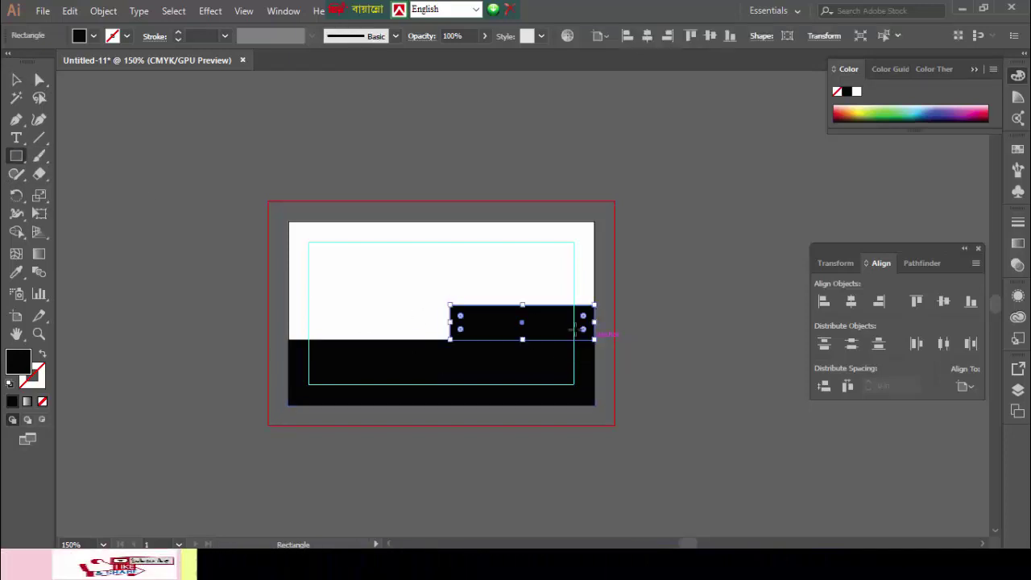
left_click_drag(523, 305, 523, 306)
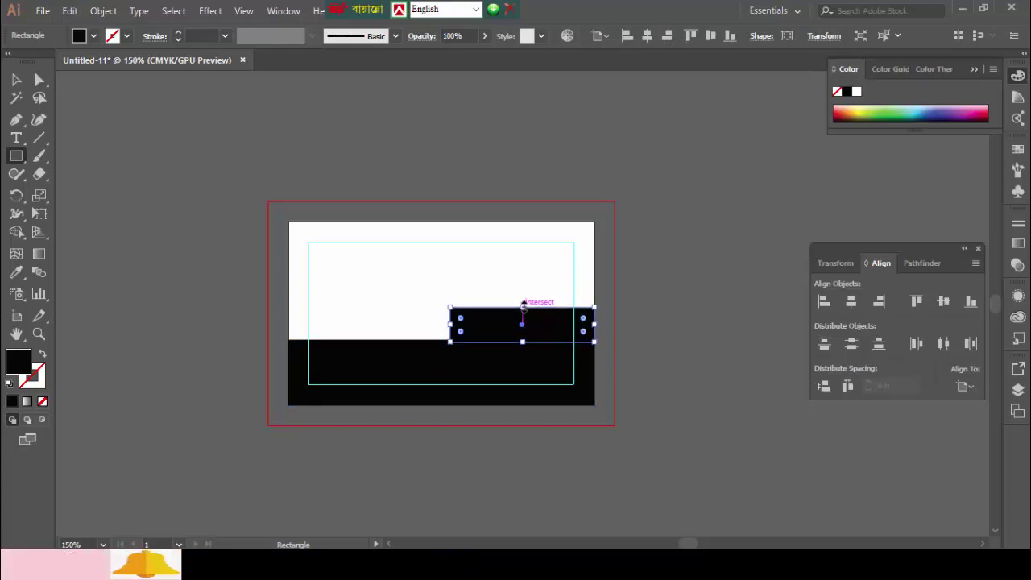
key("Down")
key("Down")
key("Down")
key("Down")
key("Down")
key("Down")
key("Down")
key("Down")
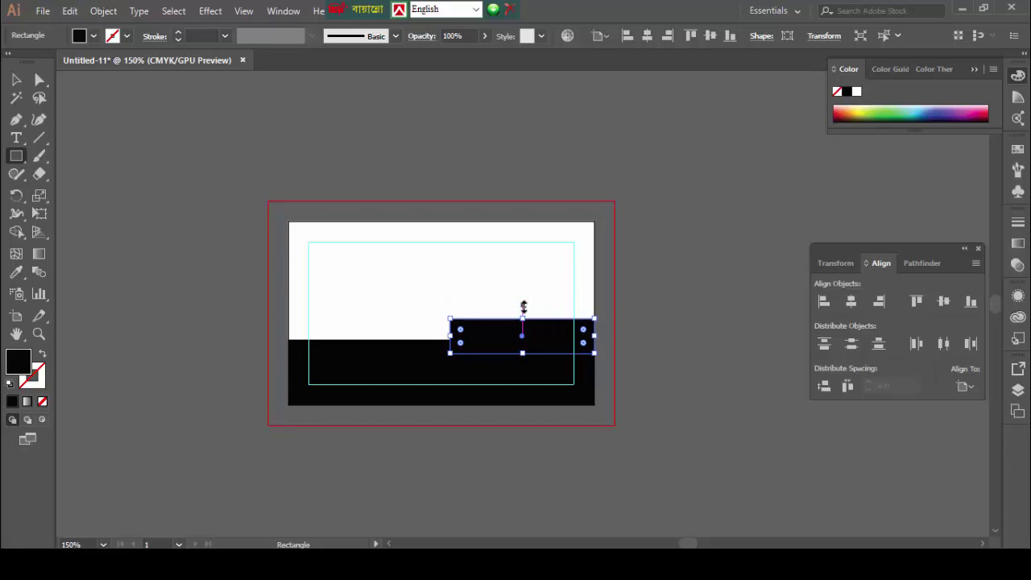
- Fill the small rectangle red, then darken it to B21424
double_click(19, 360)
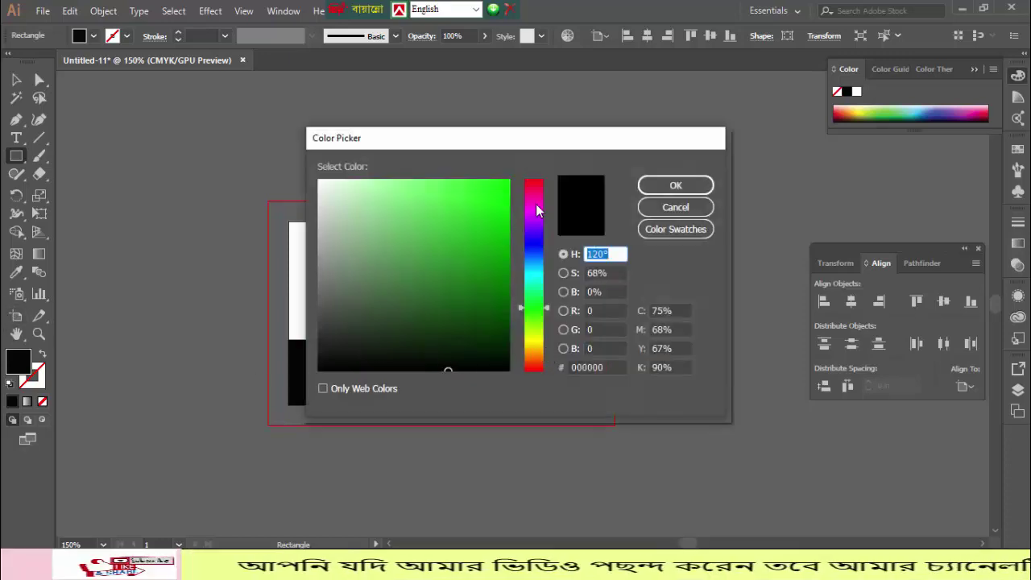
left_click(534, 182)
left_click(488, 200)
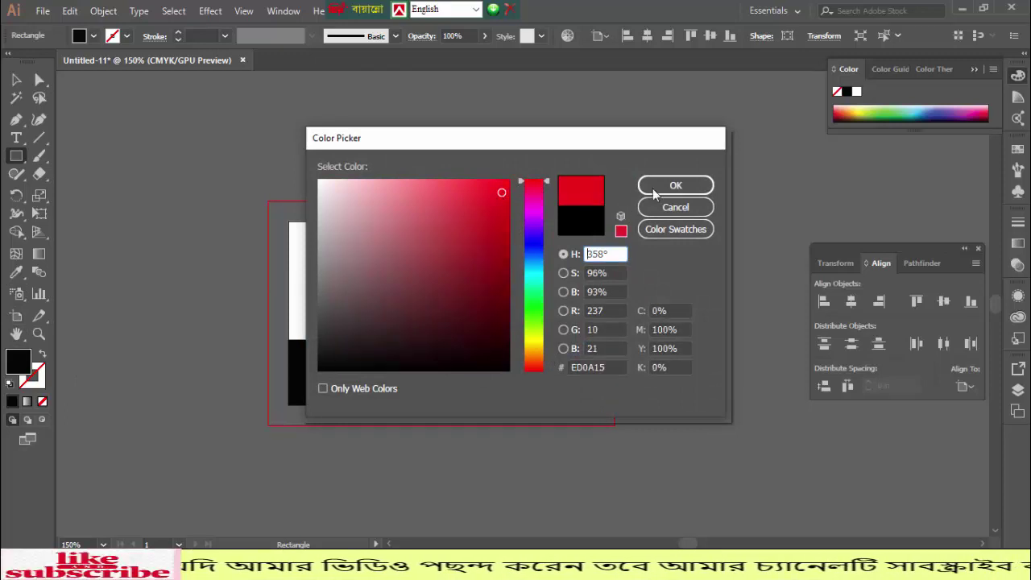
left_click(661, 187)
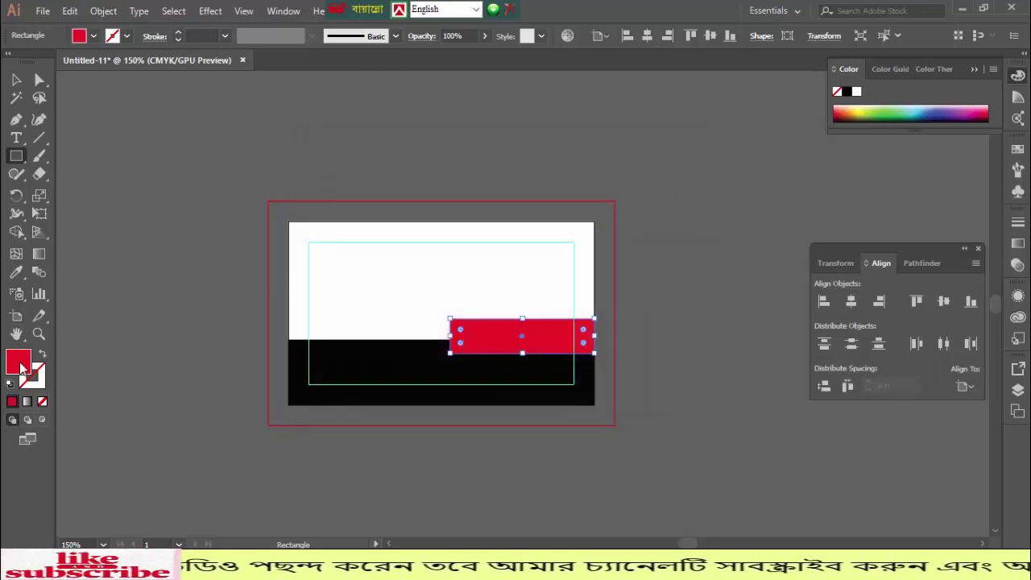
double_click(19, 360)
left_click_drag(502, 212, 488, 237)
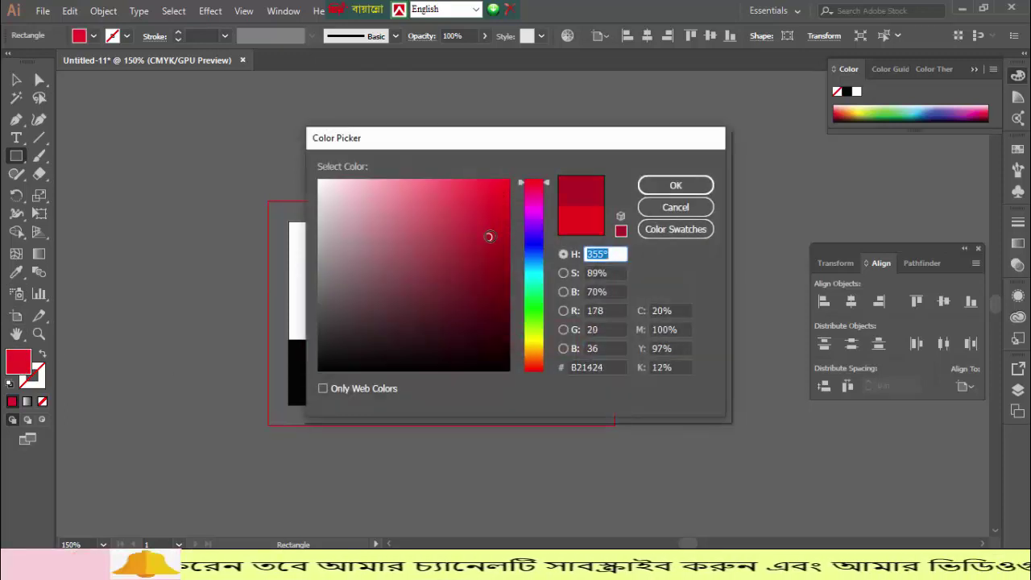
left_click(664, 190)
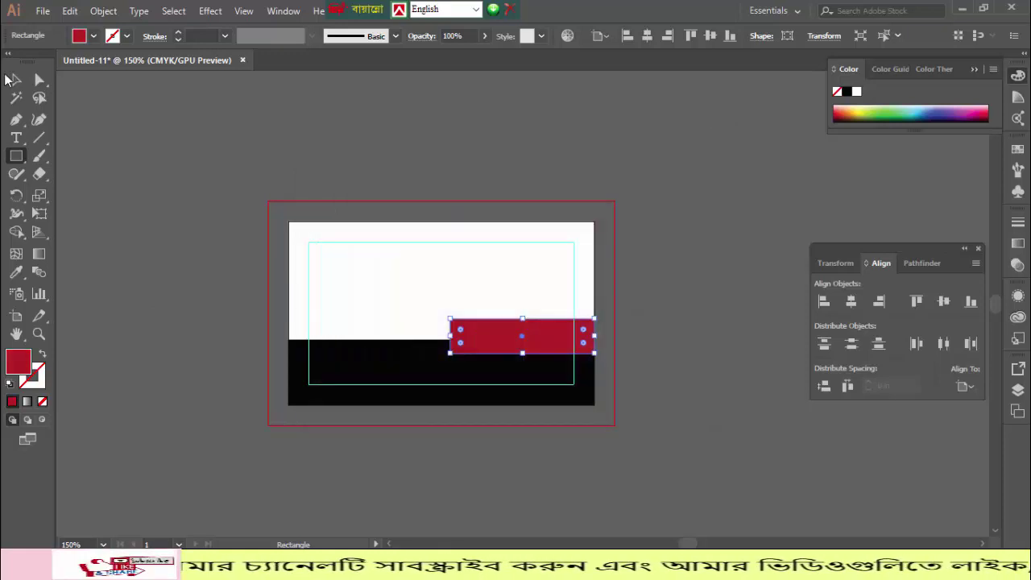
key("v")
left_click(183, 248)
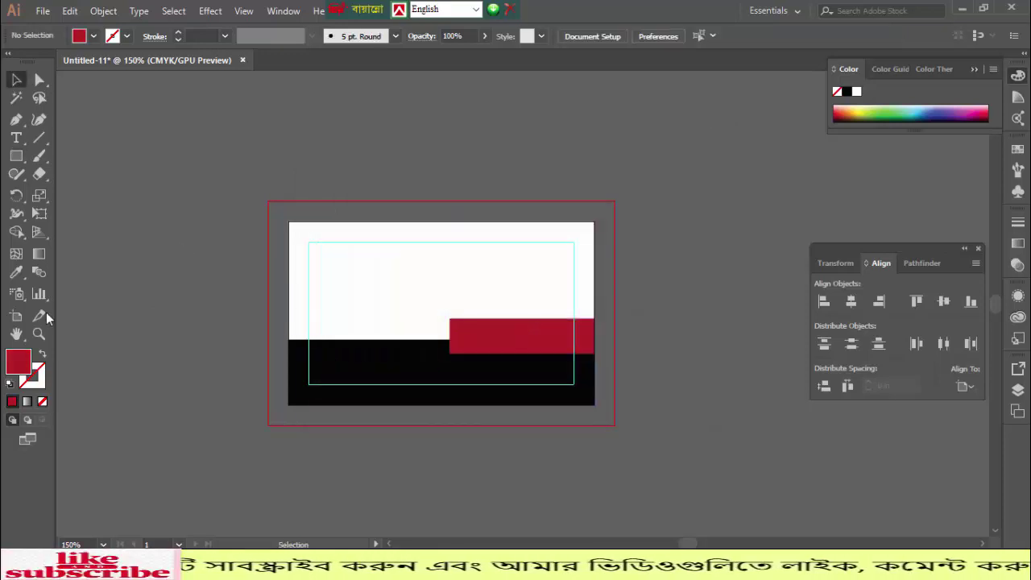
left_click(15, 121)
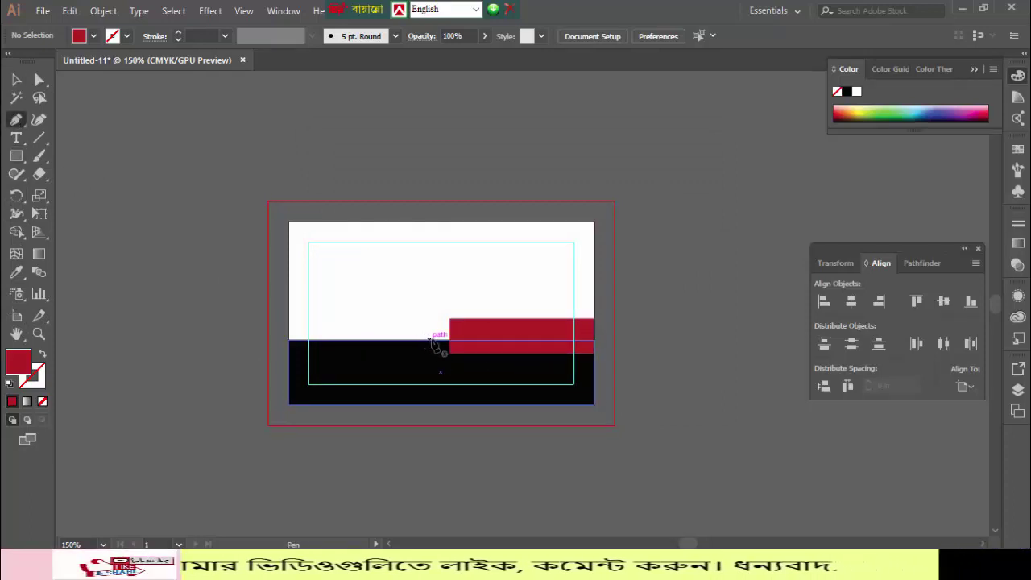
- Draw a closed triangle with the Pen from the black/white edge to the red bar's top-left corner
left_click(433, 339)
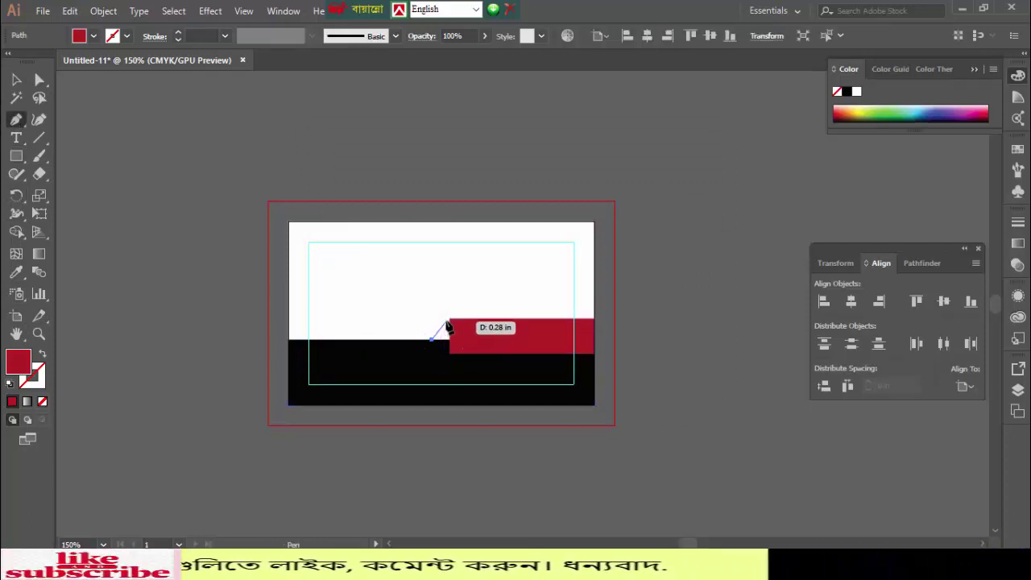
left_click(449, 321)
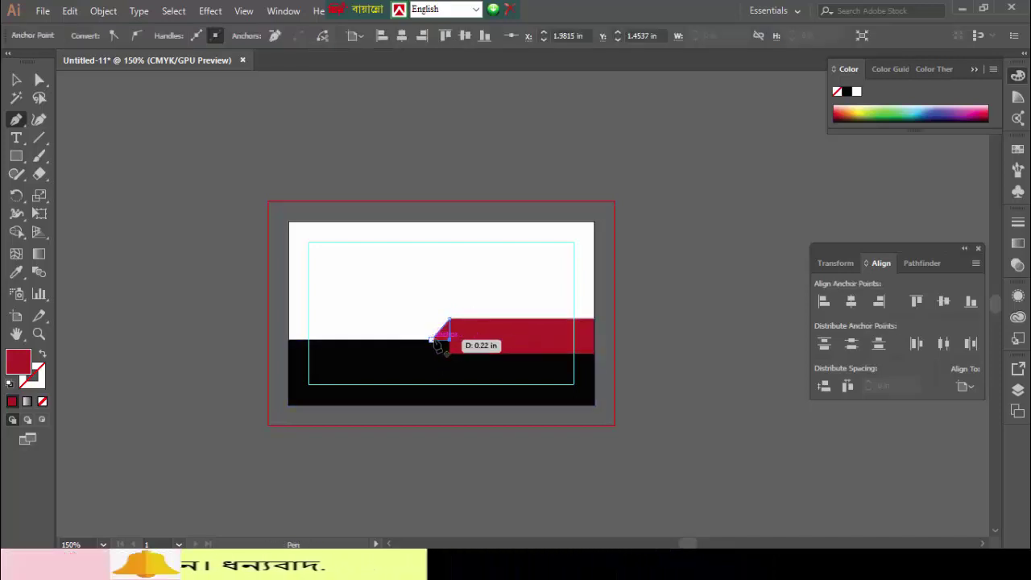
left_click(433, 339)
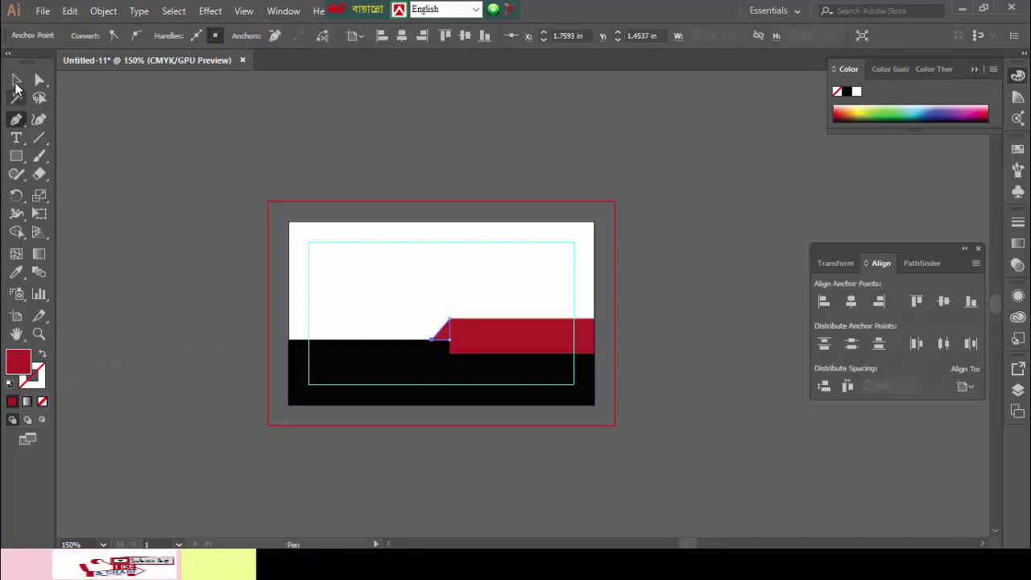
- Fill the triangular wedge with a brighter red, #F90629
key("v")
double_click(19, 361)
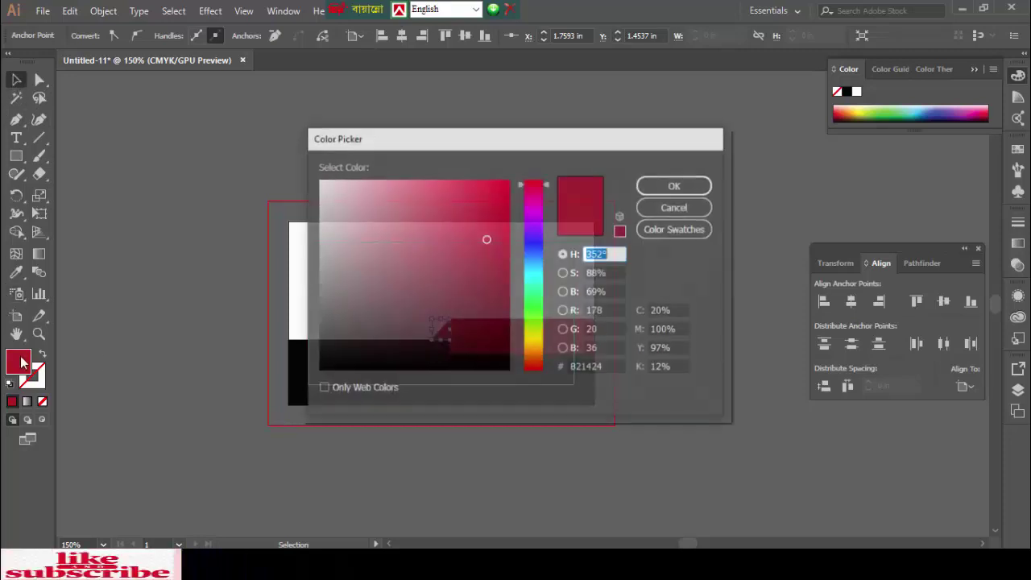
left_click_drag(487, 239, 501, 193)
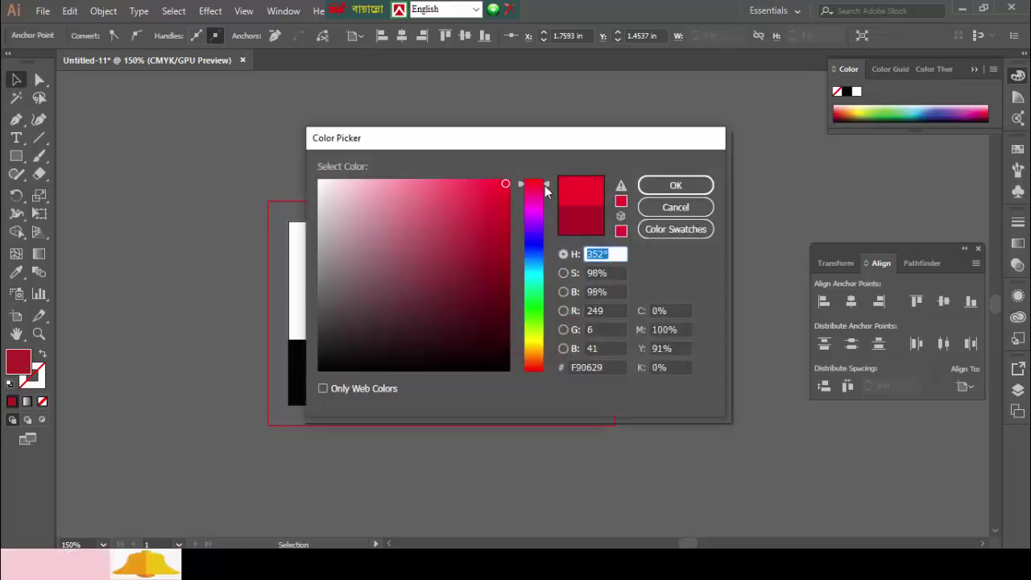
left_click(677, 186)
left_click(155, 195)
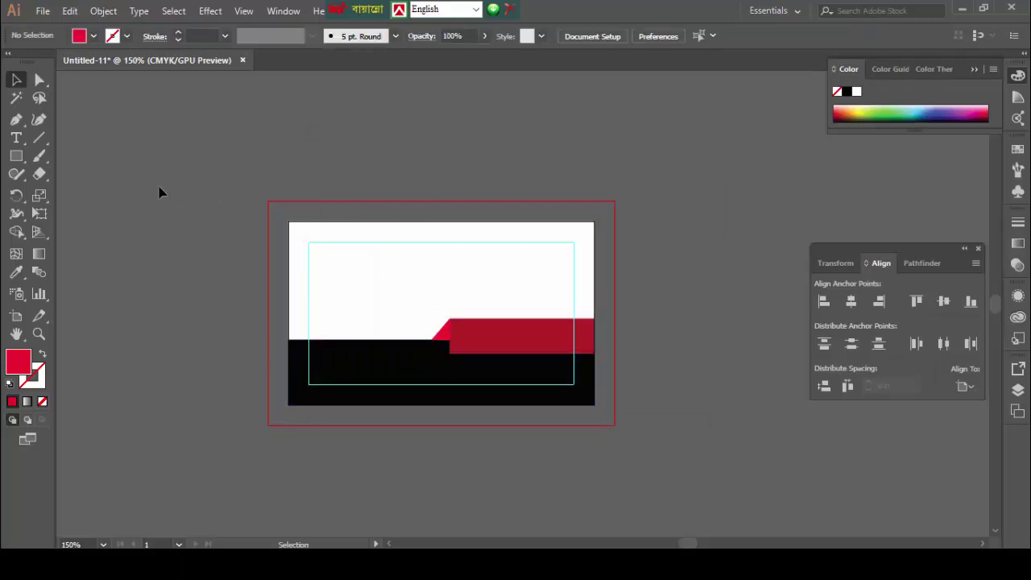
- Try matching colours between triangle and bar with the Eyedropper, then undo it
left_click(437, 332)
left_click(485, 339)
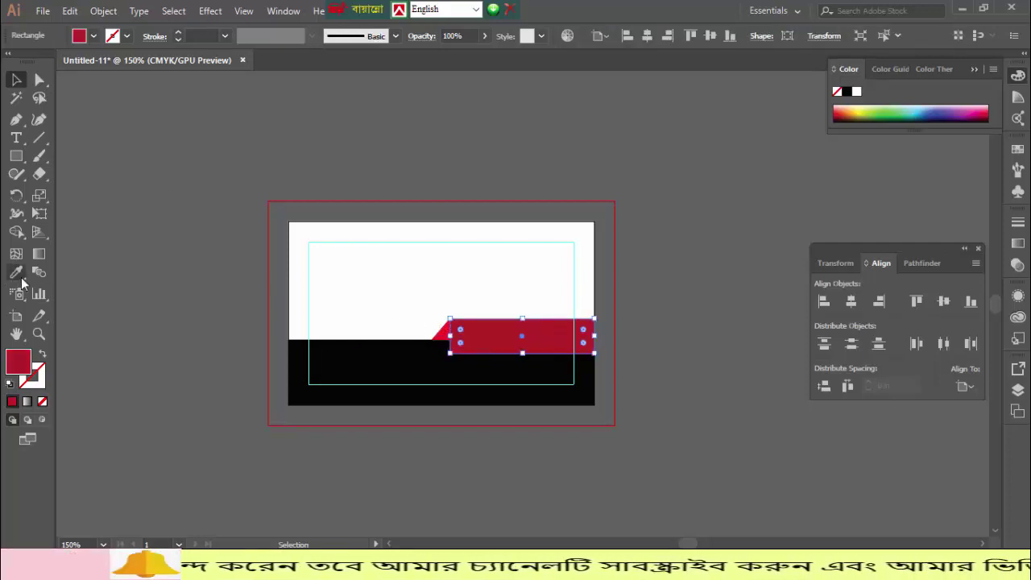
key("i")
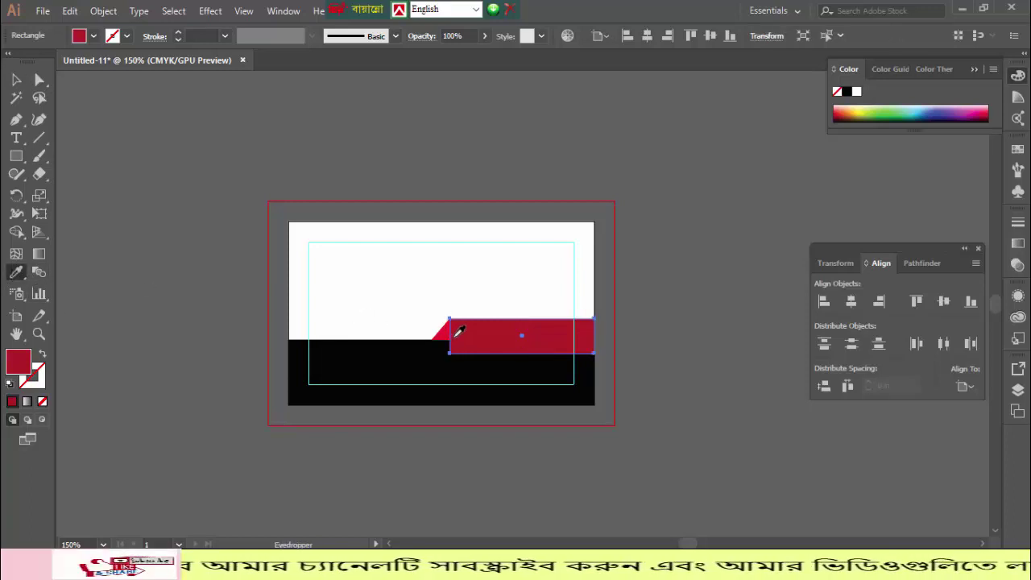
left_click(443, 330)
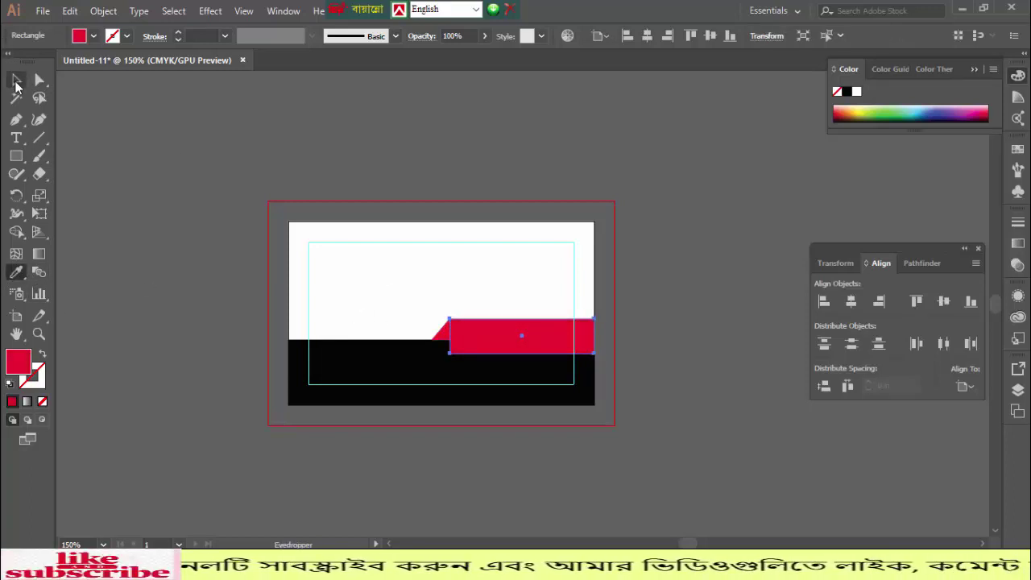
left_click(16, 81)
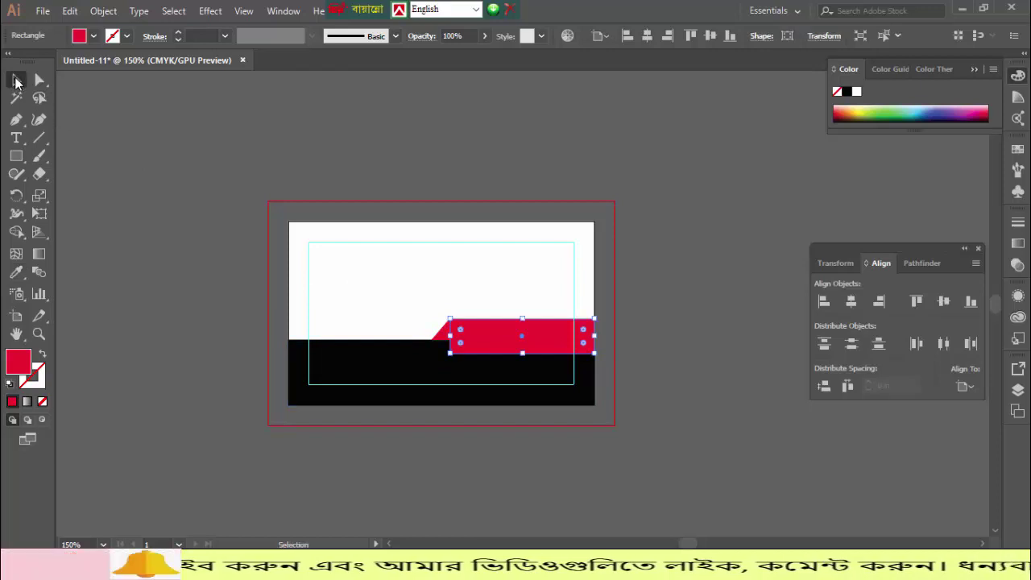
left_click(414, 288)
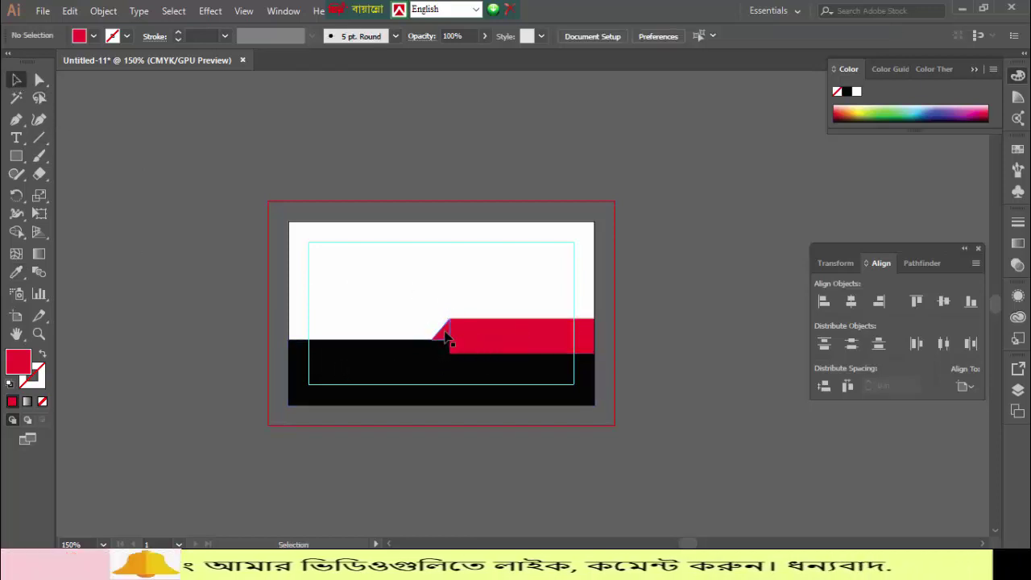
double_click(445, 335)
double_click(194, 283)
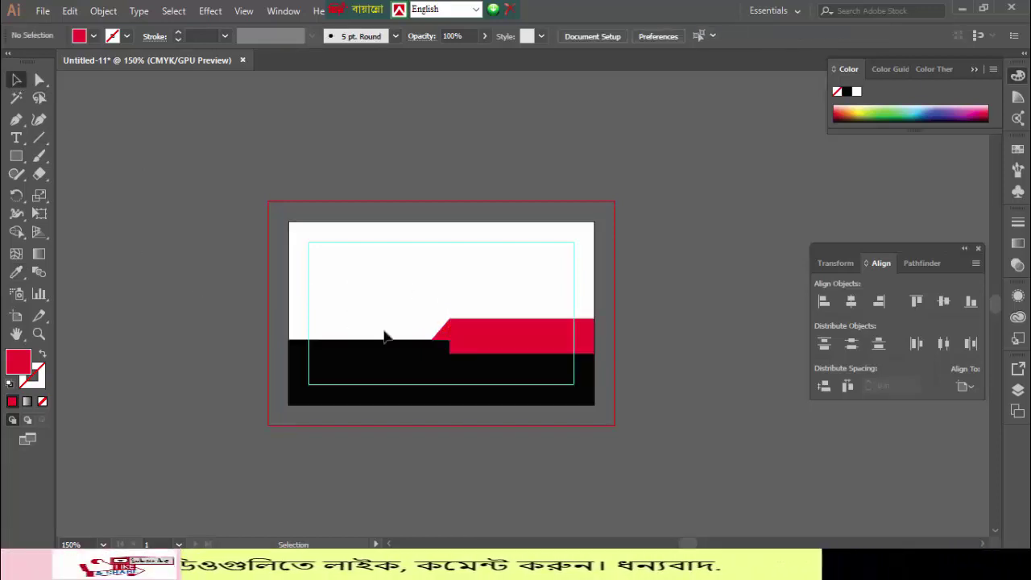
key("ctrl+z")
key("ctrl+z")
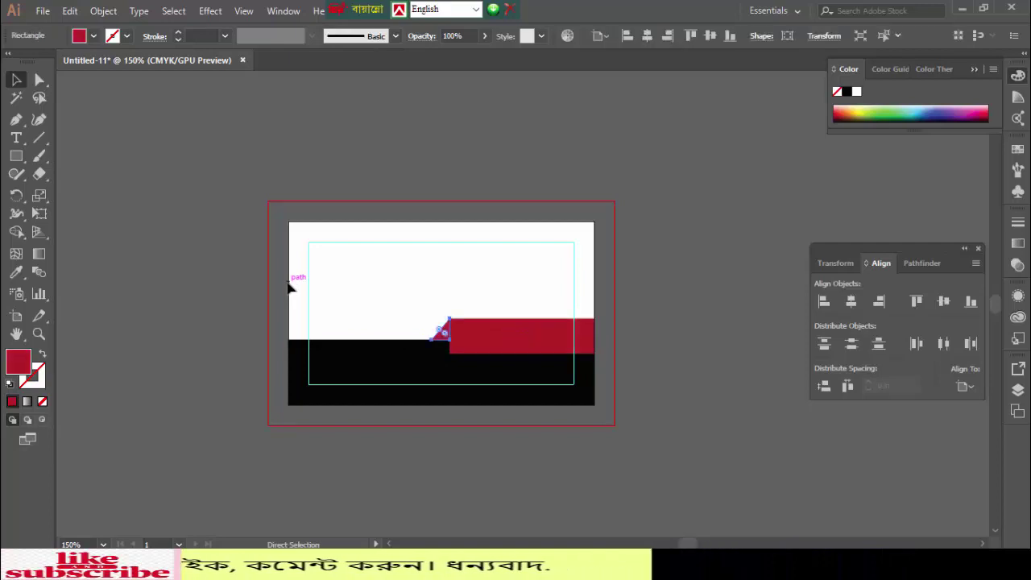
- Set the triangle's fill to bright red FF0013 and deselect it
key("v")
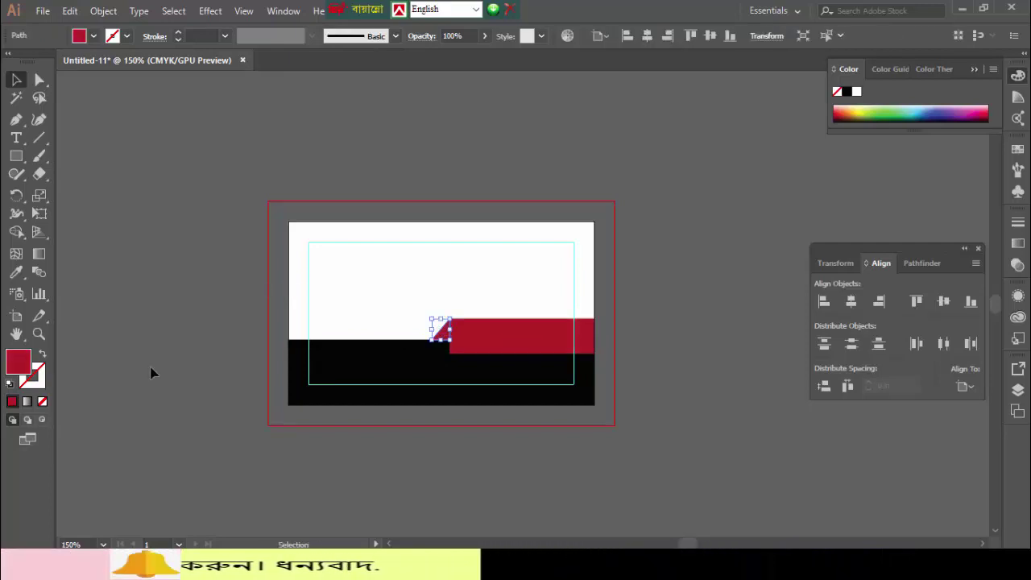
double_click(19, 364)
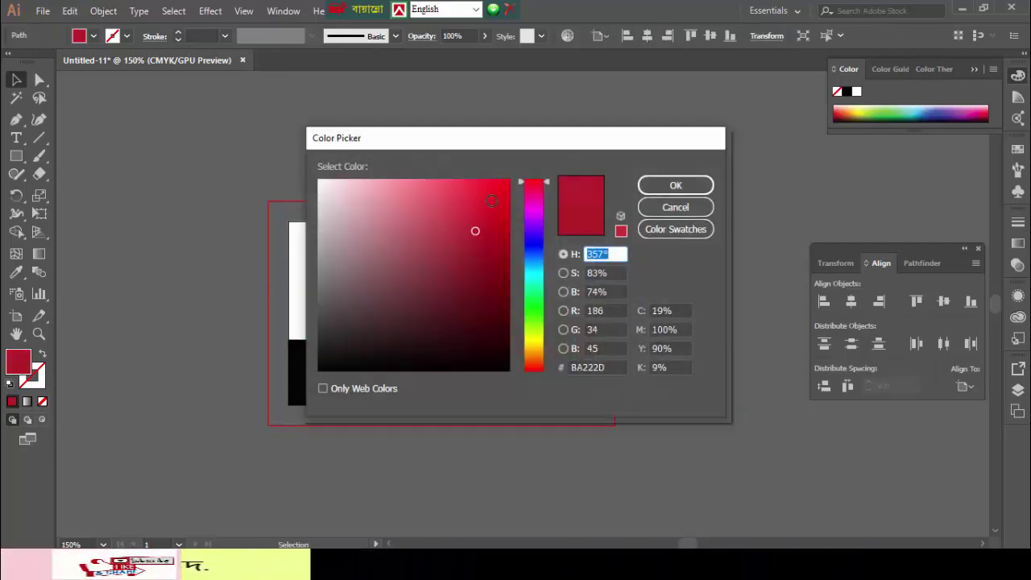
left_click(668, 185)
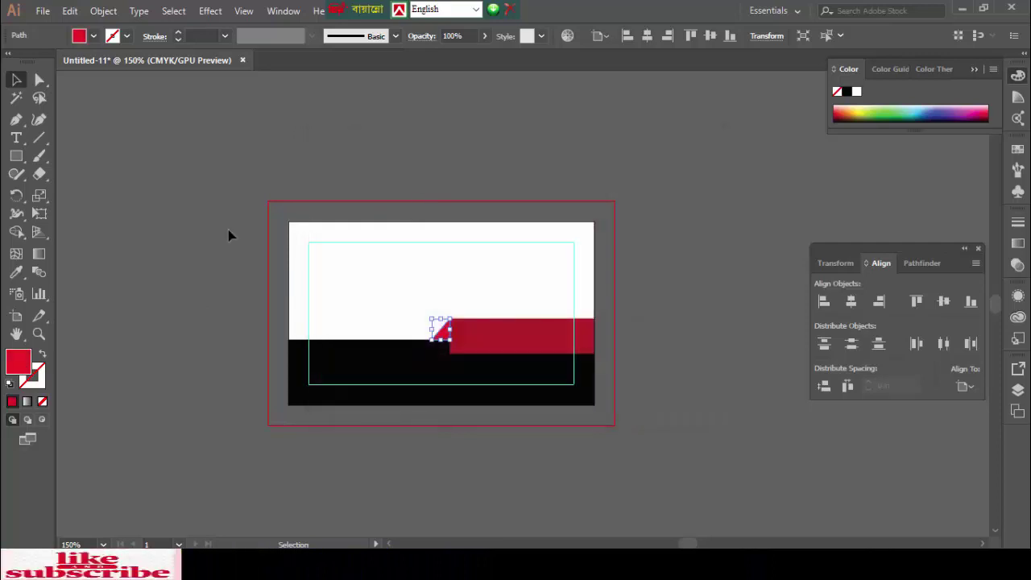
left_click(230, 234)
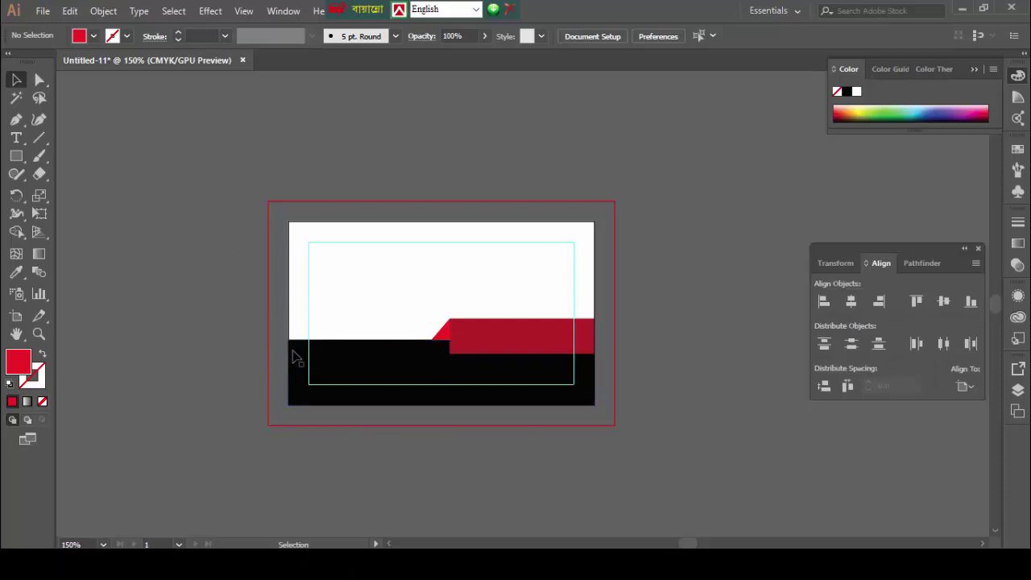
- Slant the red bar's left edge by moving its bottom-left anchor to the right
left_click(478, 349)
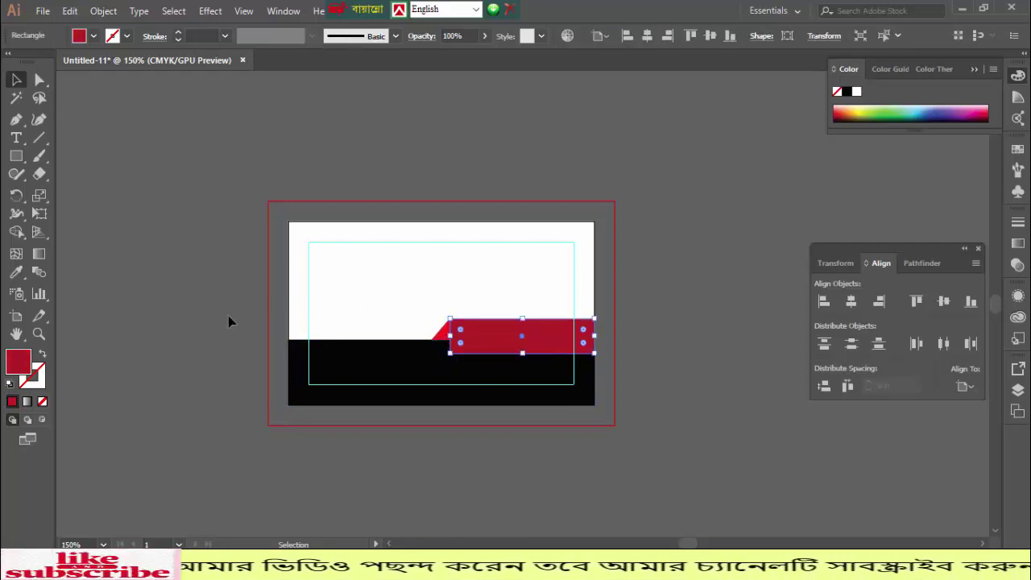
left_click_drag(364, 453, 366, 453)
key("ctrl+shift+a")
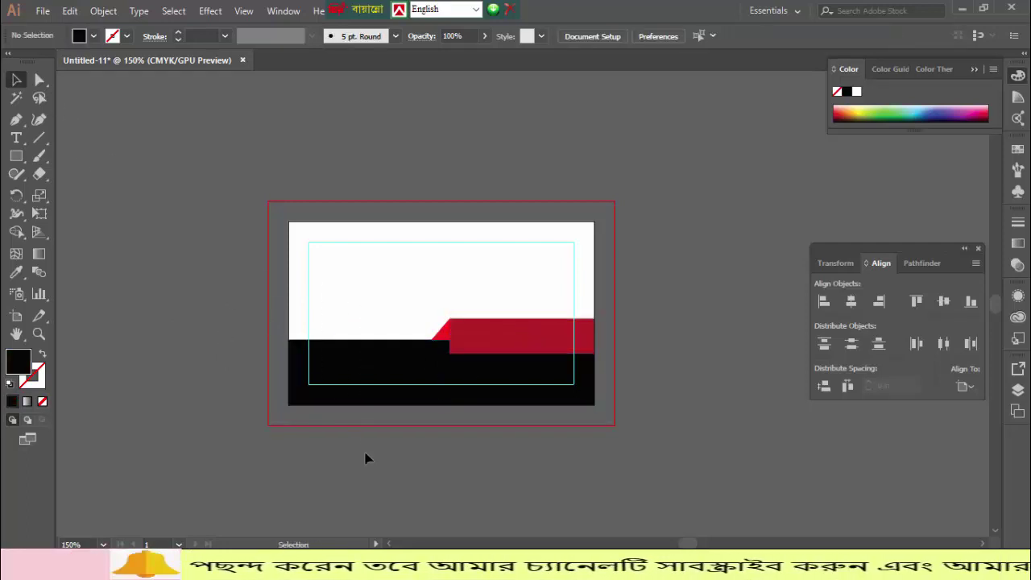
left_click(476, 345)
key("ctrl+equal")
key("ctrl+equal")
key("ctrl+equal")
key("ctrl+equal")
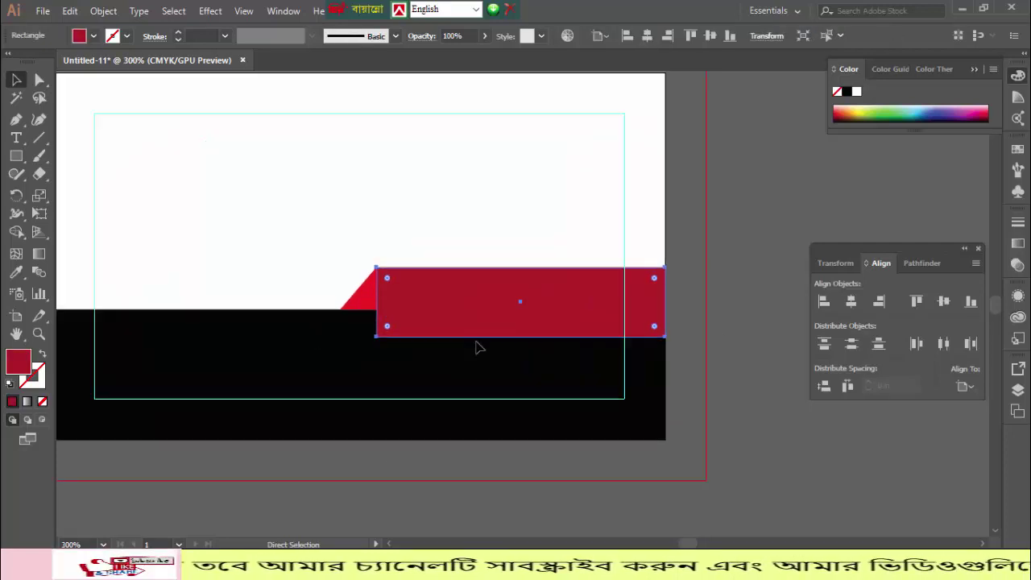
key("a")
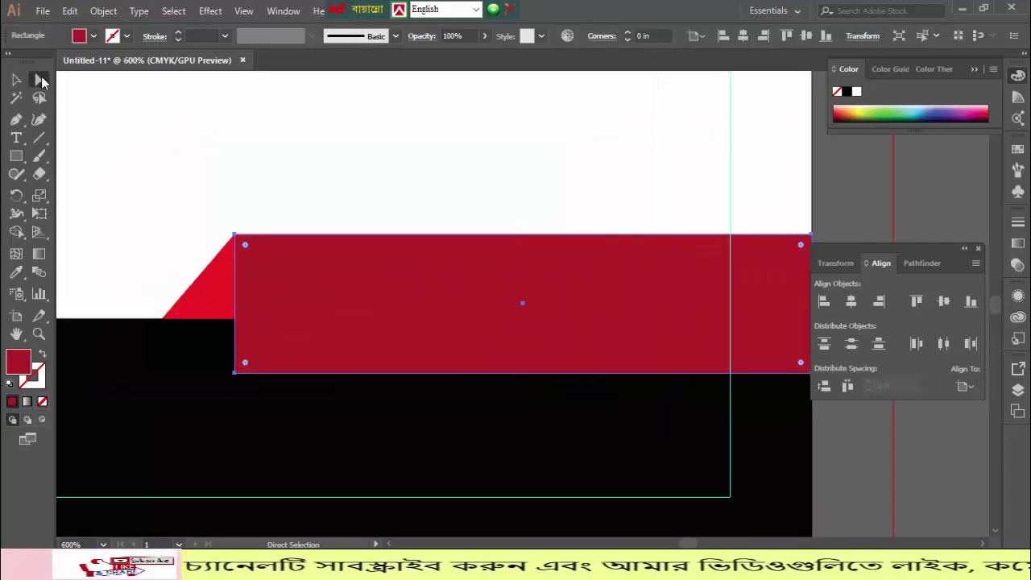
left_click(236, 374)
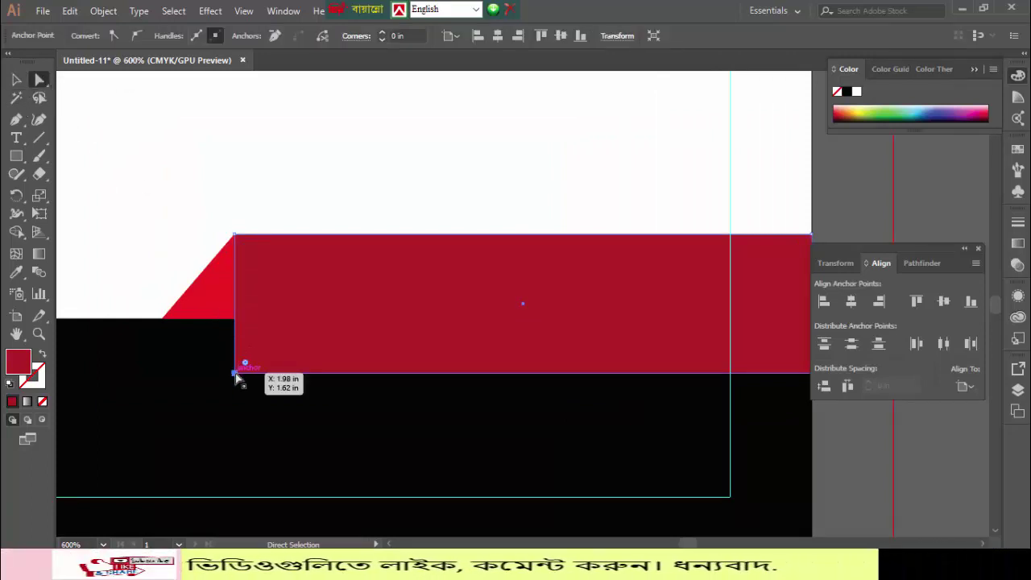
left_click_drag(237, 375, 276, 371)
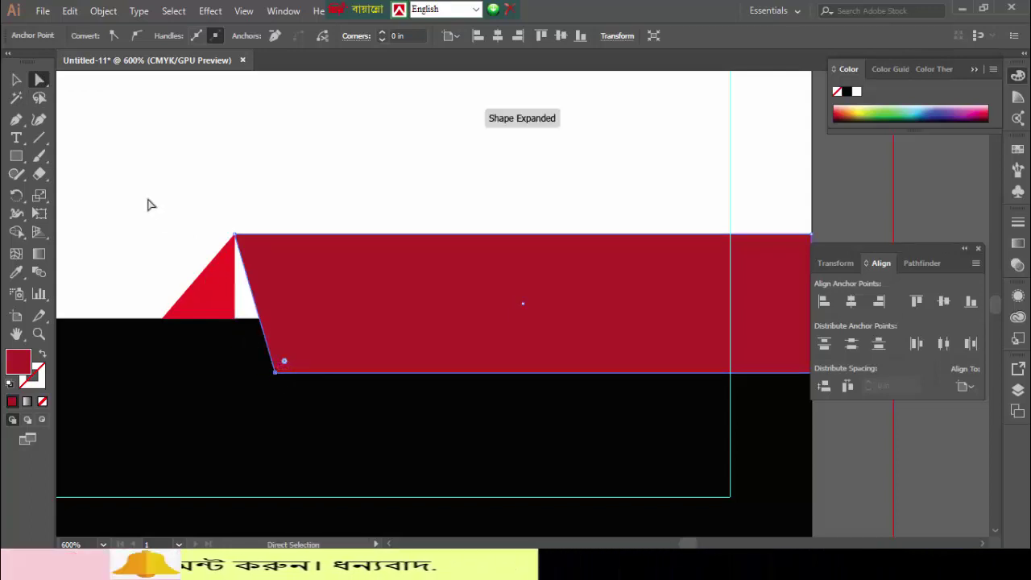
- Stretch the triangle's bottom-right corner to meet the bar's slanted edge
left_click(217, 294)
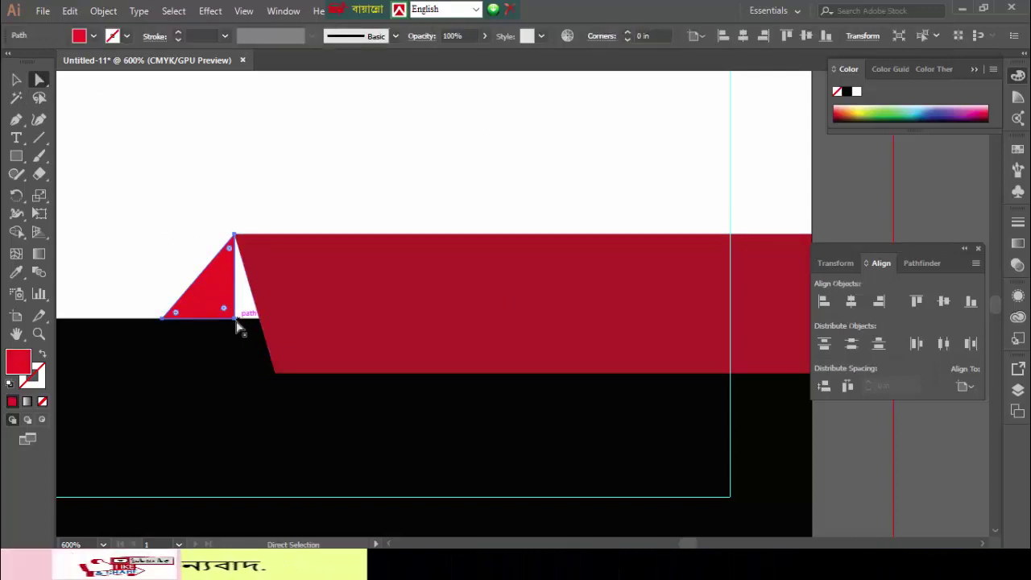
left_click(235, 318)
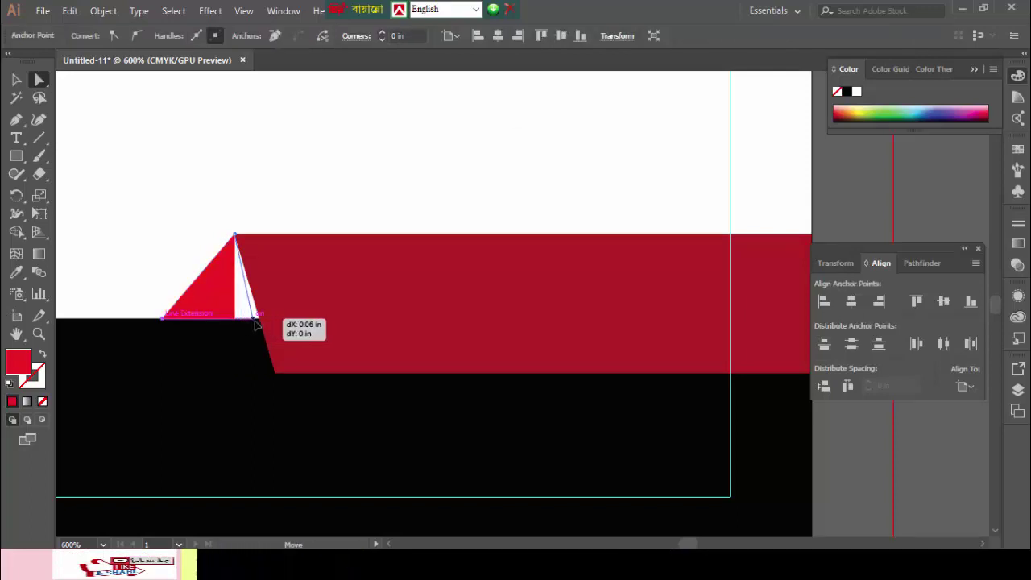
left_click_drag(255, 321, 259, 318)
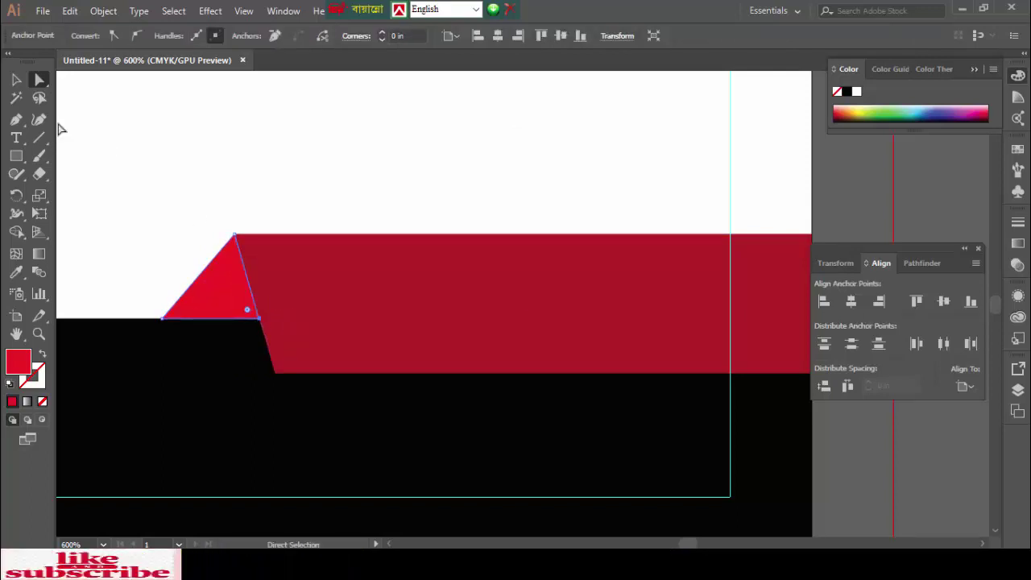
left_click(16, 79)
left_click(125, 135)
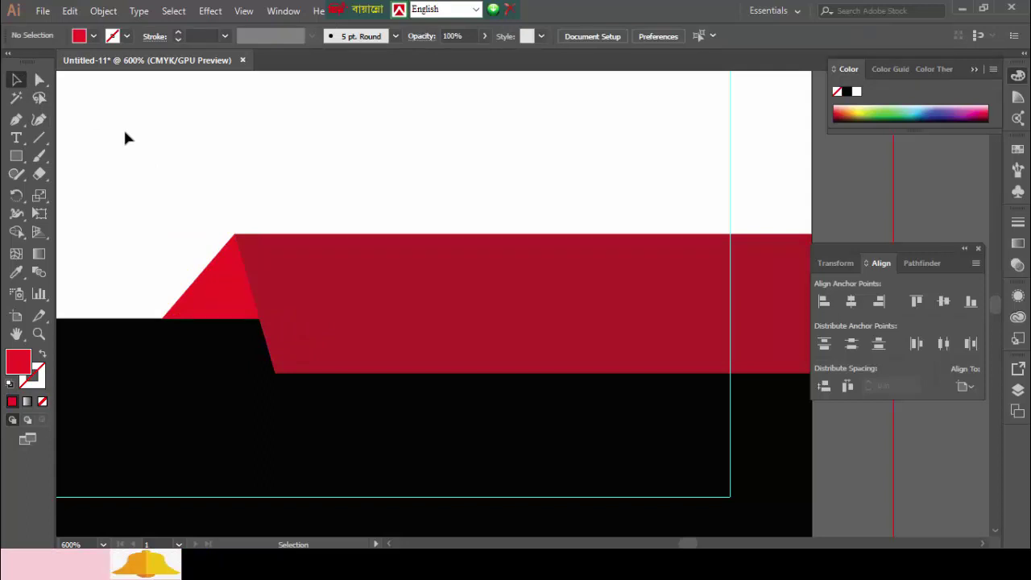
key("ctrl+0")
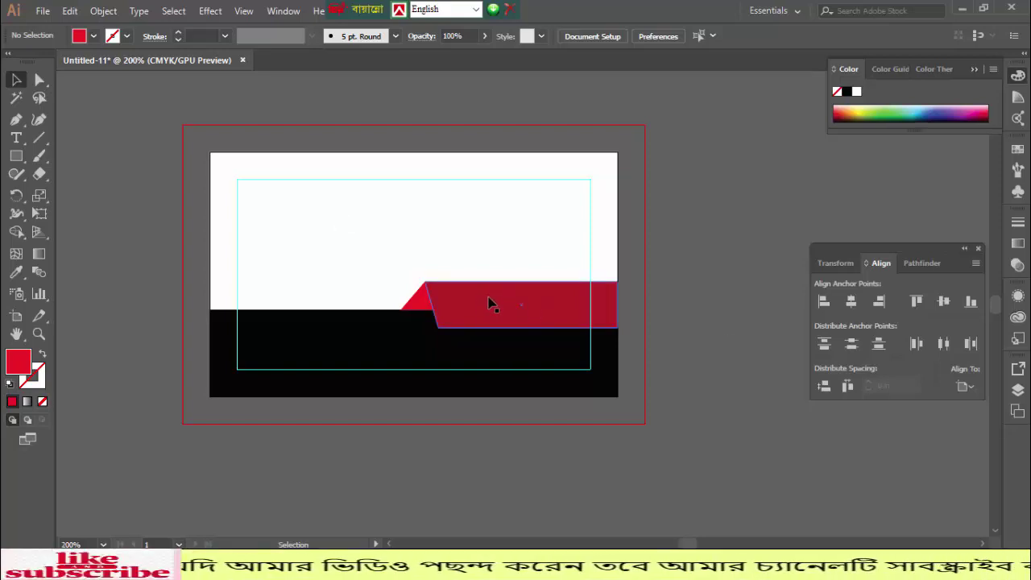
- Type the person's full name as a text line on the red band
left_click_drag(388, 241, 497, 333)
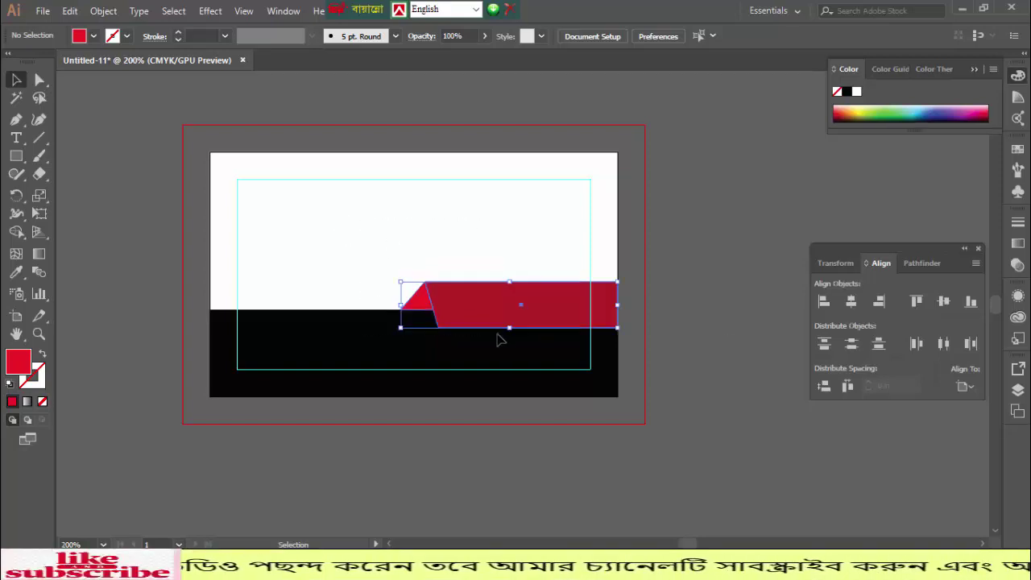
key("ctrl+2")
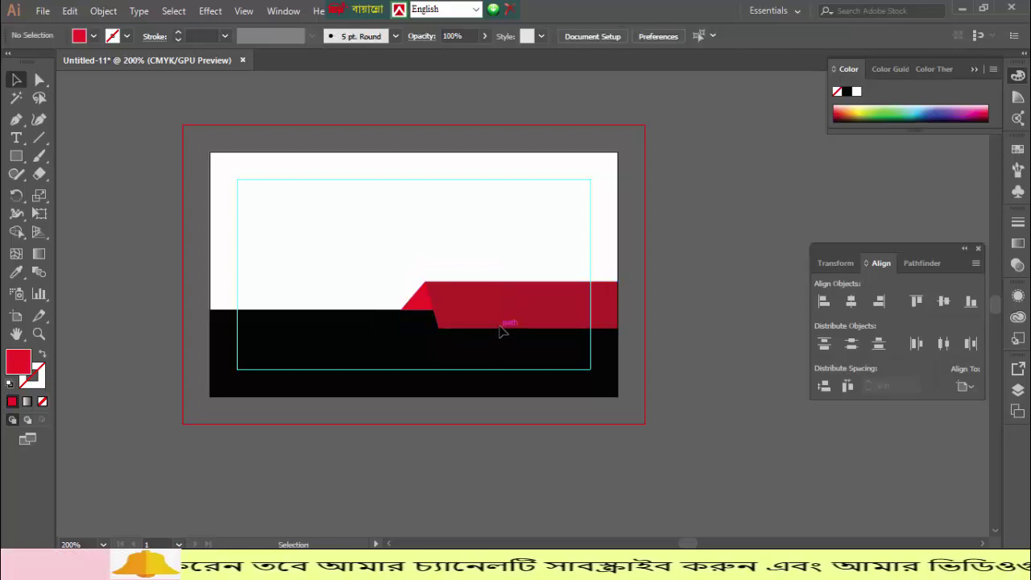
left_click(16, 138)
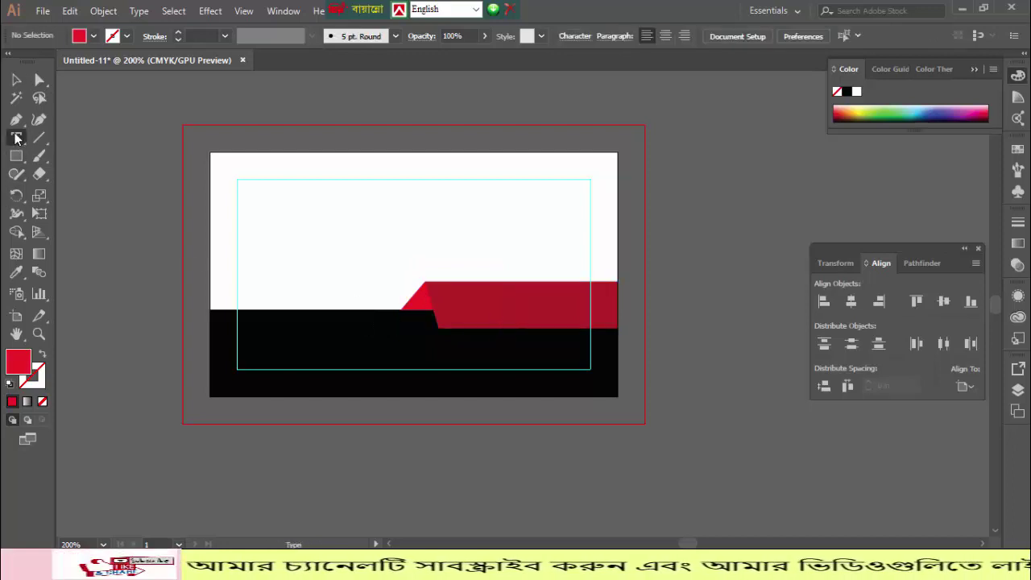
left_click(450, 297)
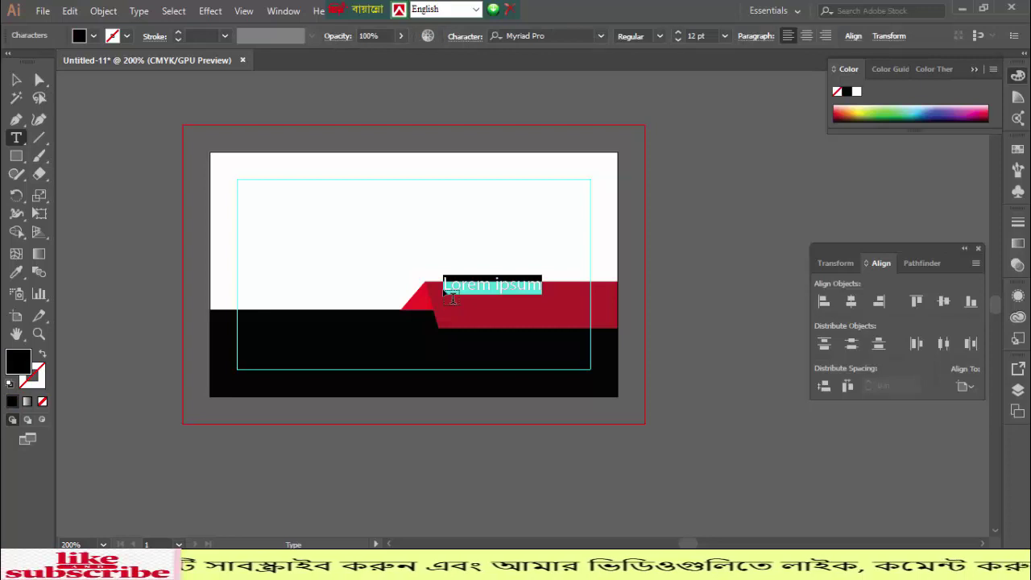
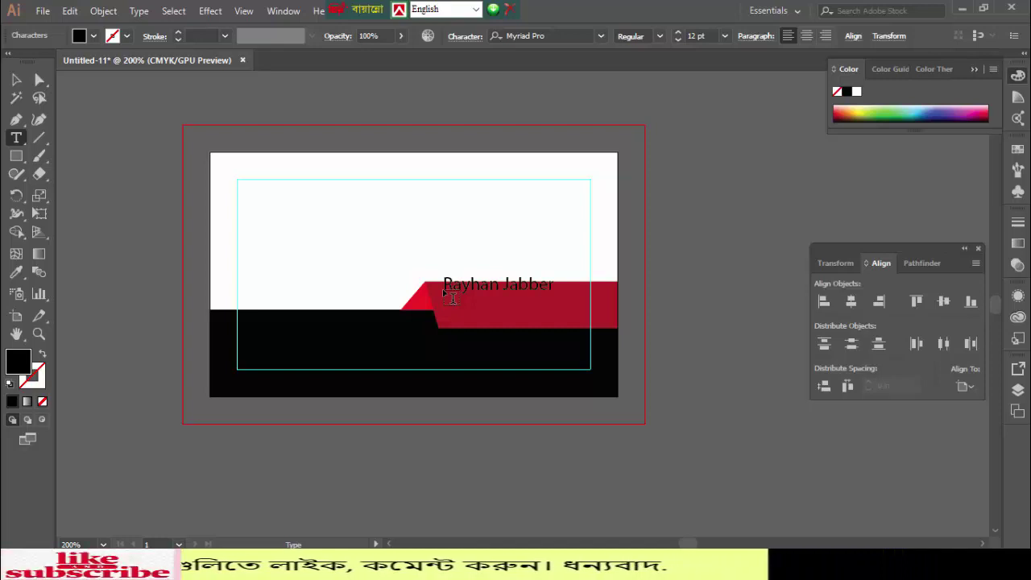
left_click(16, 81)
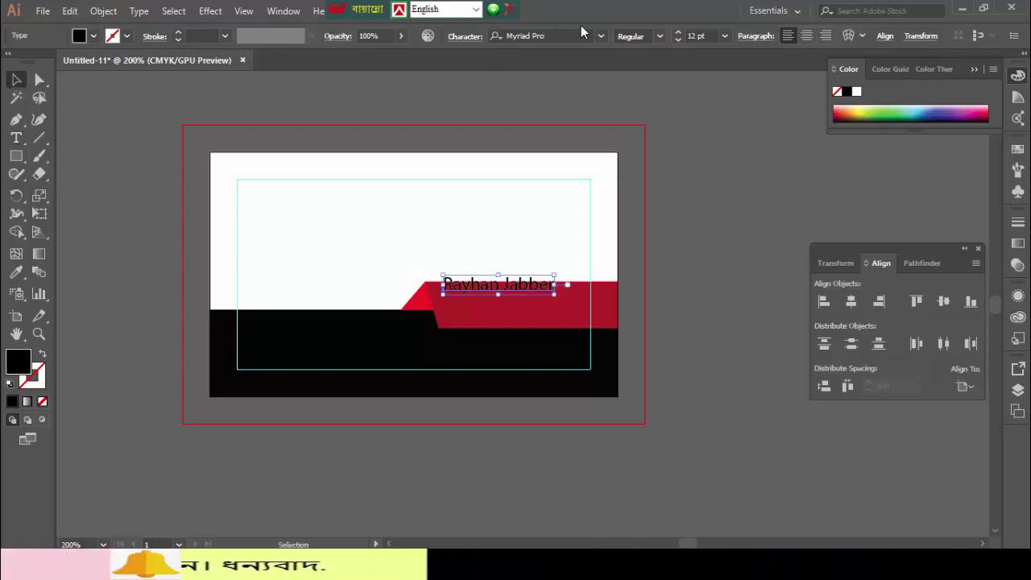
left_click(602, 36)
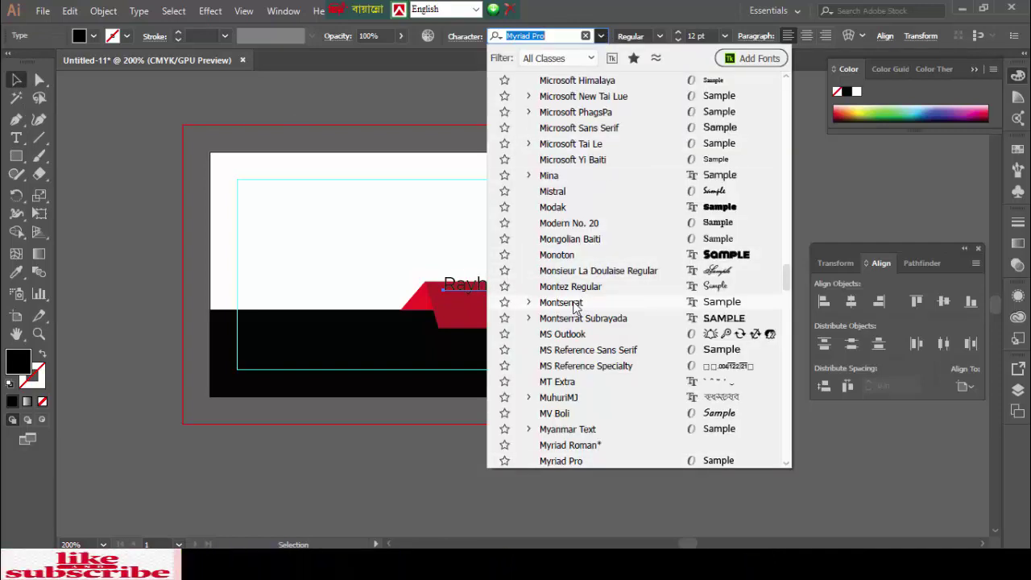
- Set the name text to Montserrat Bold and move it slightly lower within the red band
left_click(560, 302)
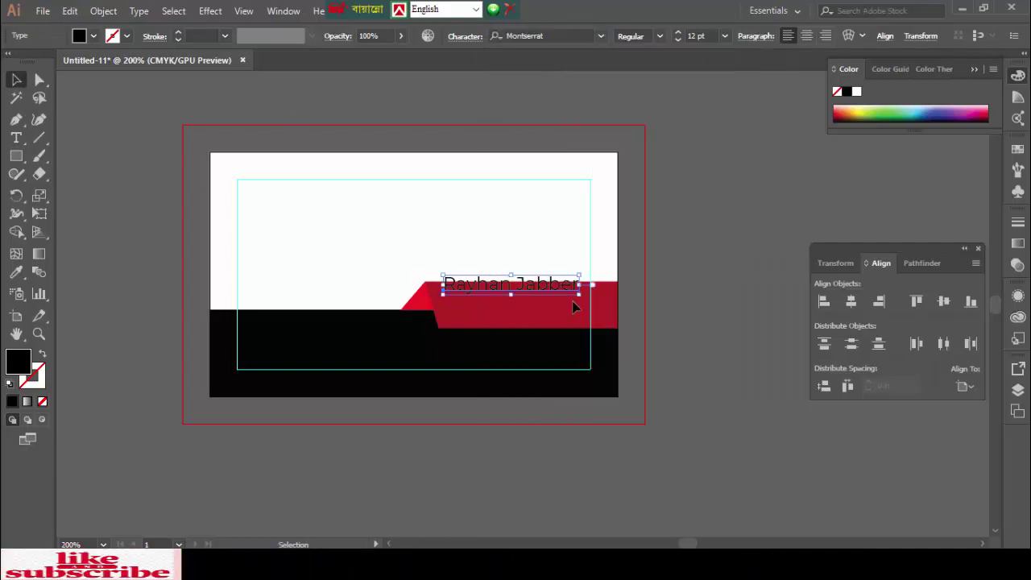
left_click(659, 37)
left_click(645, 255)
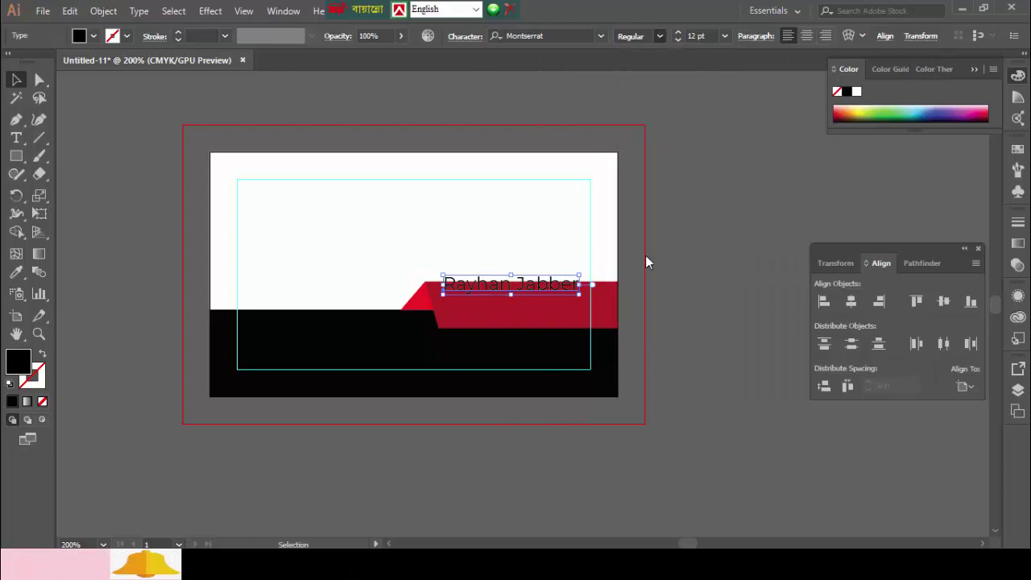
left_click(383, 218)
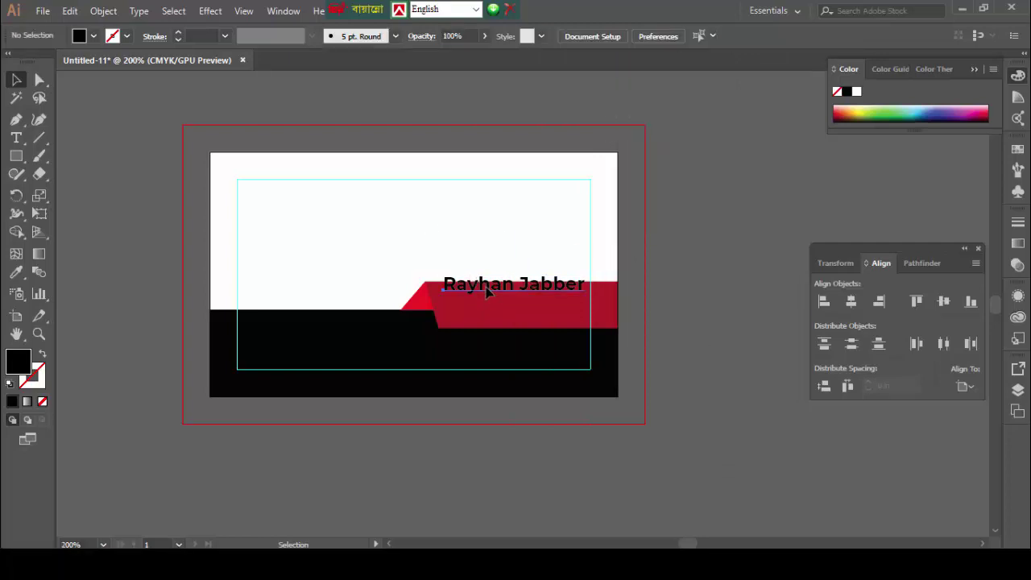
left_click_drag(486, 291, 487, 304)
left_click(414, 236)
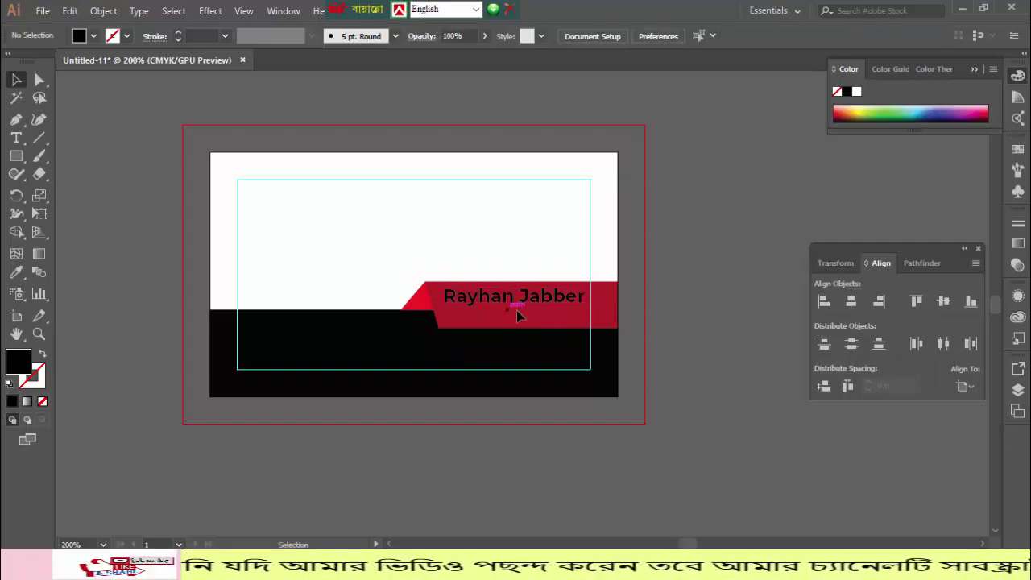
- Add a 'Graphic Designer' text line near the top-left of the card
left_click(16, 138)
left_click(300, 196)
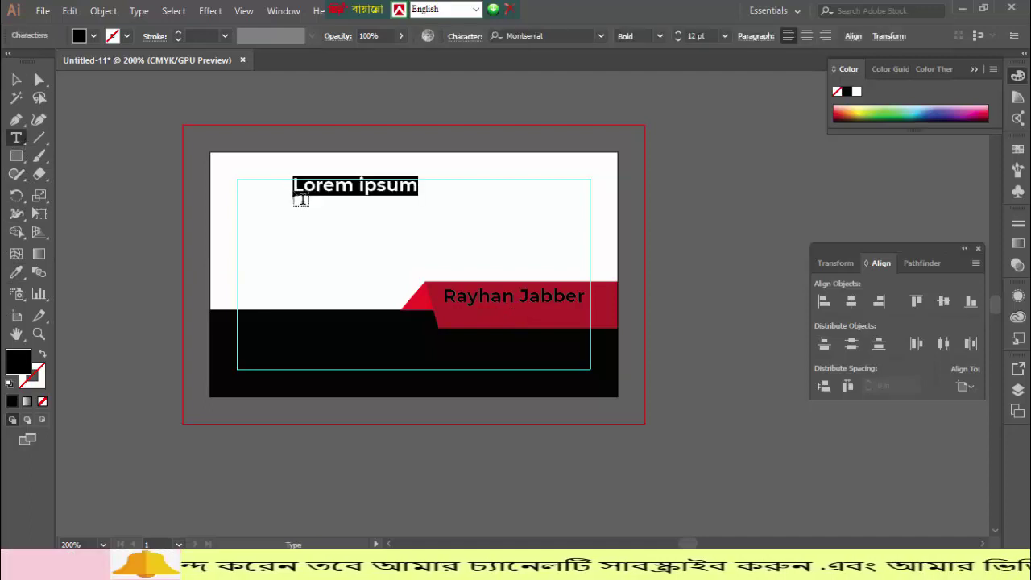
type("Grap")
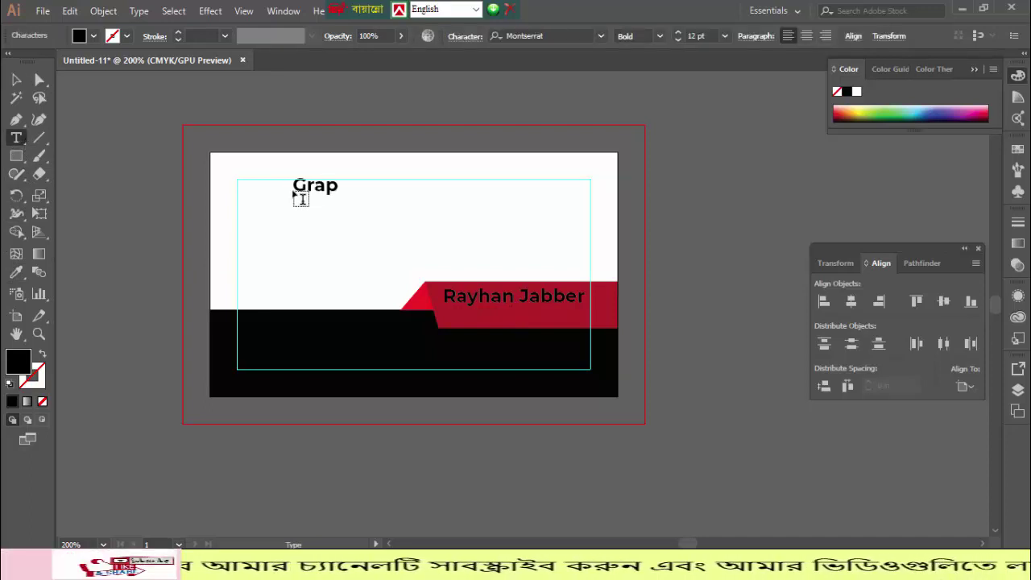
type("hic d")
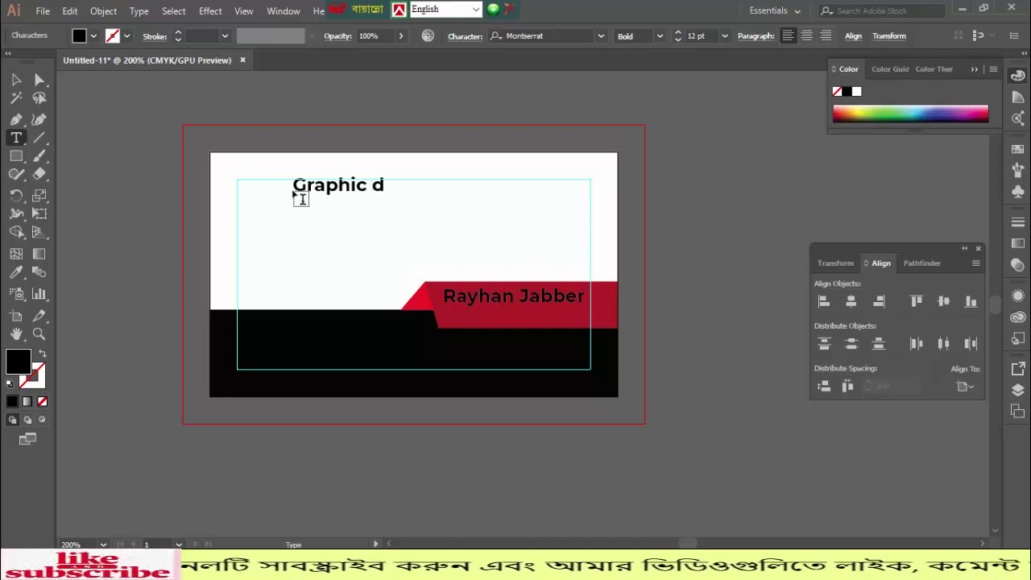
type("esigner")
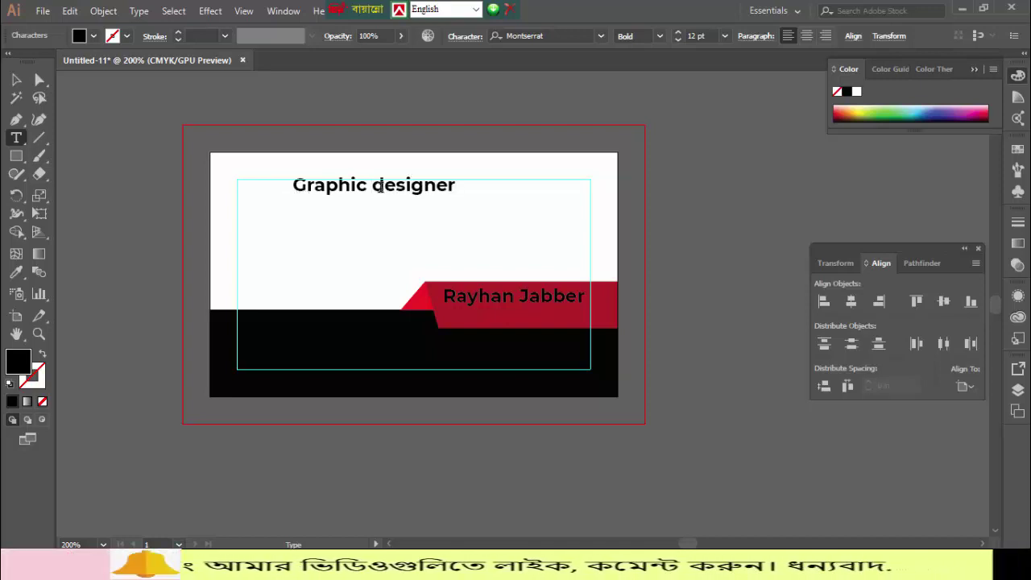
left_click_drag(373, 186, 384, 186)
type("D")
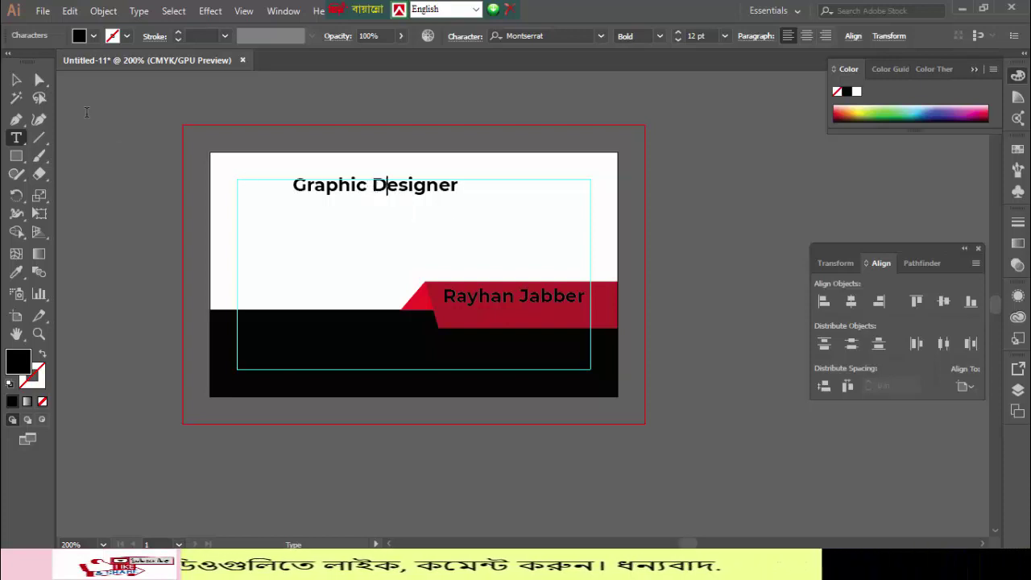
left_click(15, 79)
- Set the Graphic Designer line to Montserrat Regular at 6 pt
left_click(374, 225)
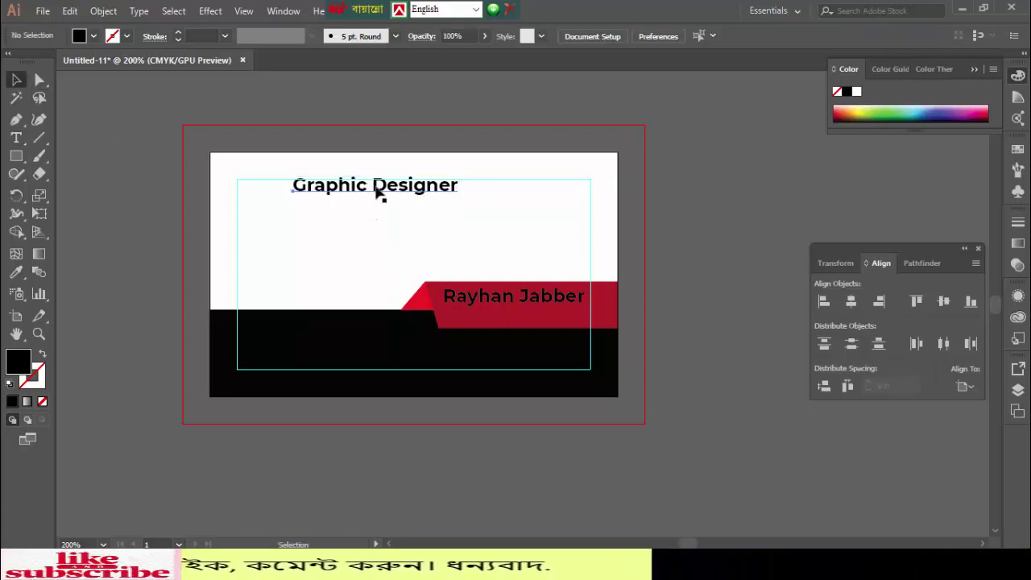
left_click(378, 193)
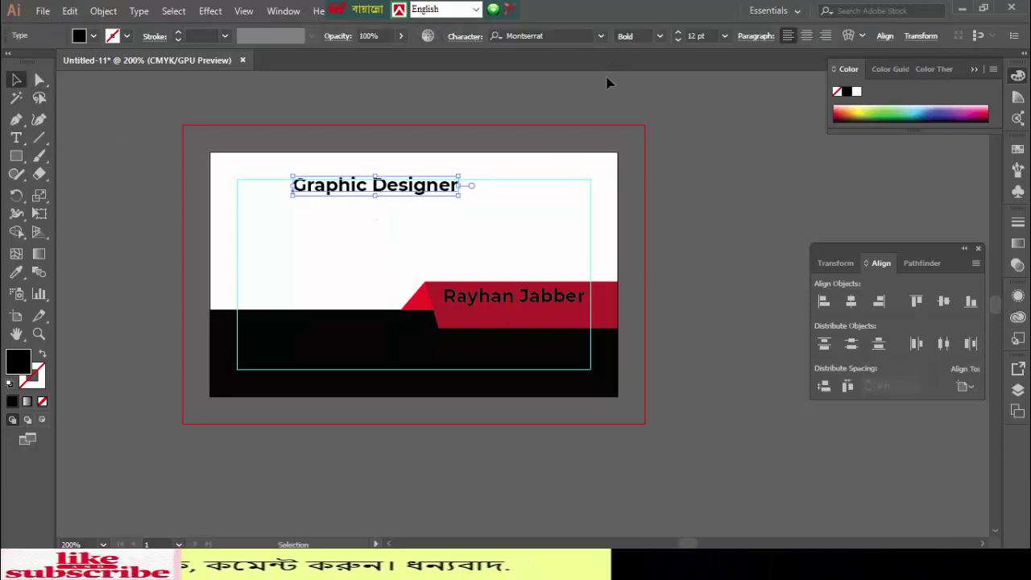
left_click(660, 37)
key("Escape")
left_click(654, 149)
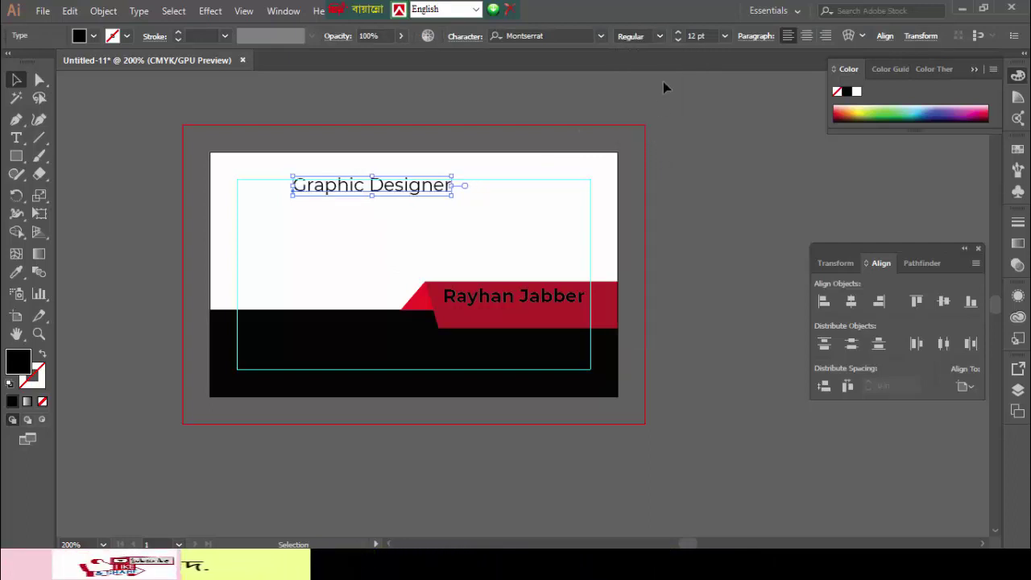
left_click(677, 41)
left_click(677, 41)
left_click(678, 41)
left_click(678, 42)
left_click(678, 41)
left_click(678, 41)
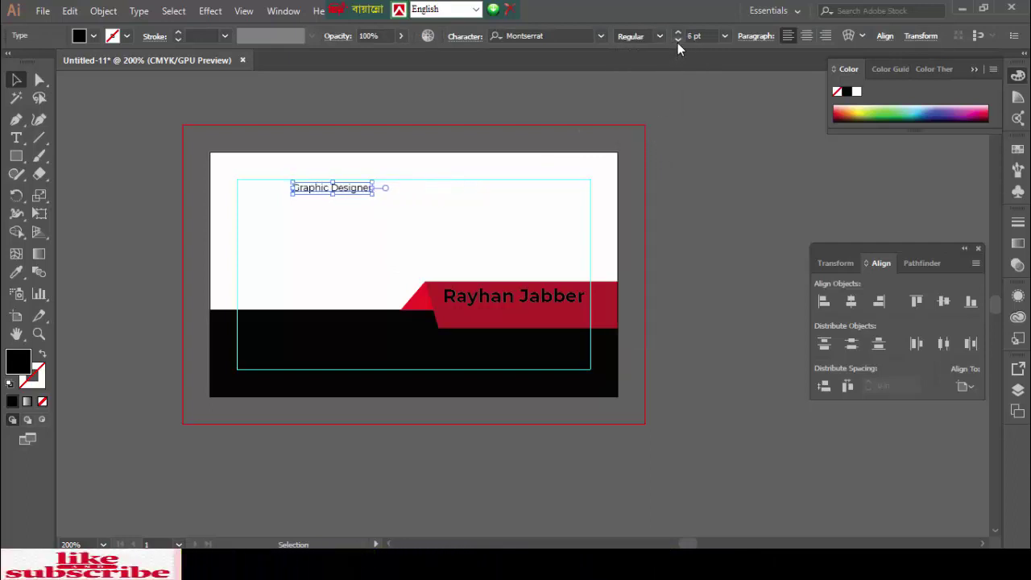
left_click(357, 208)
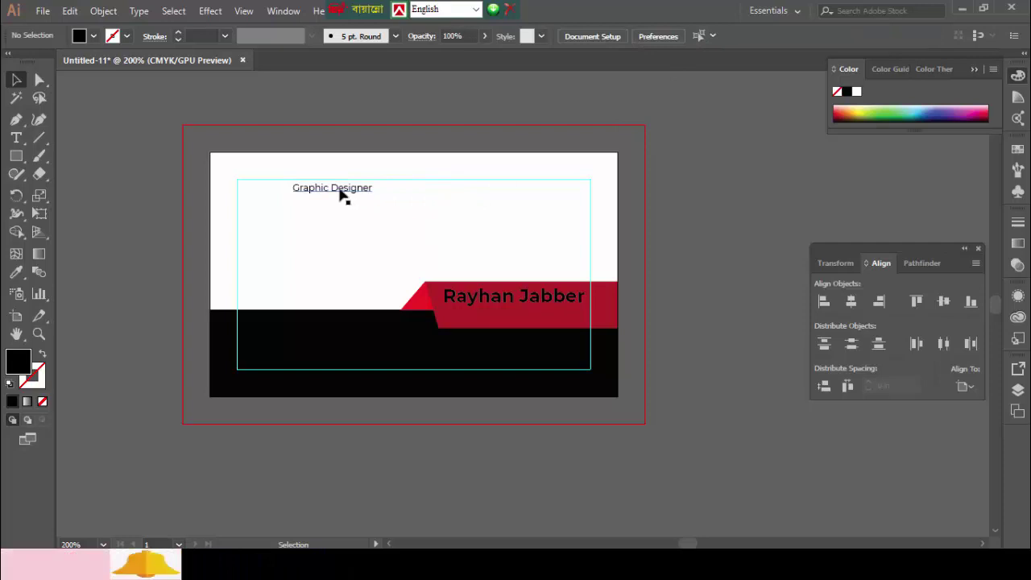
- Move Graphic Designer beneath the name on the red band and make both lines white
left_click_drag(346, 190, 546, 317)
left_click(497, 222)
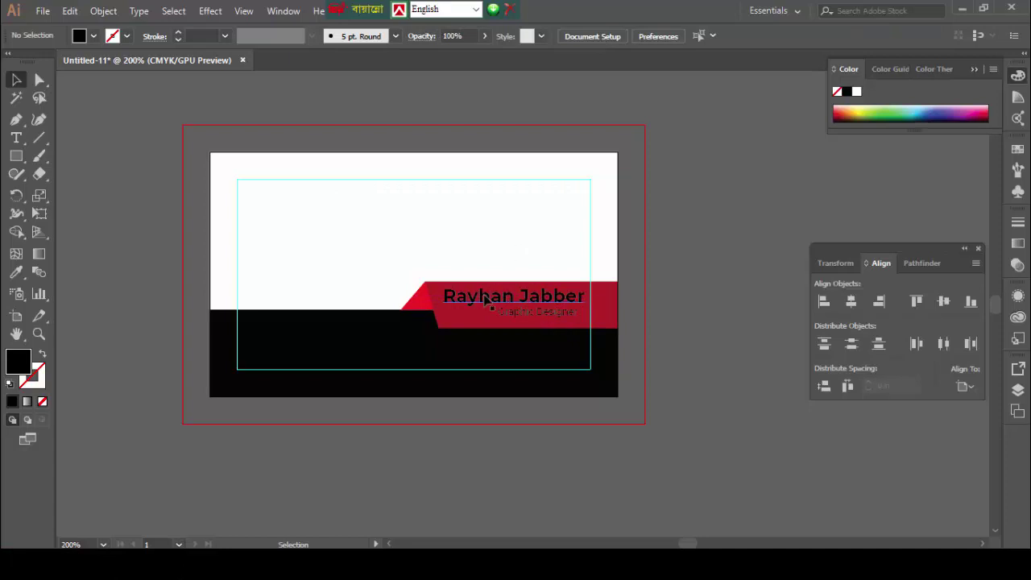
left_click_drag(446, 258, 575, 318)
left_click(15, 271)
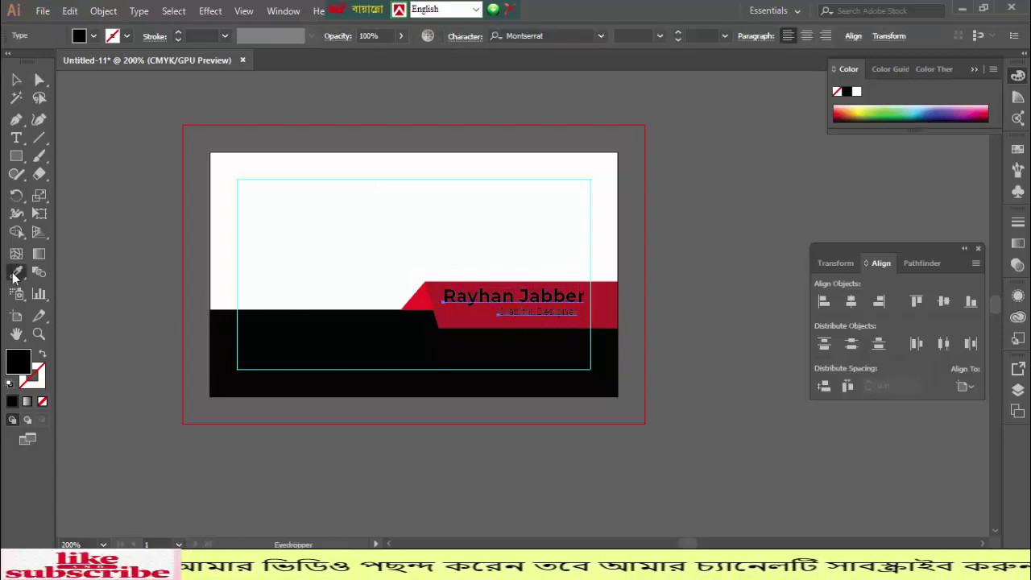
left_click(396, 206)
key("v")
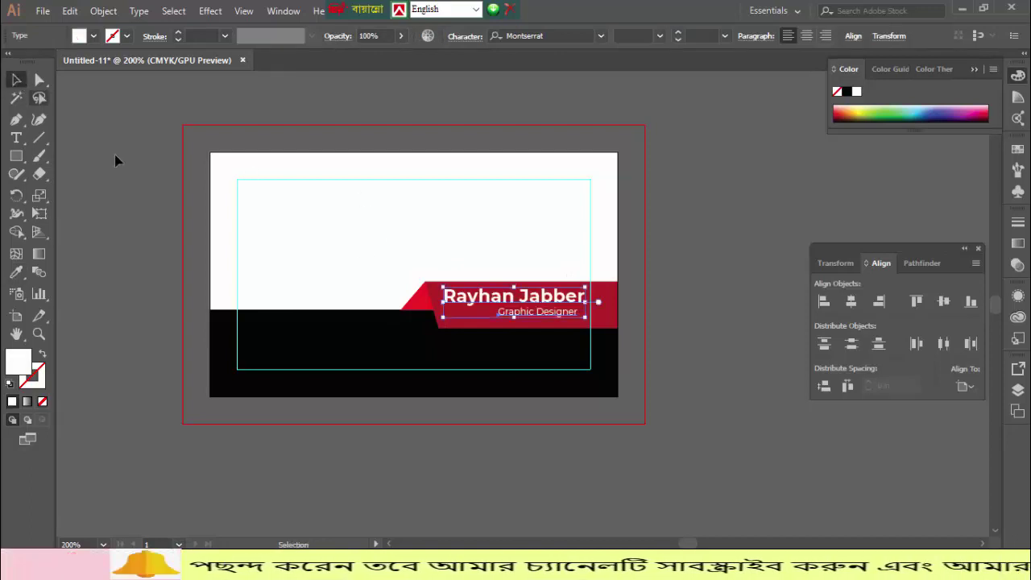
left_click(125, 174)
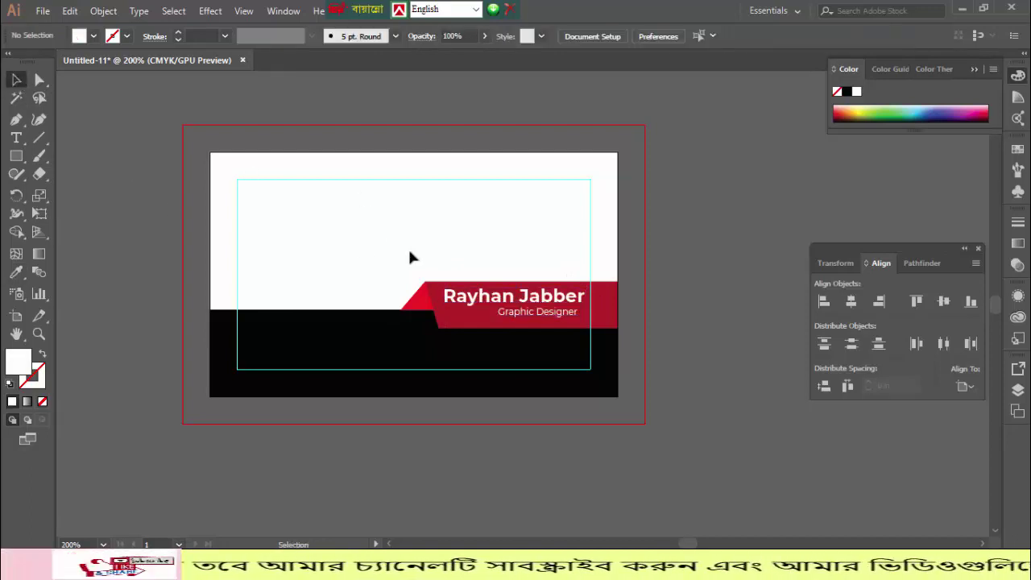
- Right-align the two text lines to the card edge, nudged slightly inward
left_click(539, 322)
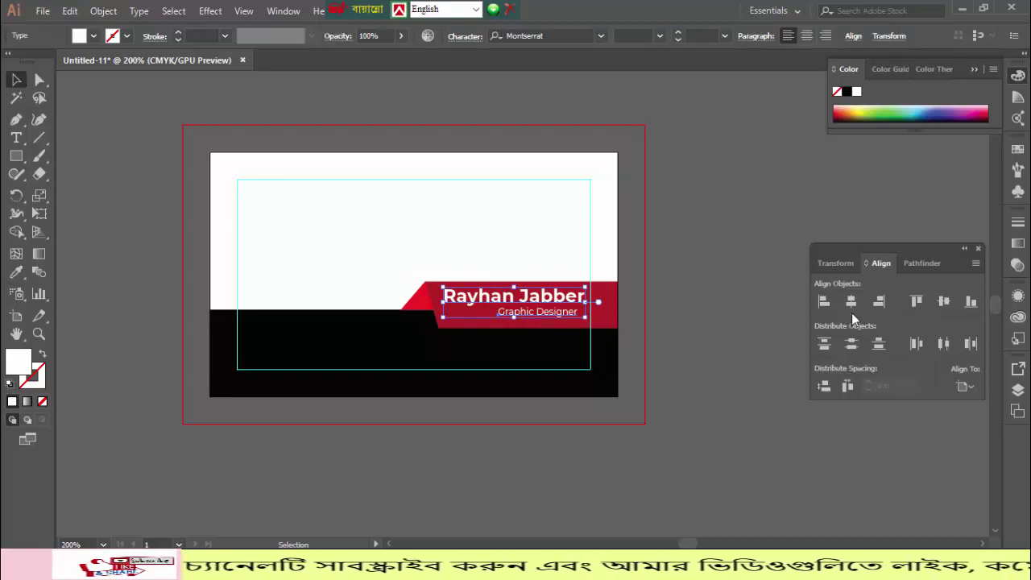
left_click(878, 304)
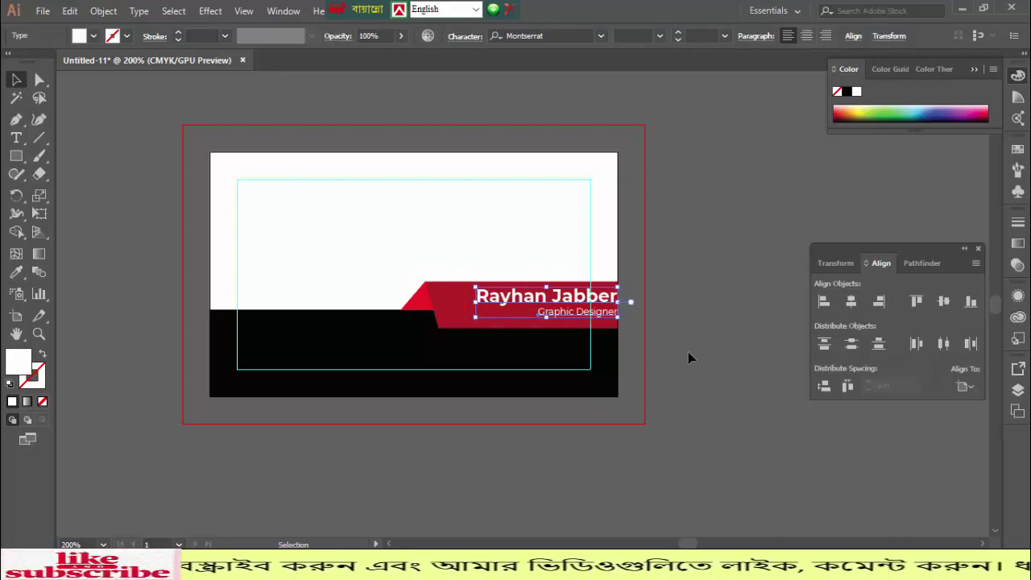
key("Left")
key("Left")
key("Left")
key("Left")
key("Left")
key("Left")
key("Left")
key("Left")
key("Left")
key("Left")
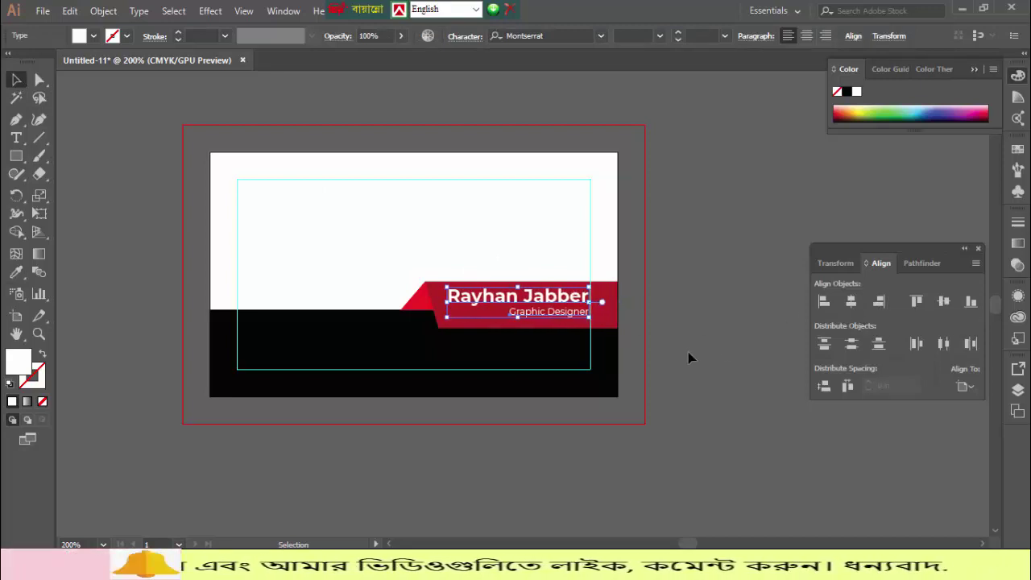
left_click(689, 354)
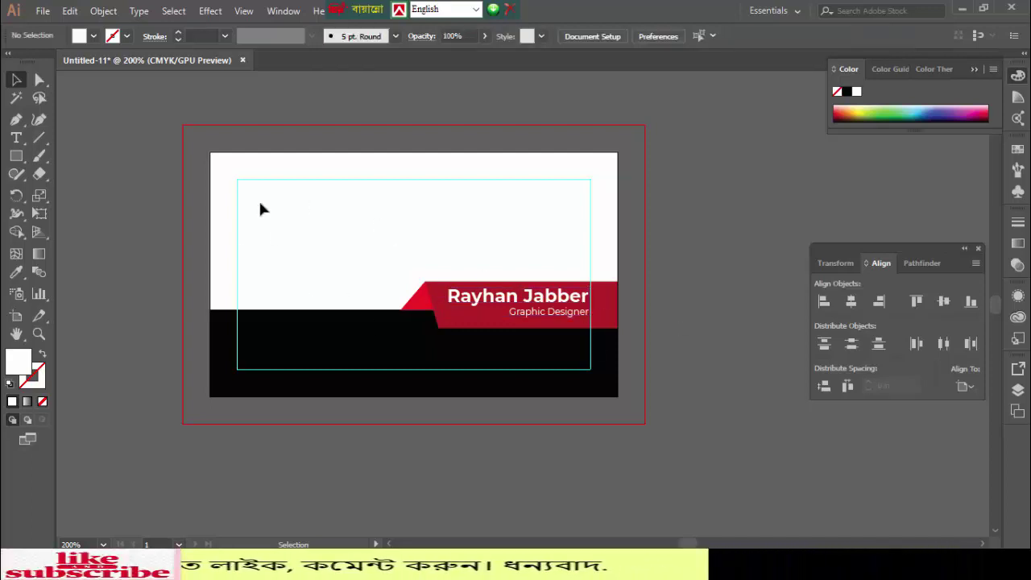
scroll(266, 231, "up", 1)
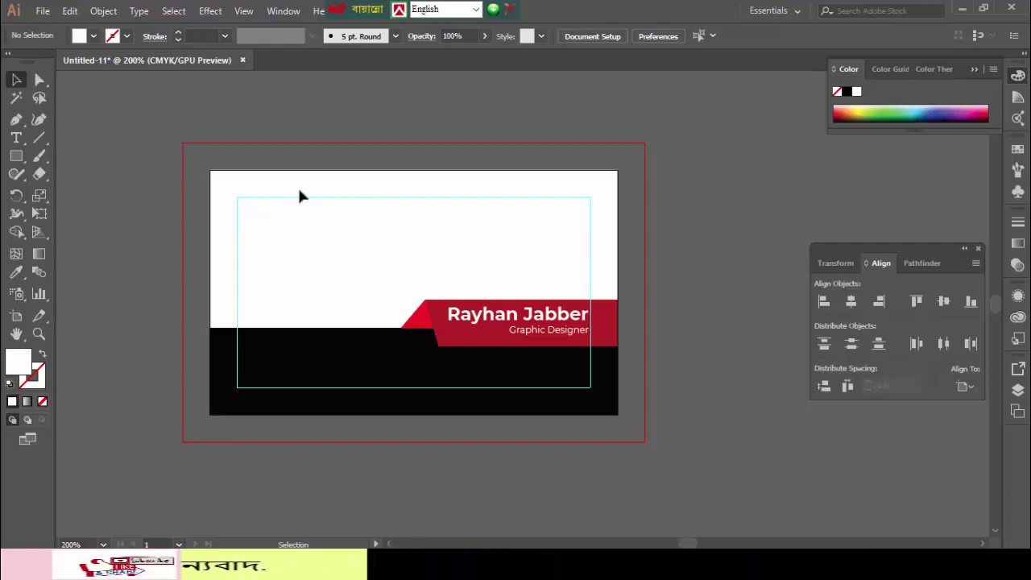
left_click(19, 138)
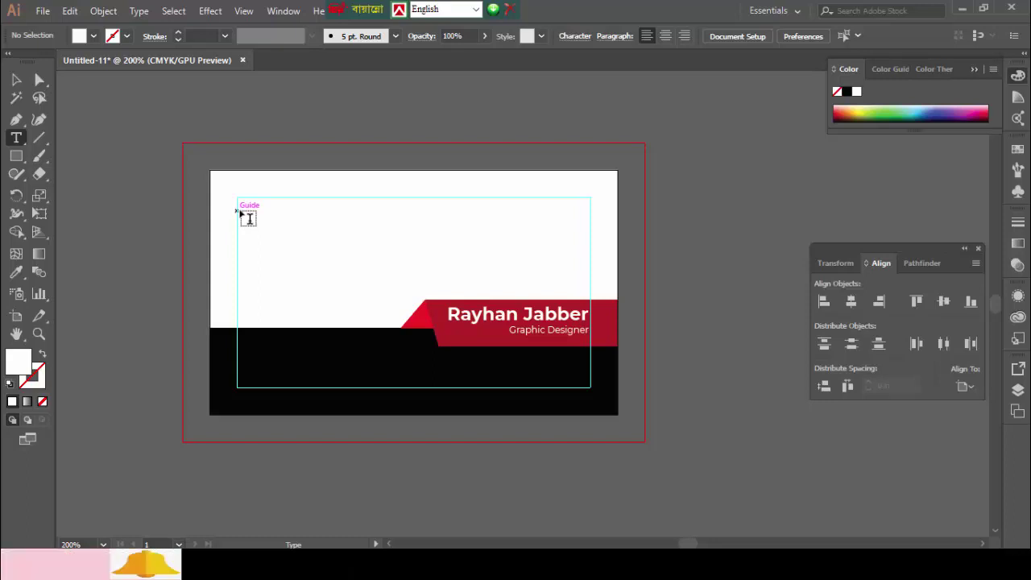
- Draw a small circle near the card's top-left and fill it black from the black band
right_click(19, 158)
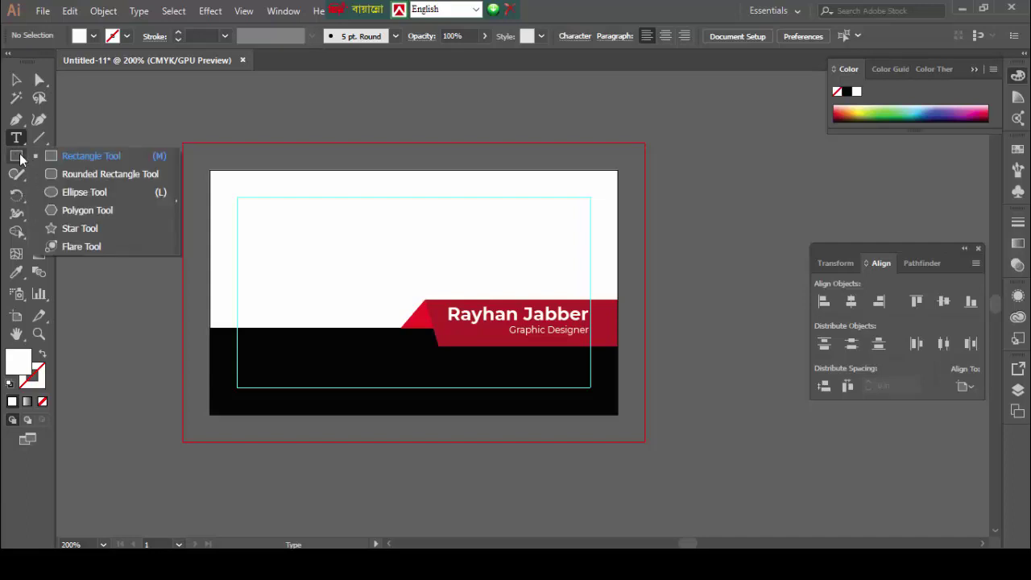
left_click(87, 191)
left_click_drag(246, 208, 279, 253)
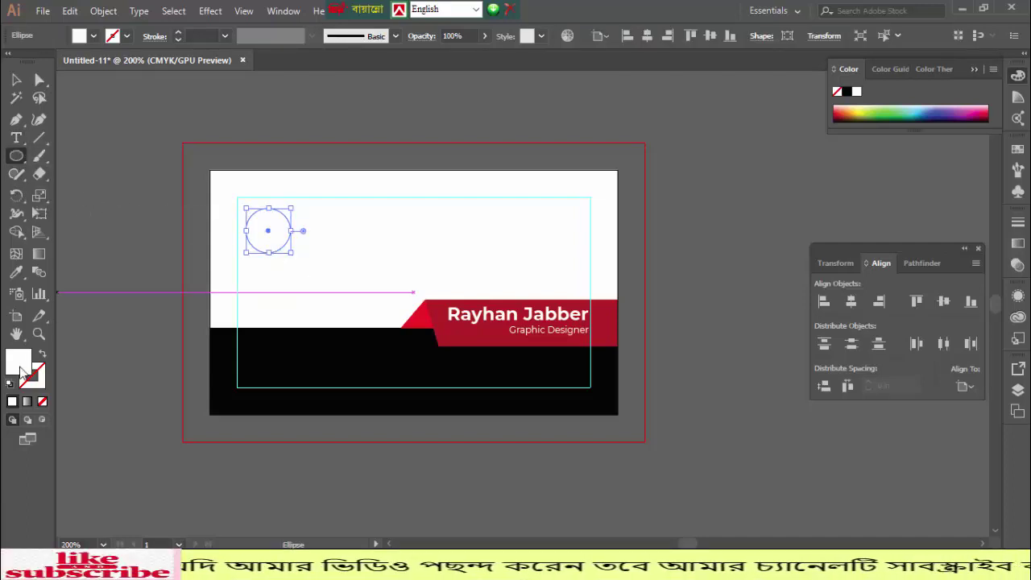
left_click(16, 272)
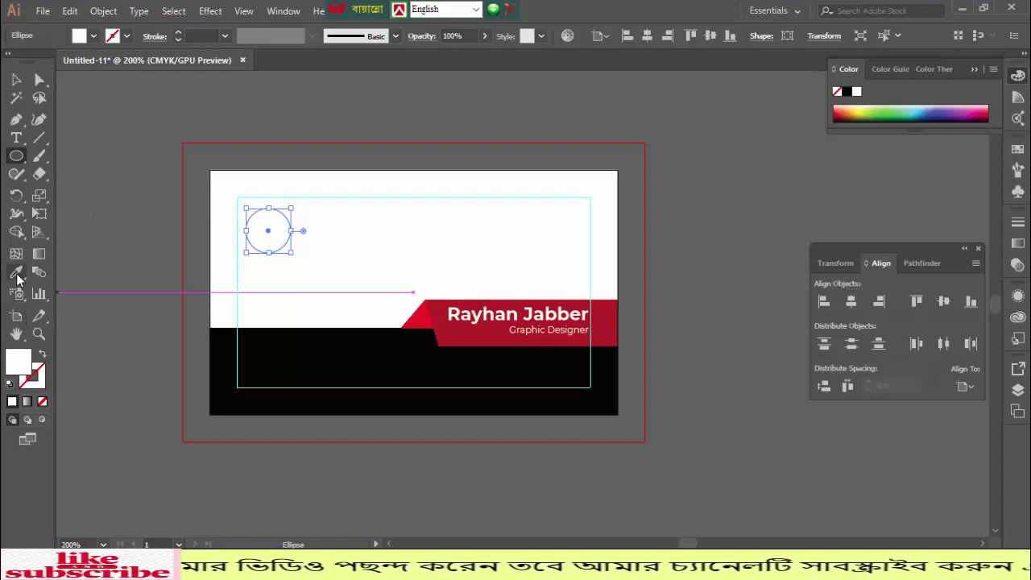
left_click(346, 343)
key("v")
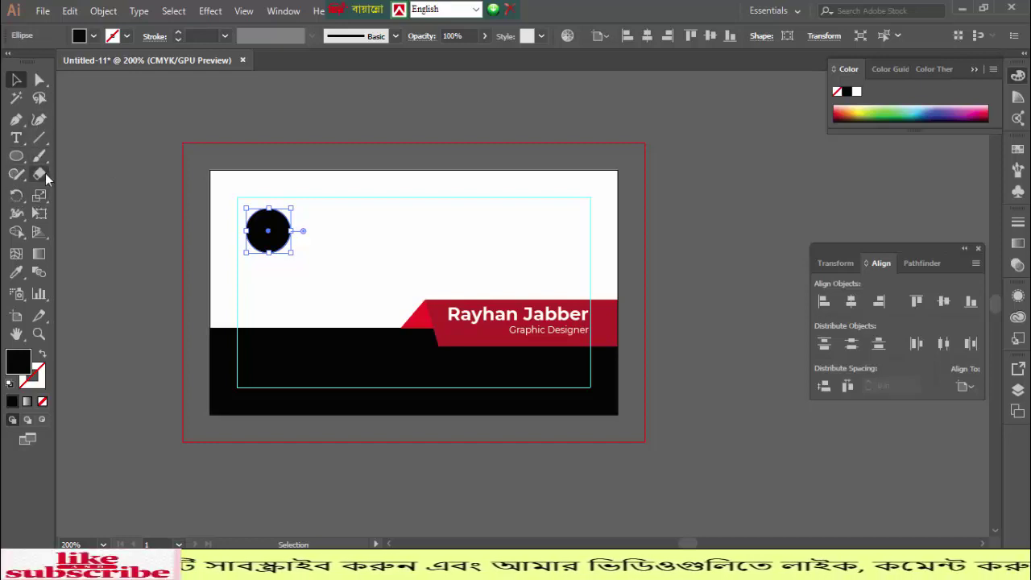
- Erase a curved gap through the black circle, splitting it into two pieces
left_click_drag(38, 176, 80, 171)
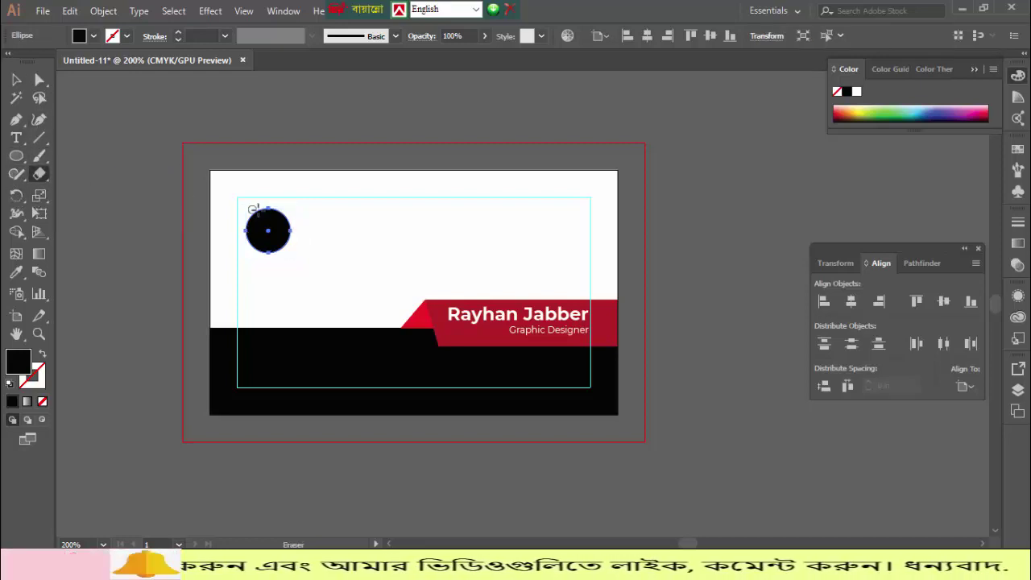
left_click_drag(246, 214, 296, 235)
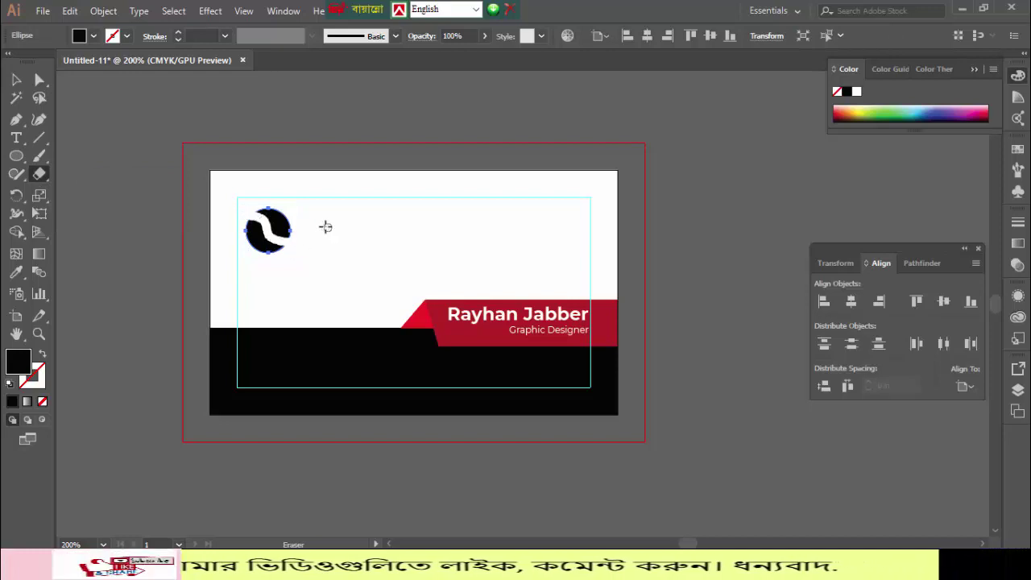
left_click(15, 79)
left_click(166, 178)
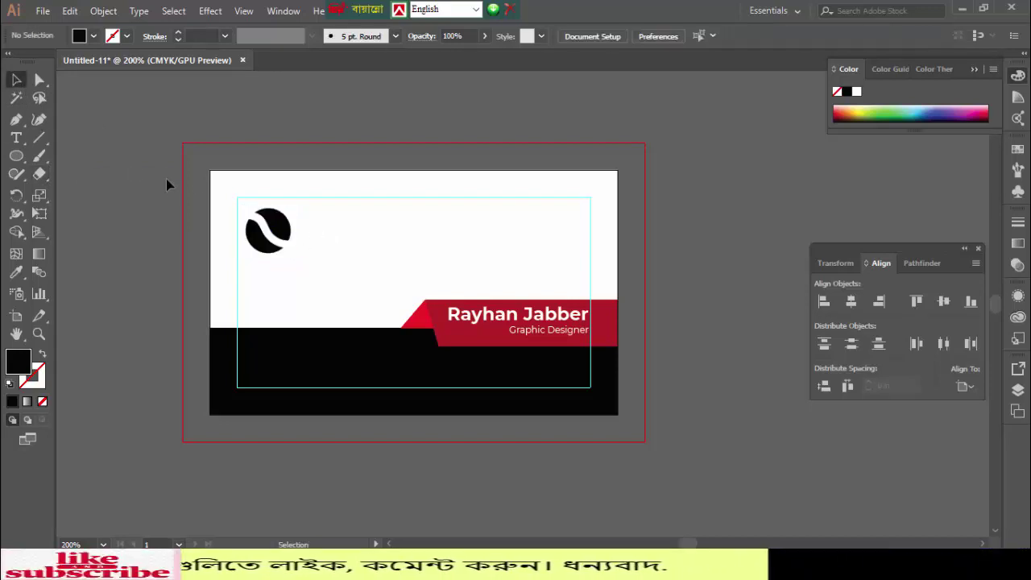
- Group the two circle pieces into one logo and nudge it slightly up
left_click(256, 248)
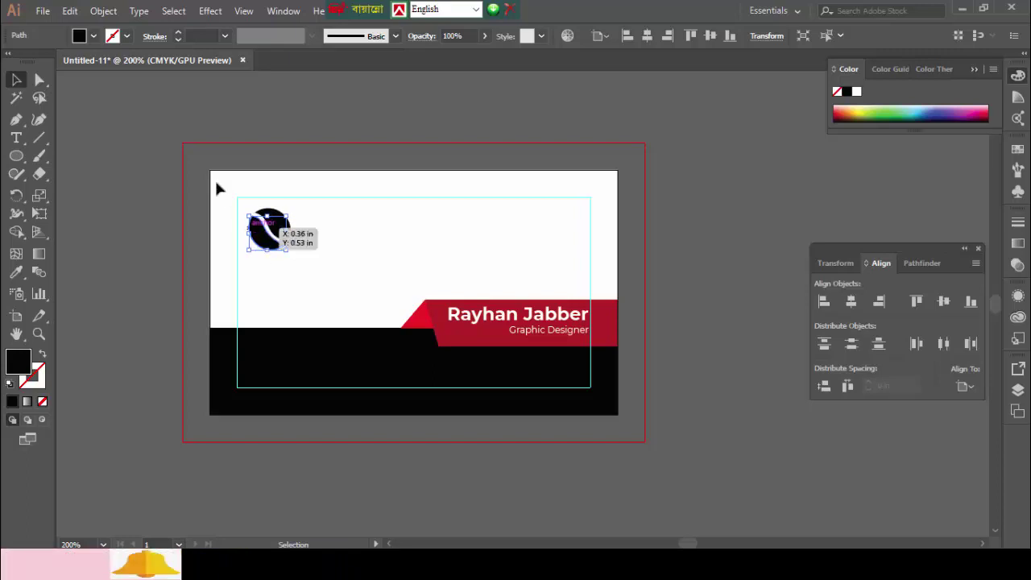
left_click(104, 172)
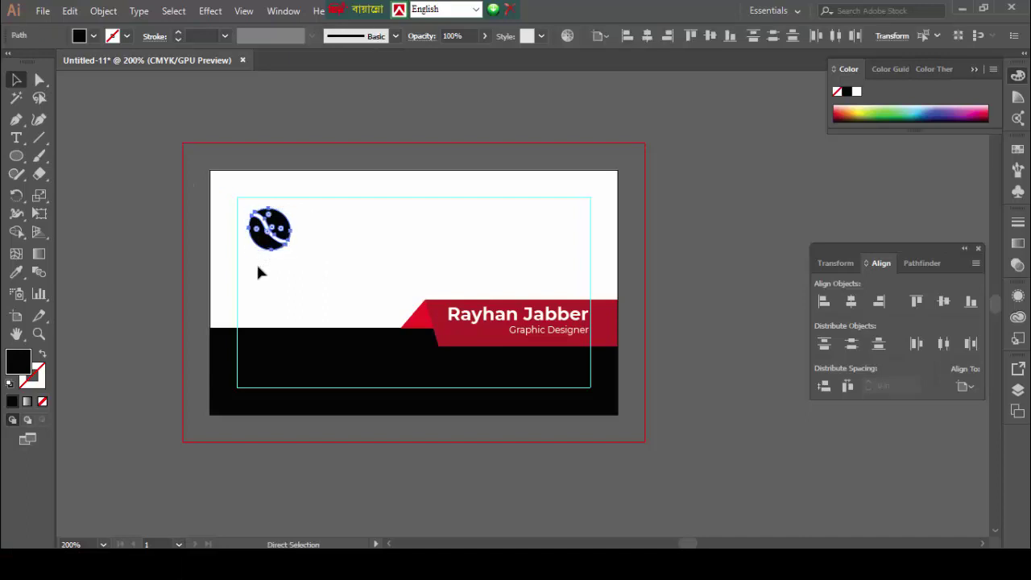
key("ctrl+g")
left_click(120, 194)
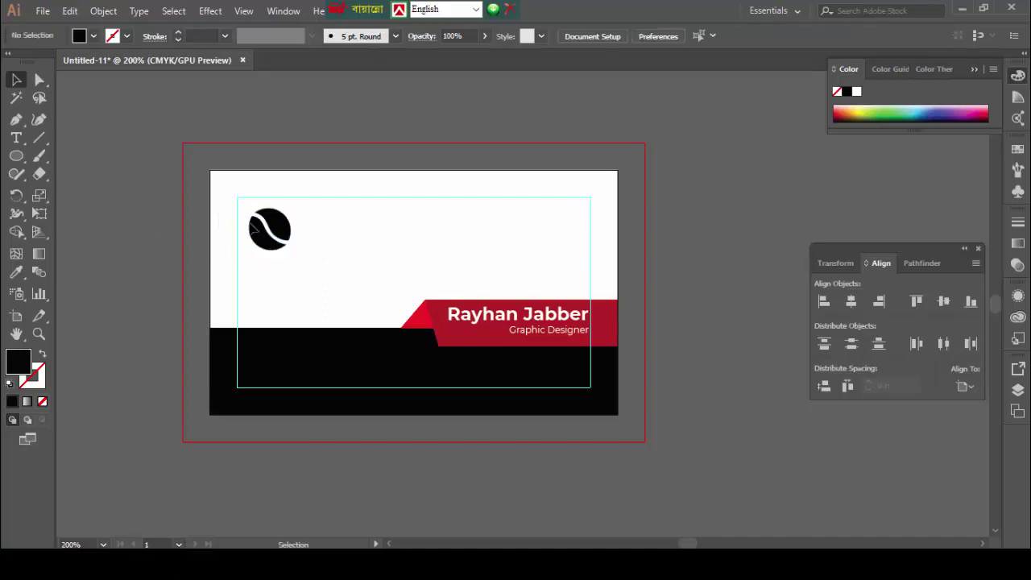
left_click_drag(275, 233, 277, 229)
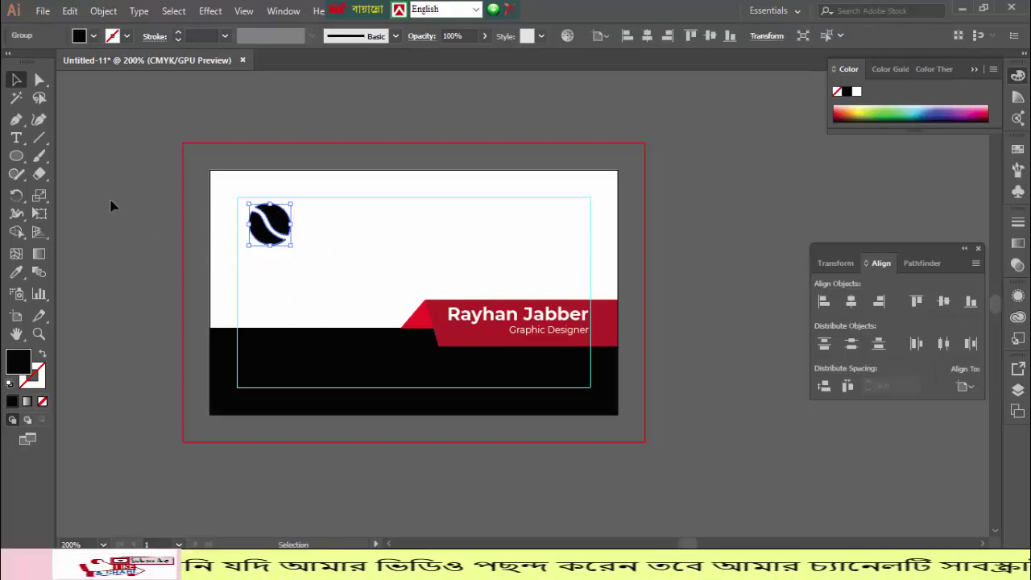
left_click(111, 206)
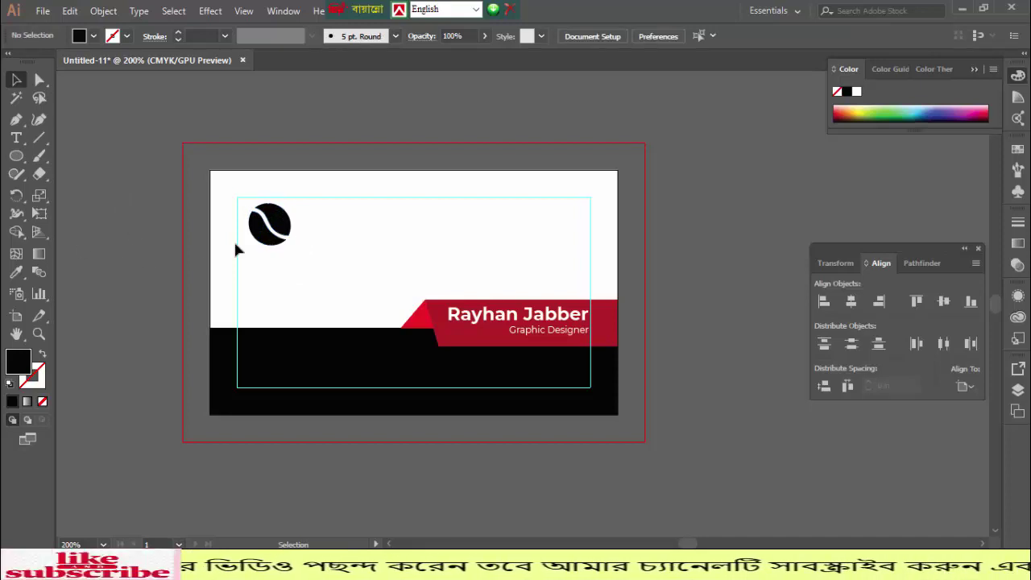
- Shrink the grouped logo to about 0.33 in square
left_click(277, 230)
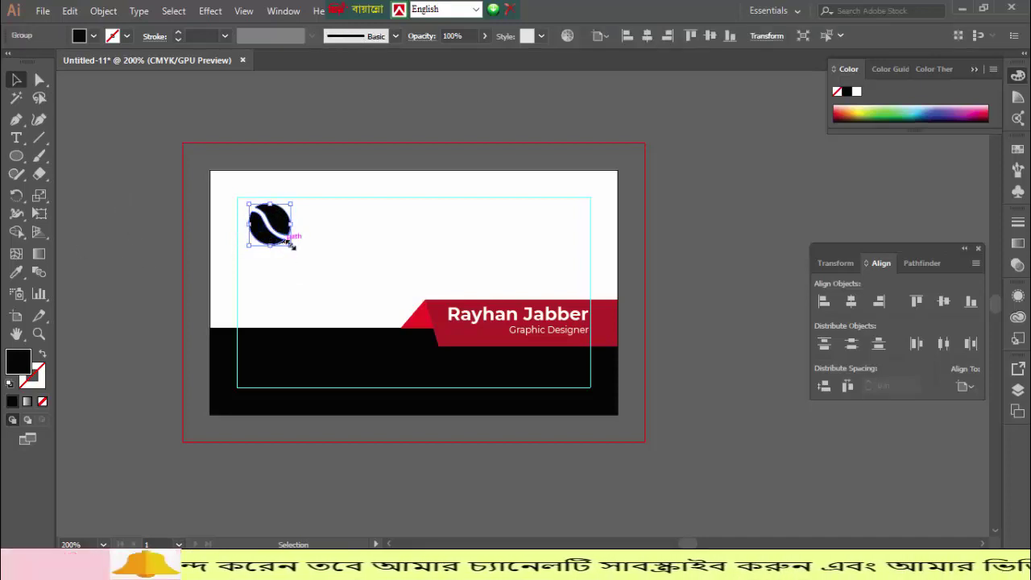
left_click_drag(283, 239, 270, 236)
left_click(287, 260)
left_click(122, 242)
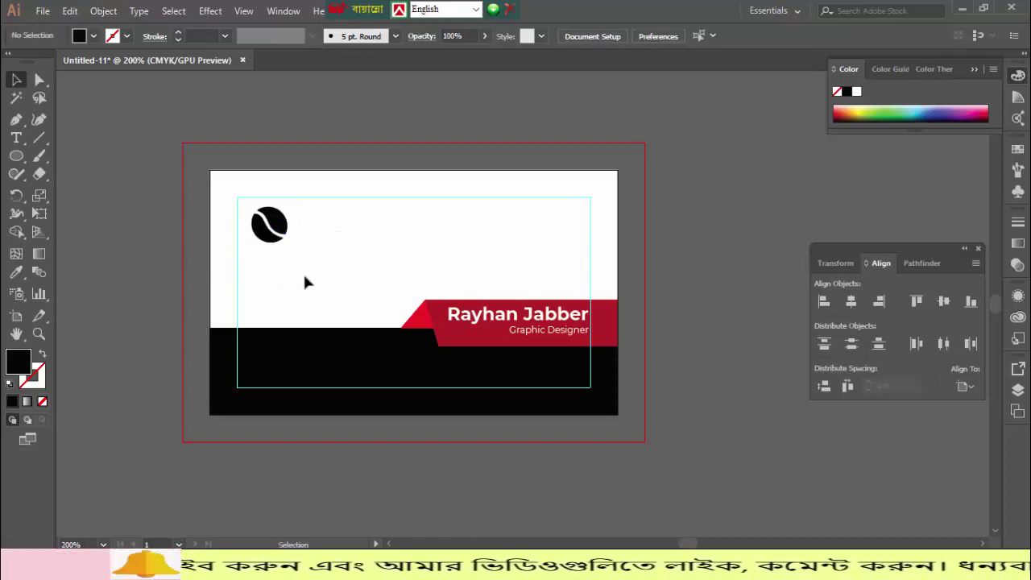
- Add 'Company logo' below the logo, coloured red from the band and set Bold
left_click(19, 141)
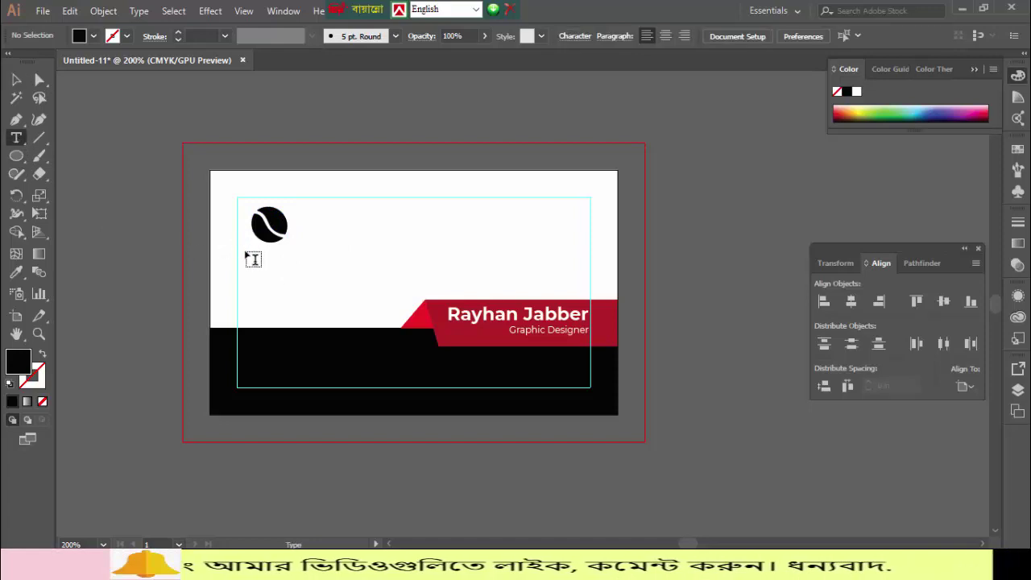
left_click(252, 256)
type("c")
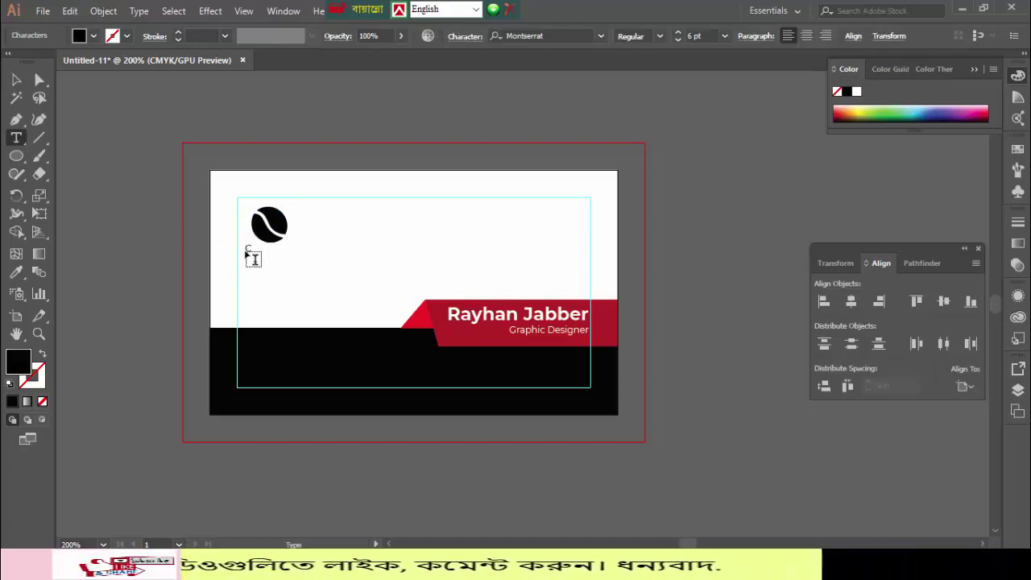
type("ompany logo")
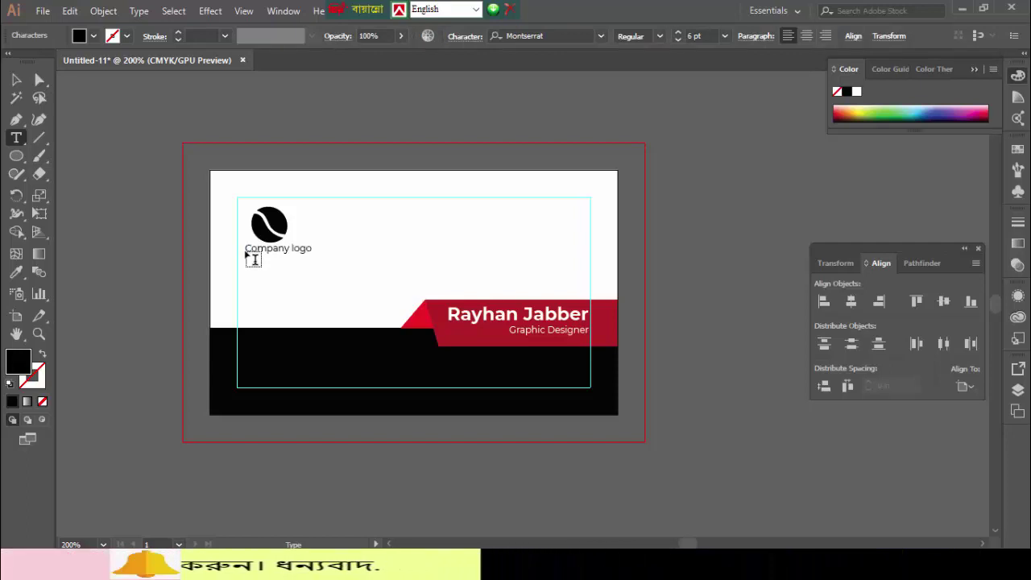
left_click(16, 80)
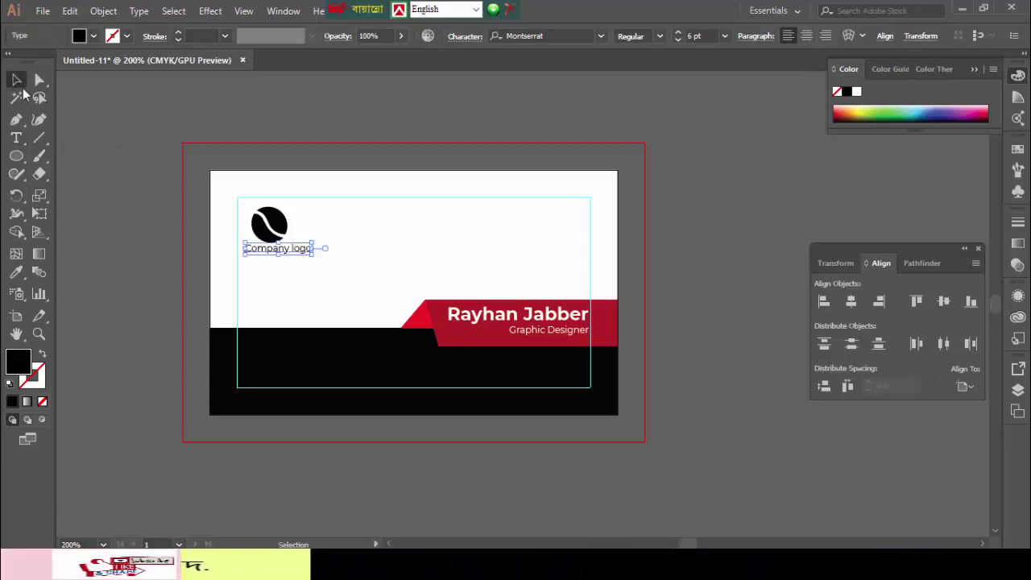
left_click(20, 274)
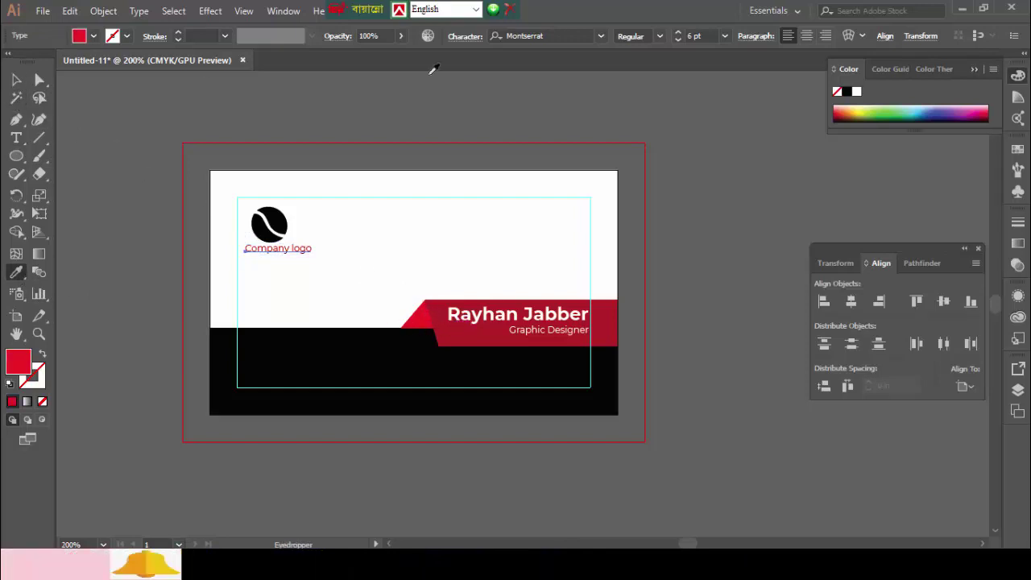
left_click(660, 38)
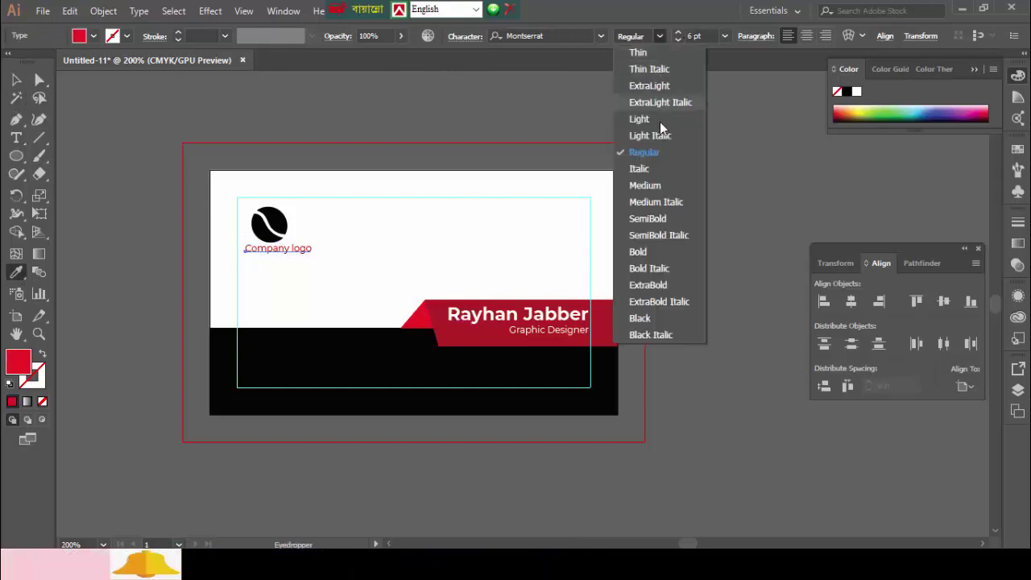
left_click(653, 251)
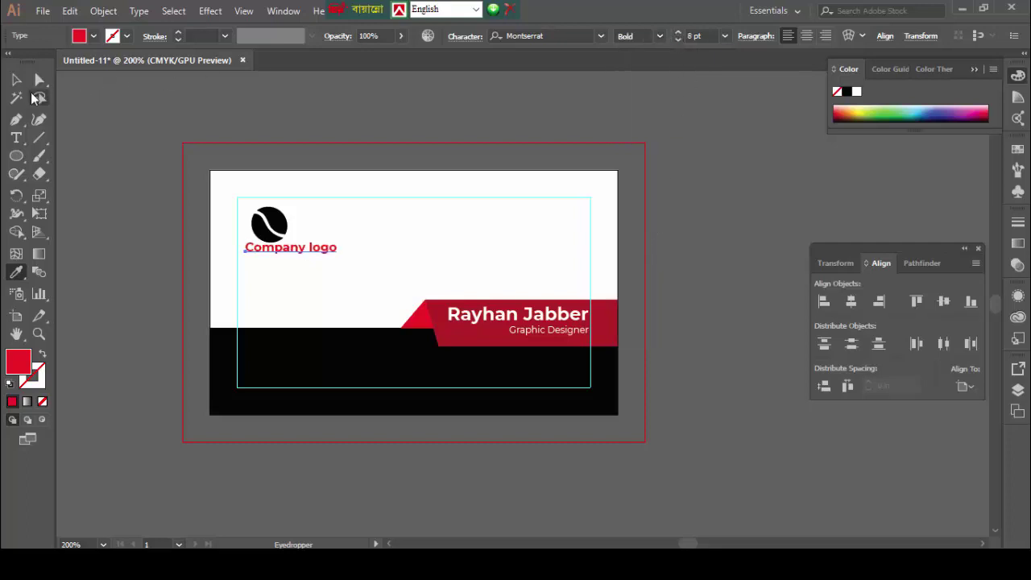
- Centre the logo and Company logo caption on each other and move them to the top-left
left_click_drag(299, 198, 275, 280)
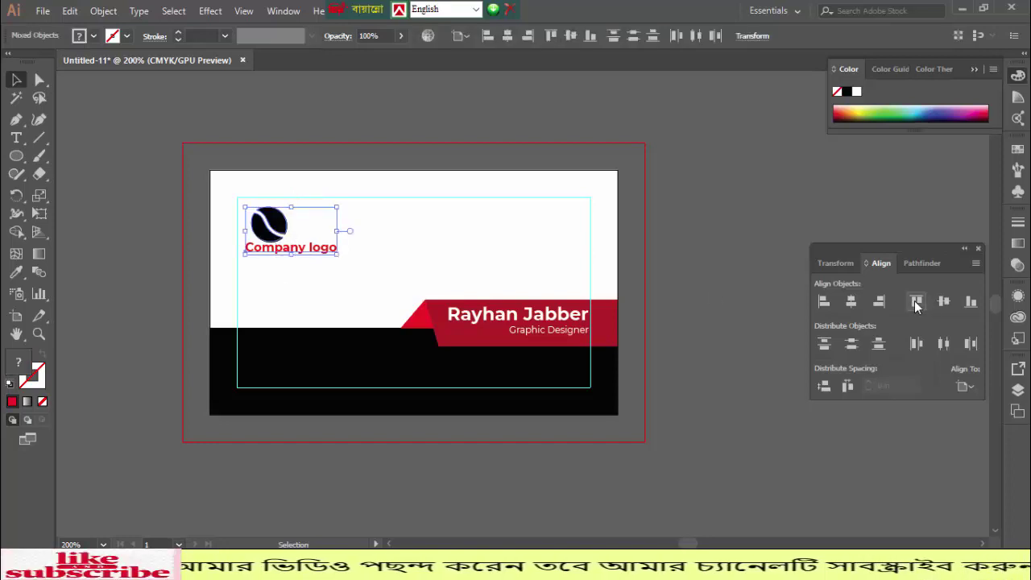
left_click(946, 299)
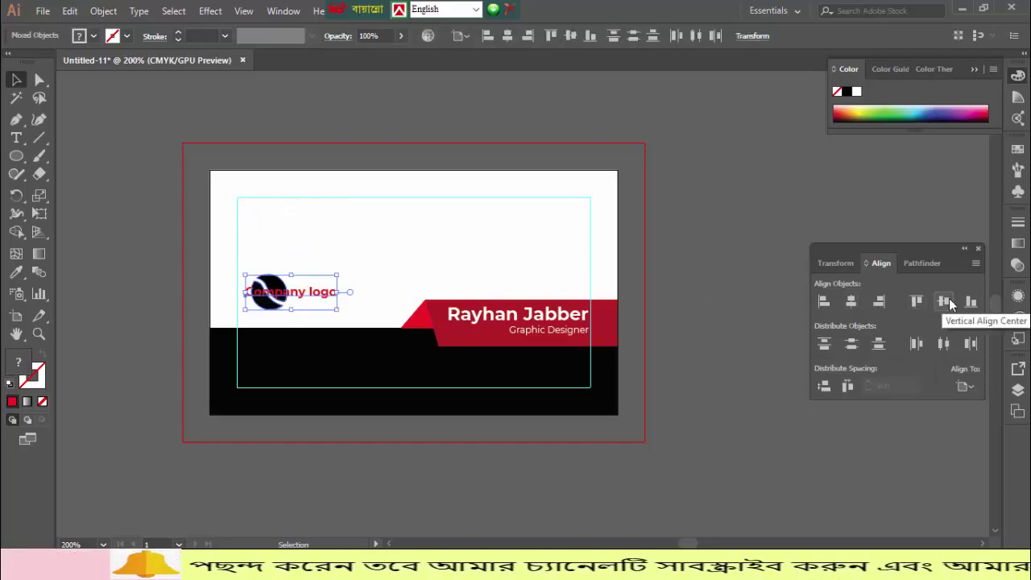
left_click(851, 301)
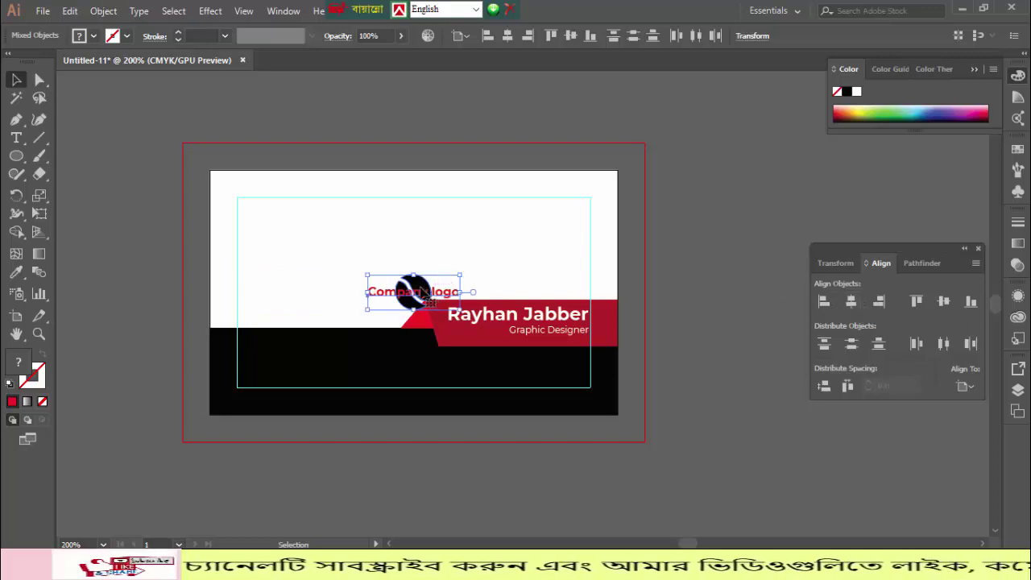
left_click_drag(428, 292, 283, 236)
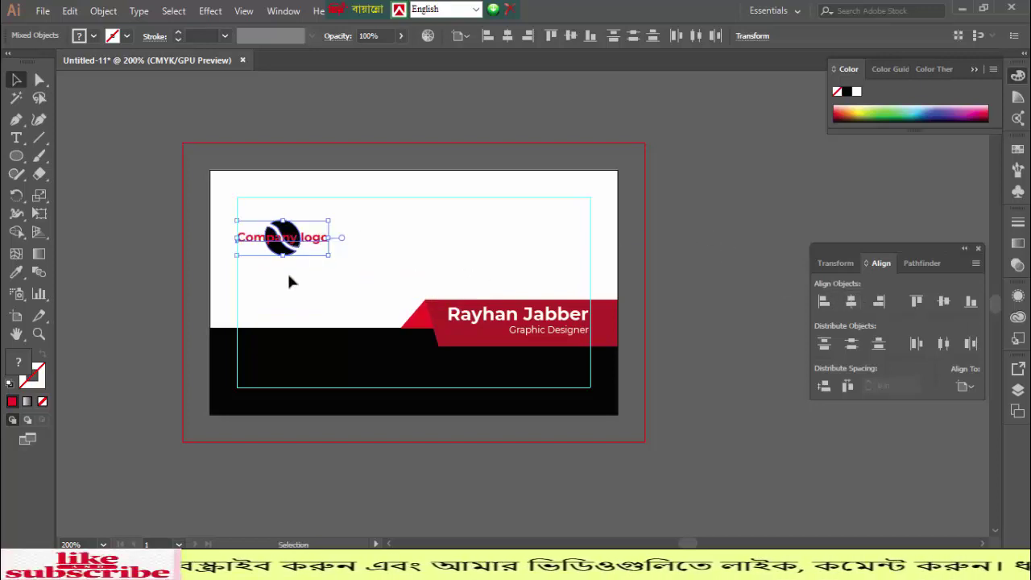
left_click(287, 271)
- Nudge the circle up above the caption, then group both and lower the group slightly
left_click(291, 234)
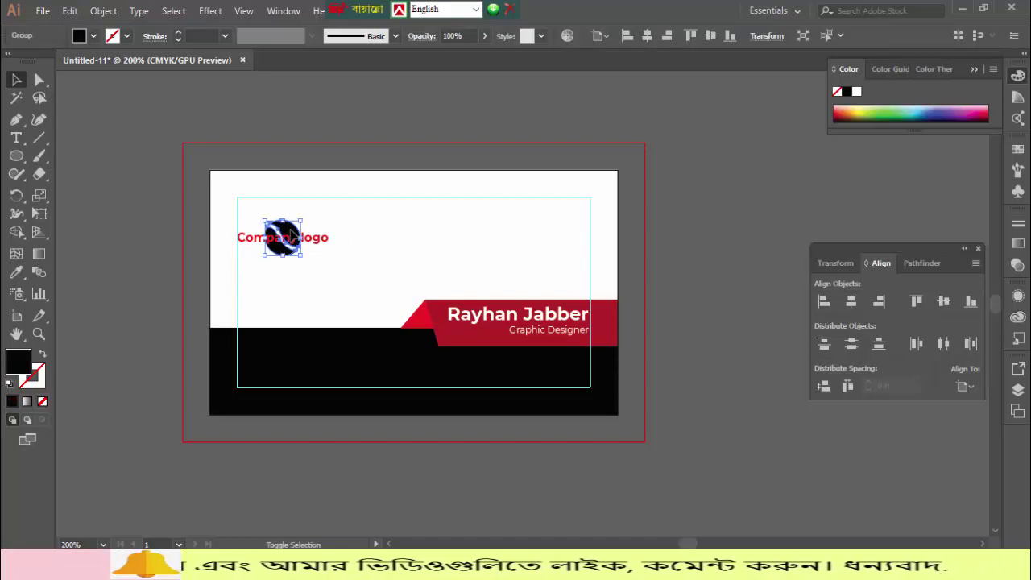
key("Up")
key("Up")
key("Up")
key("Up")
key("Up")
key("Up")
key("Up")
key("Up")
key("Up")
key("Up")
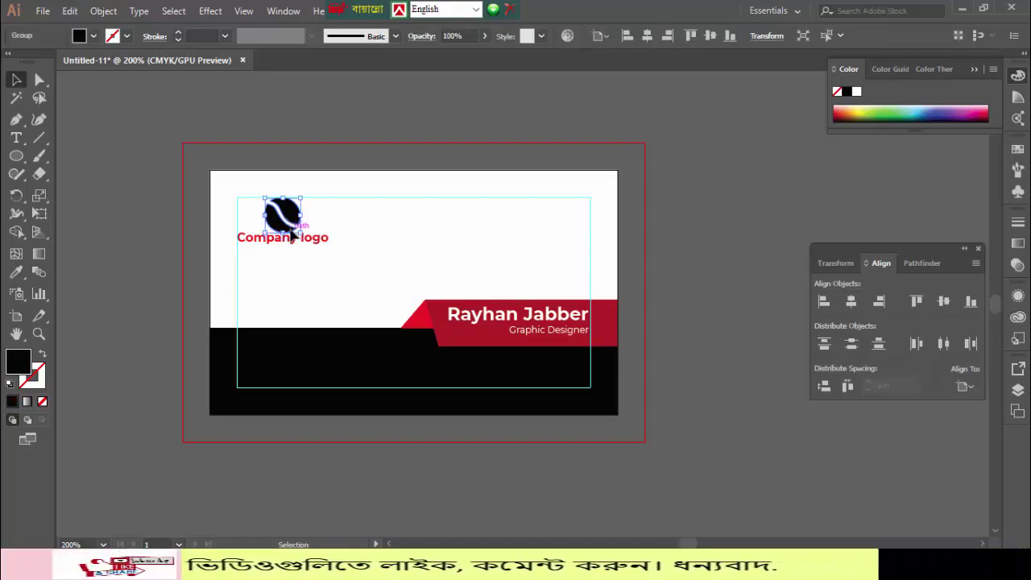
key("Up")
key("Up")
left_click(730, 250)
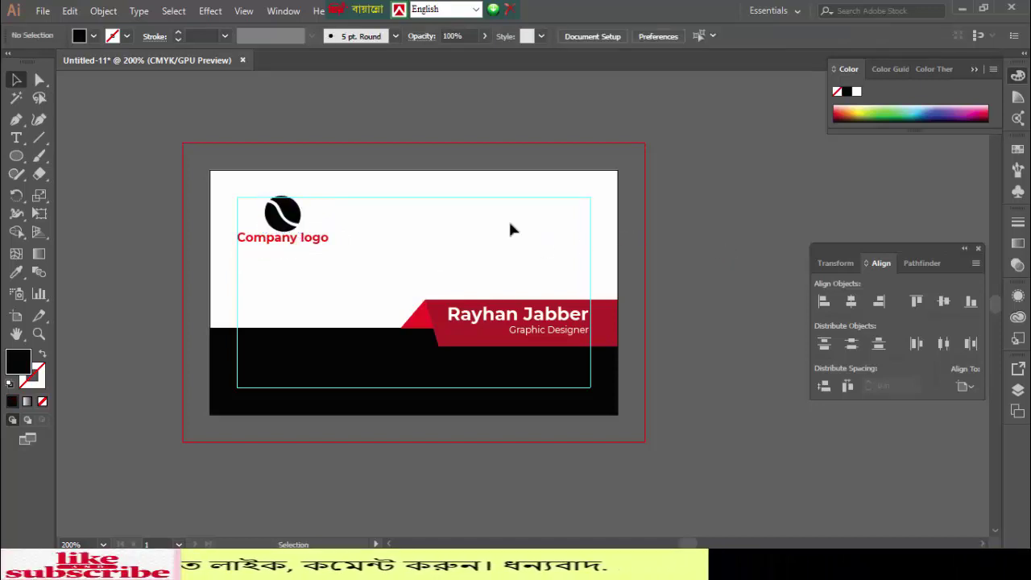
left_click_drag(306, 256, 312, 259)
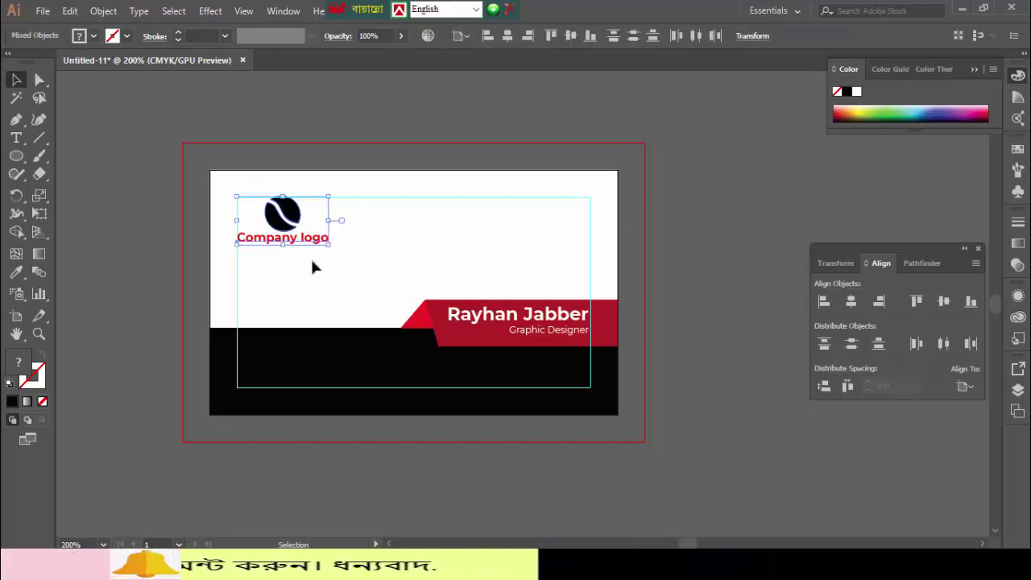
key("Down")
key("Down")
key("ctrl+g")
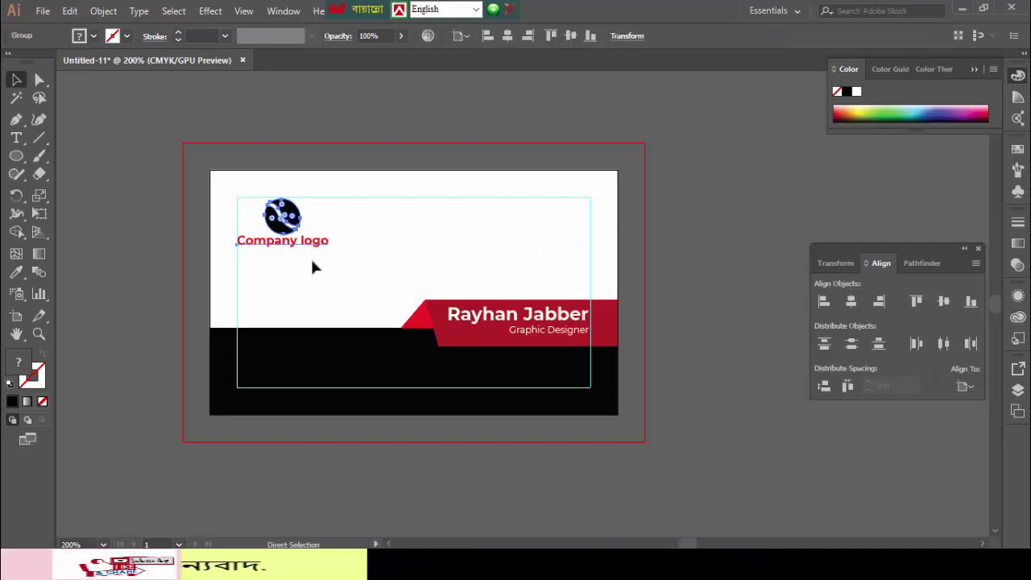
left_click(731, 222)
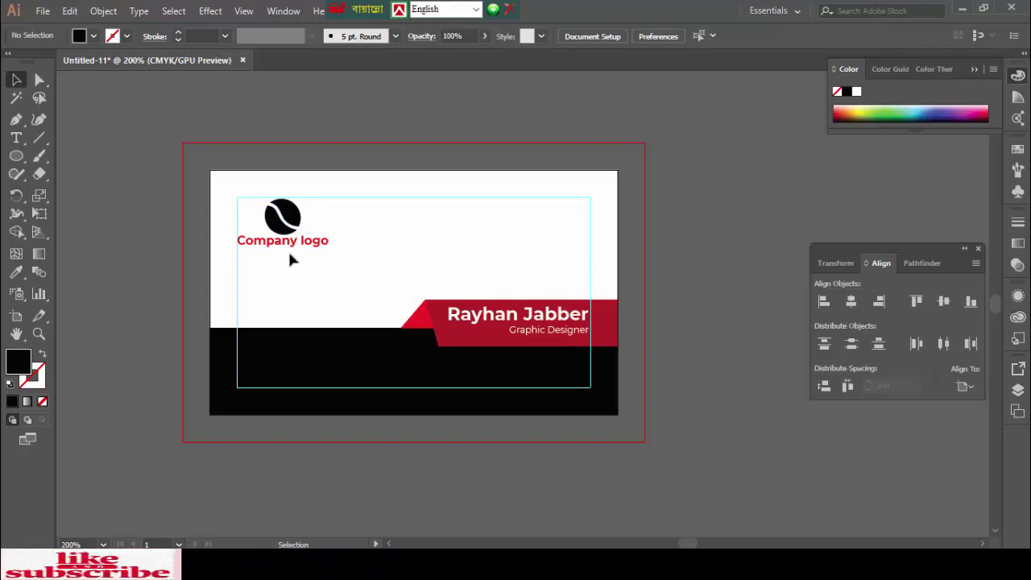
scroll(319, 260, "down", 2)
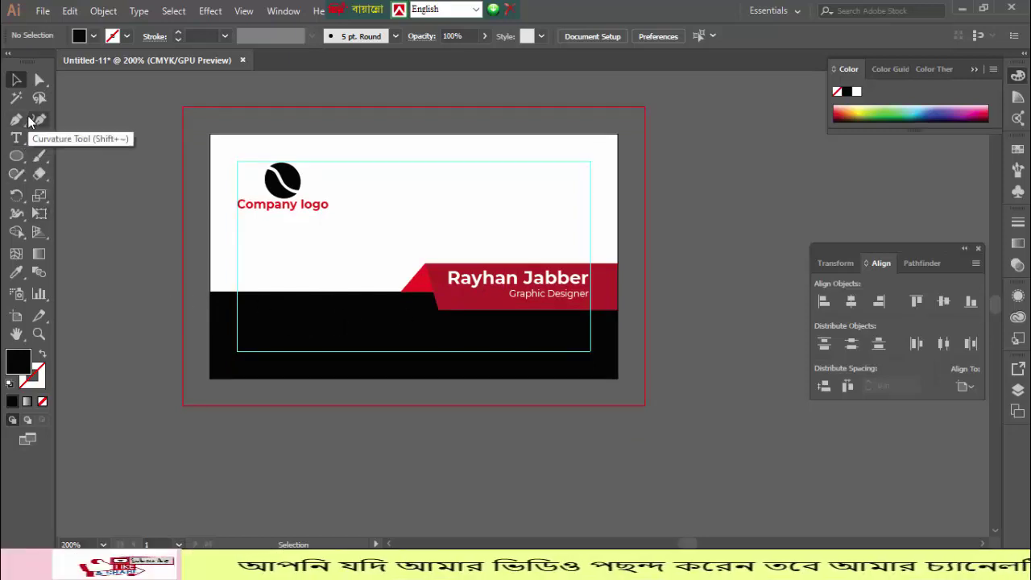
- Type a phone number on the black band, move it up onto the white area and make it white
left_click(17, 138)
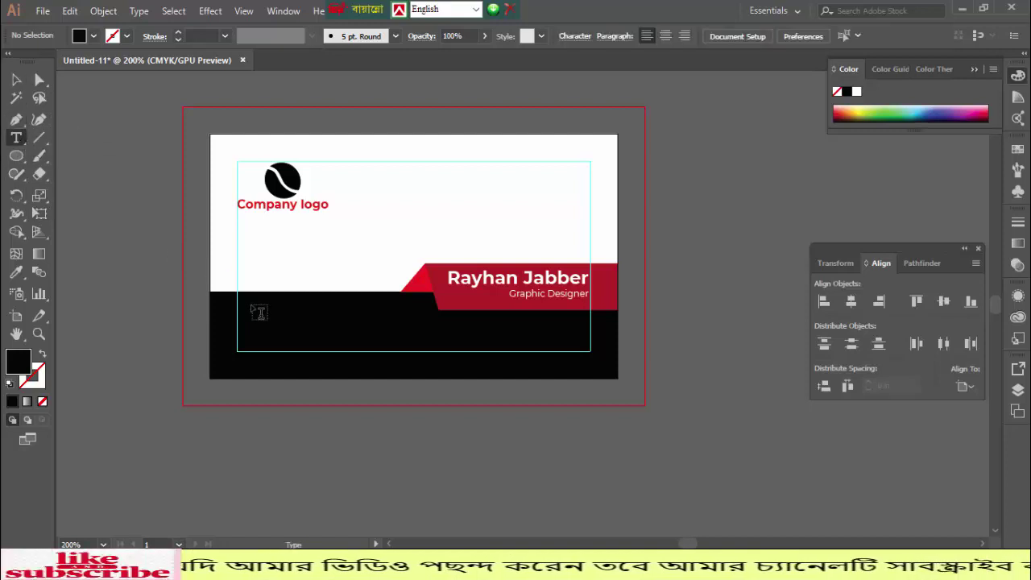
left_click(257, 311)
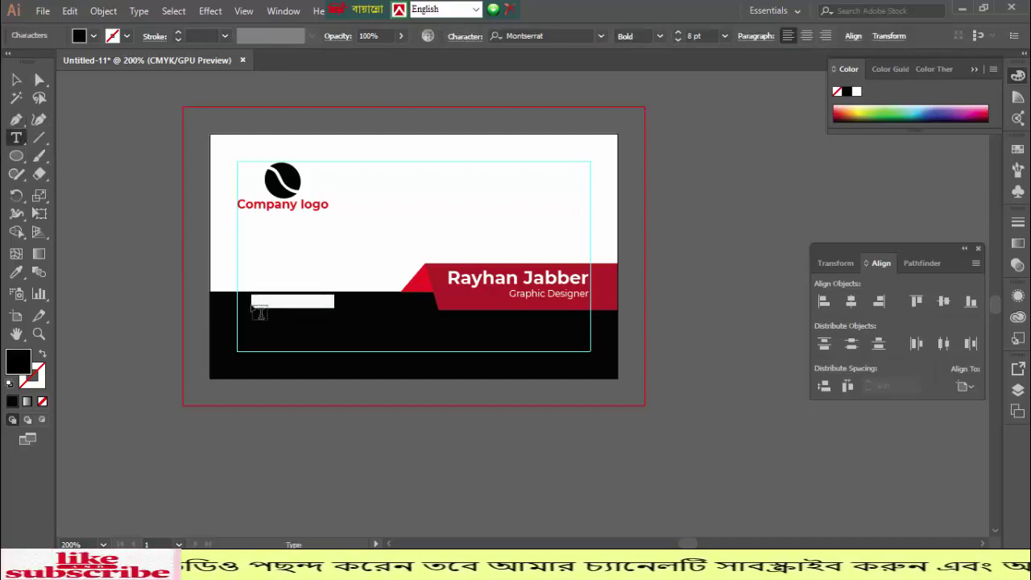
left_click(259, 312)
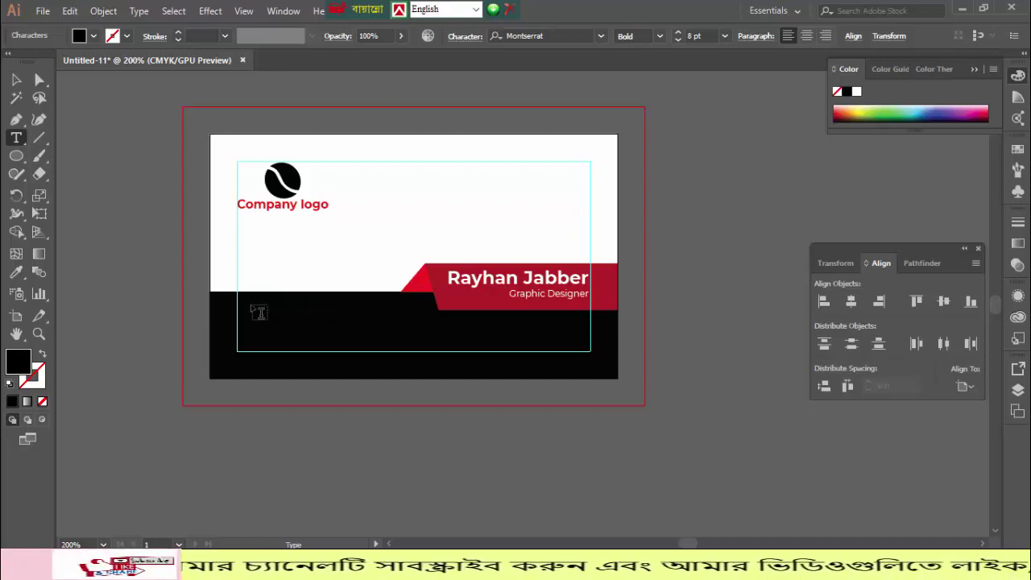
type("00")
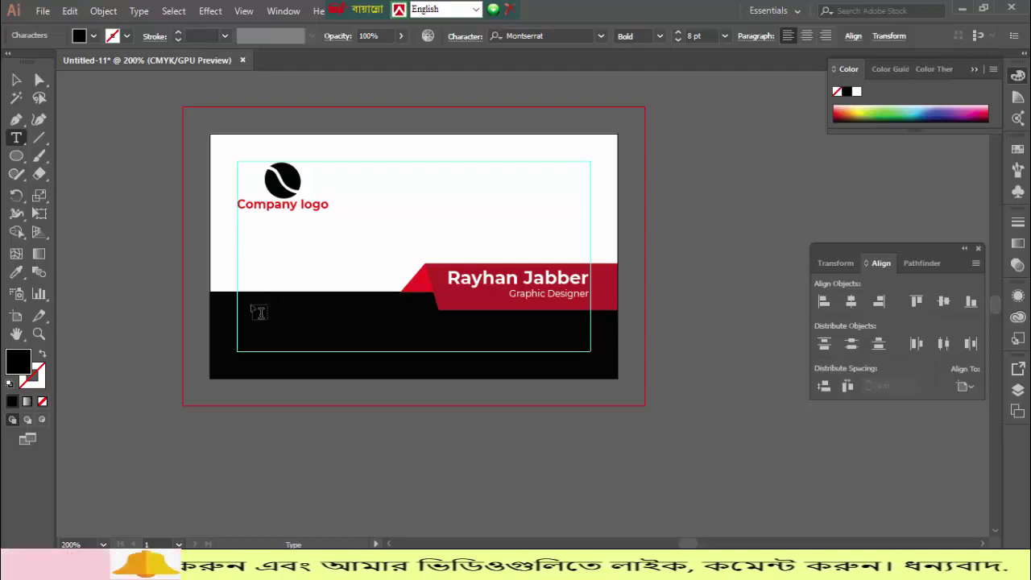
key("Escape")
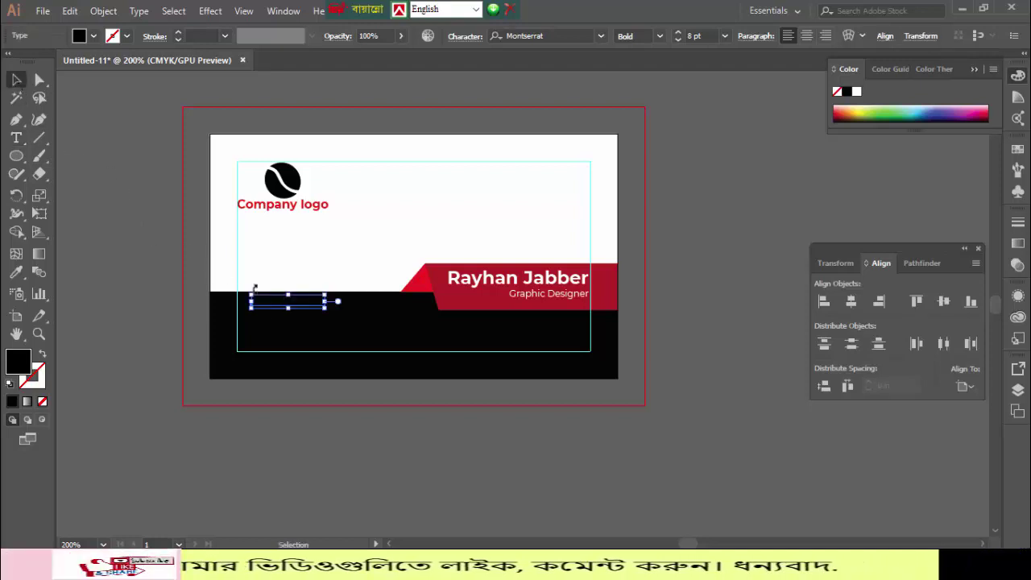
left_click_drag(296, 306, 306, 249)
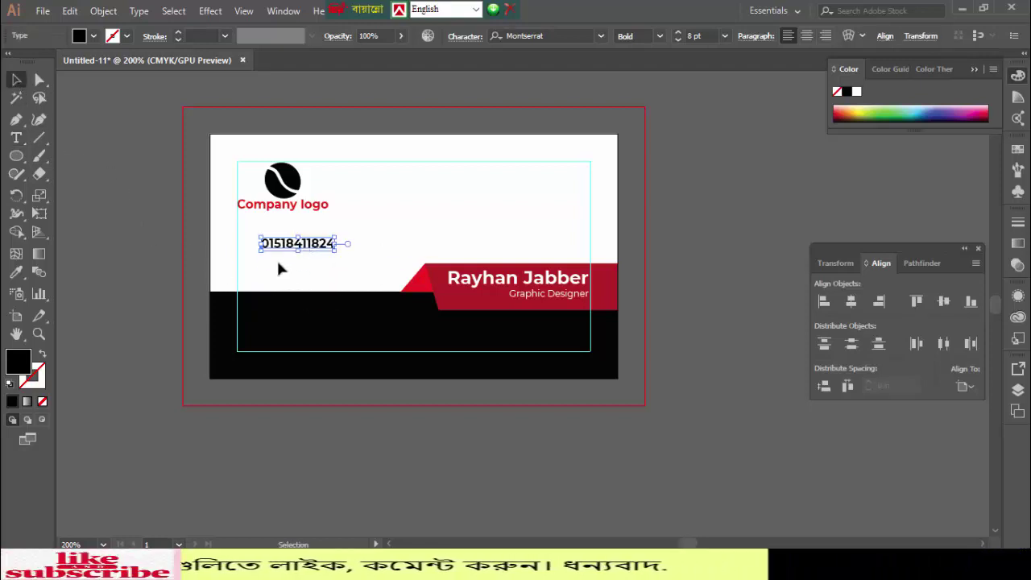
left_click(22, 273)
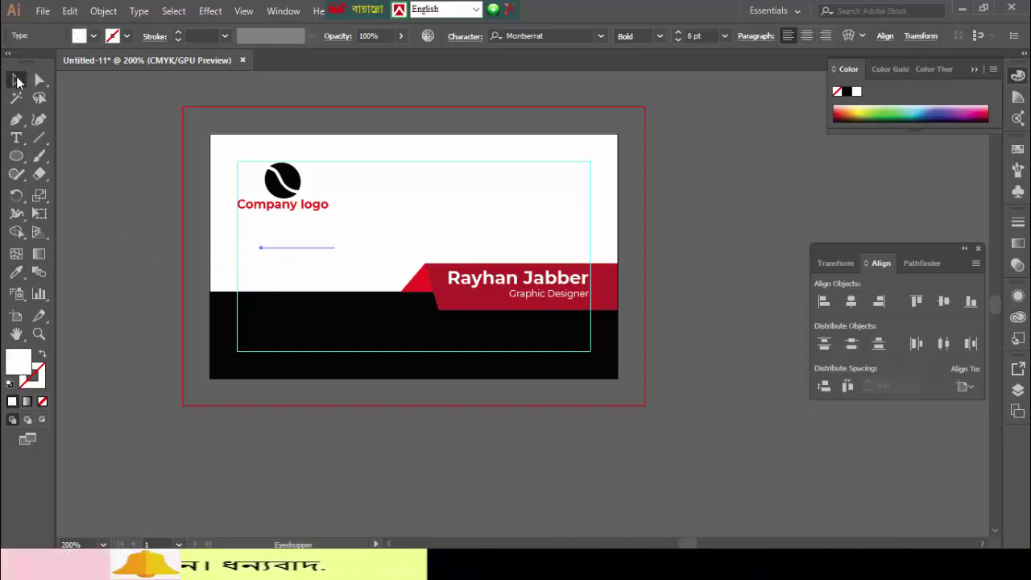
left_click(18, 82)
- Move the phone number back onto the black band and stack two copies beneath it
left_click_drag(294, 252, 294, 317)
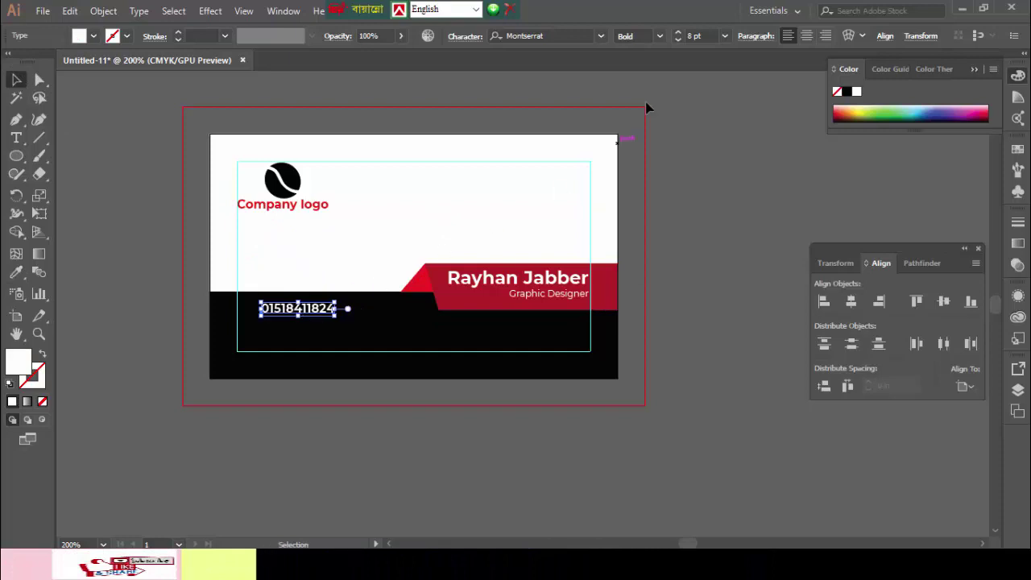
left_click(655, 37)
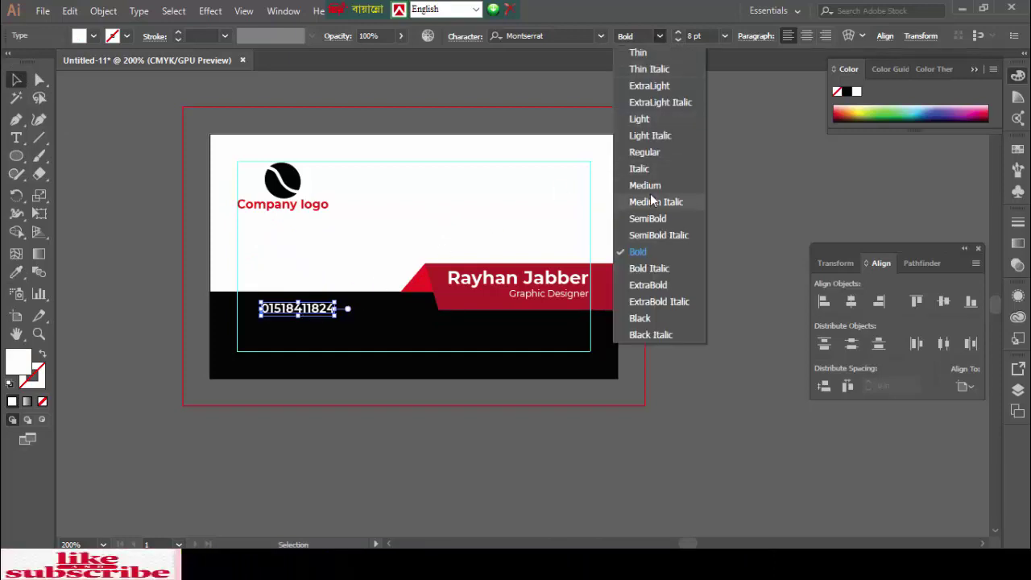
key("Escape")
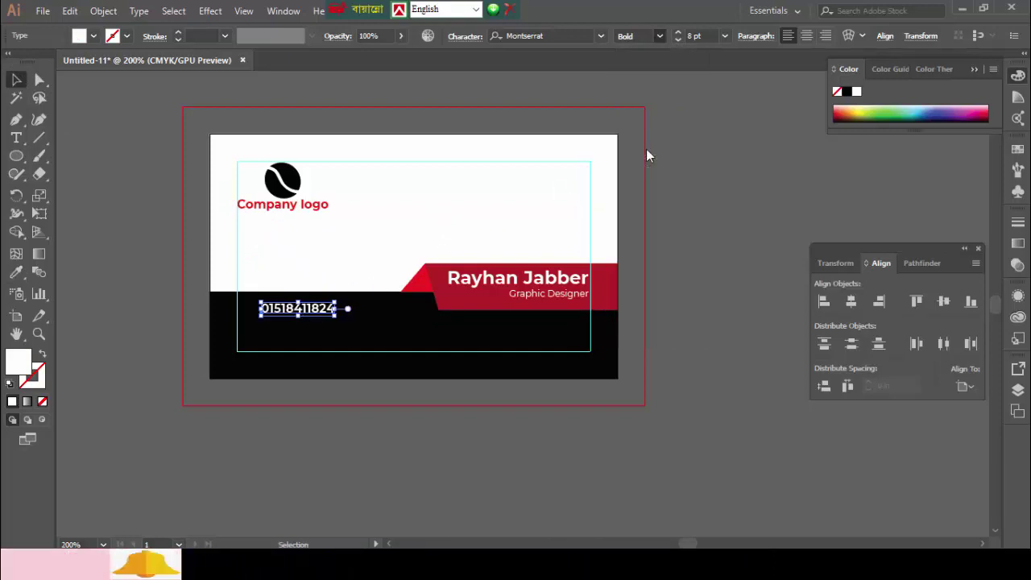
left_click(138, 238)
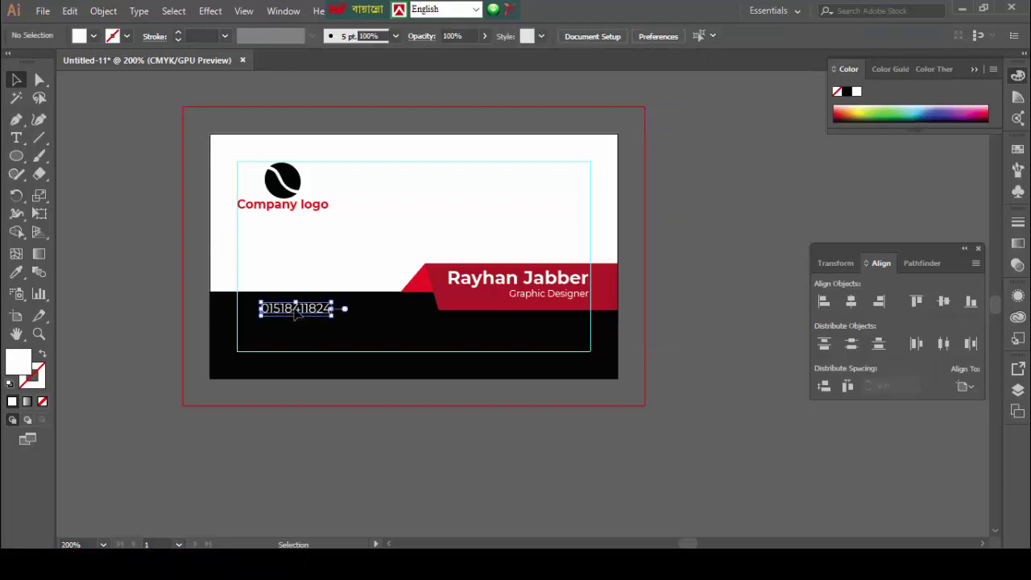
left_click_drag(296, 321, 296, 331)
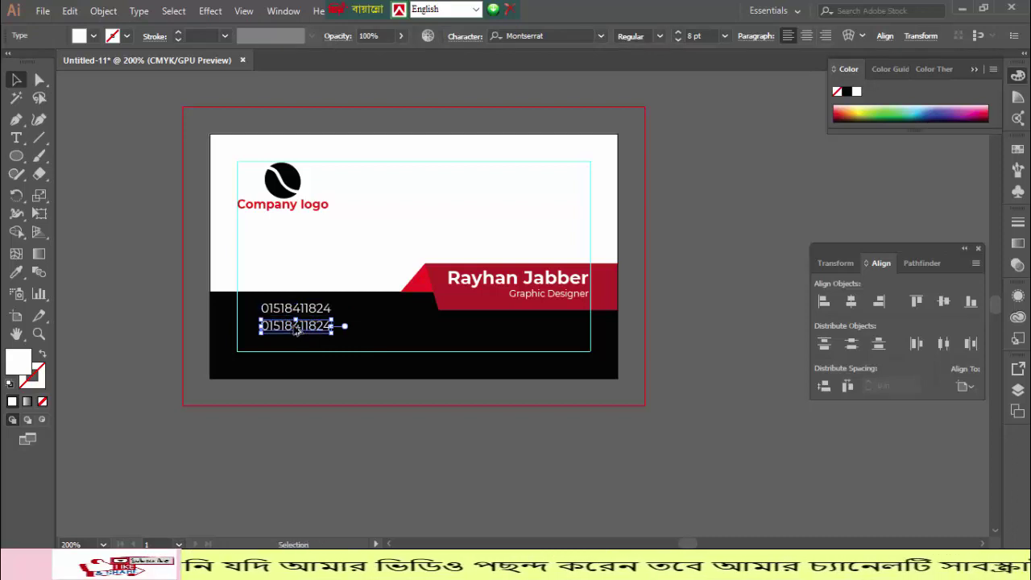
left_click(295, 329, "shift")
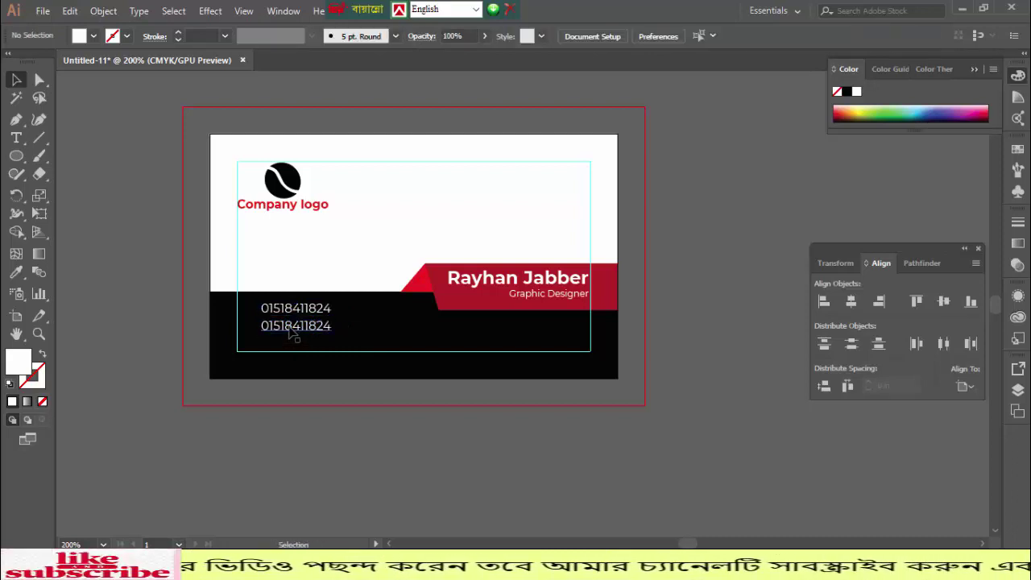
left_click(295, 335)
left_click_drag(295, 335, 294, 352)
left_click(292, 368)
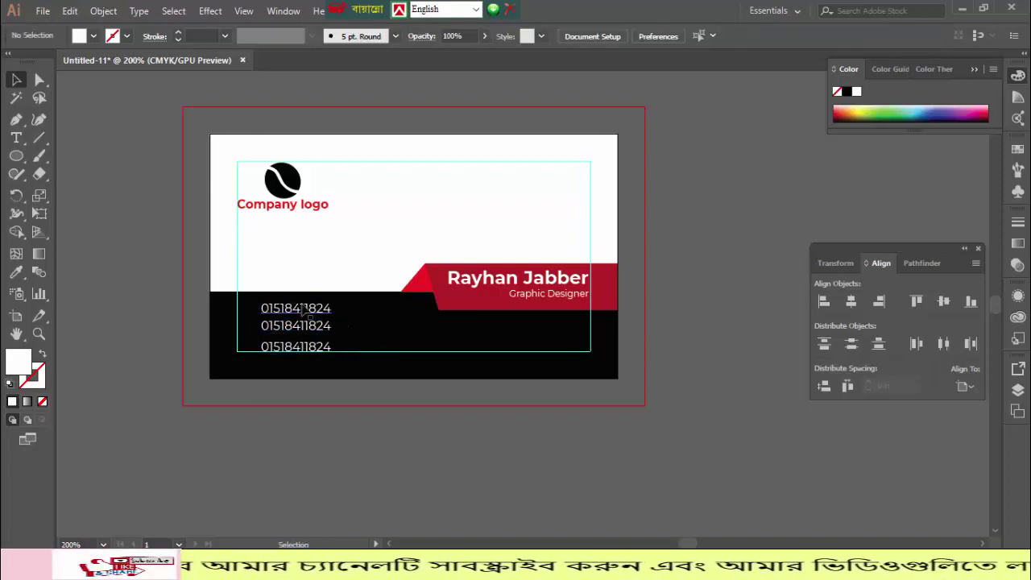
- Replace the second and third lines with an e-mail address and the city and country
key("t")
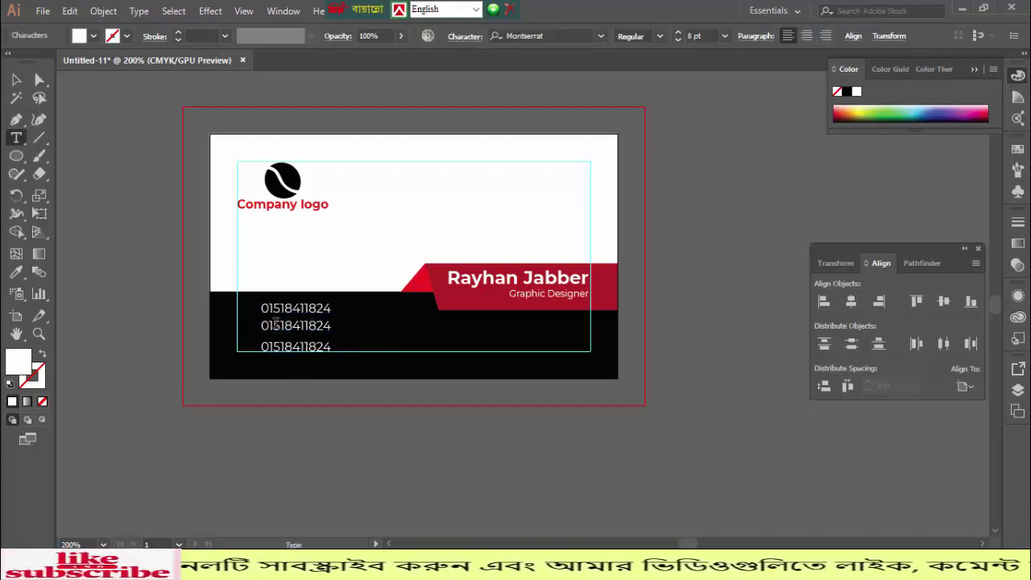
left_click_drag(262, 325, 339, 321)
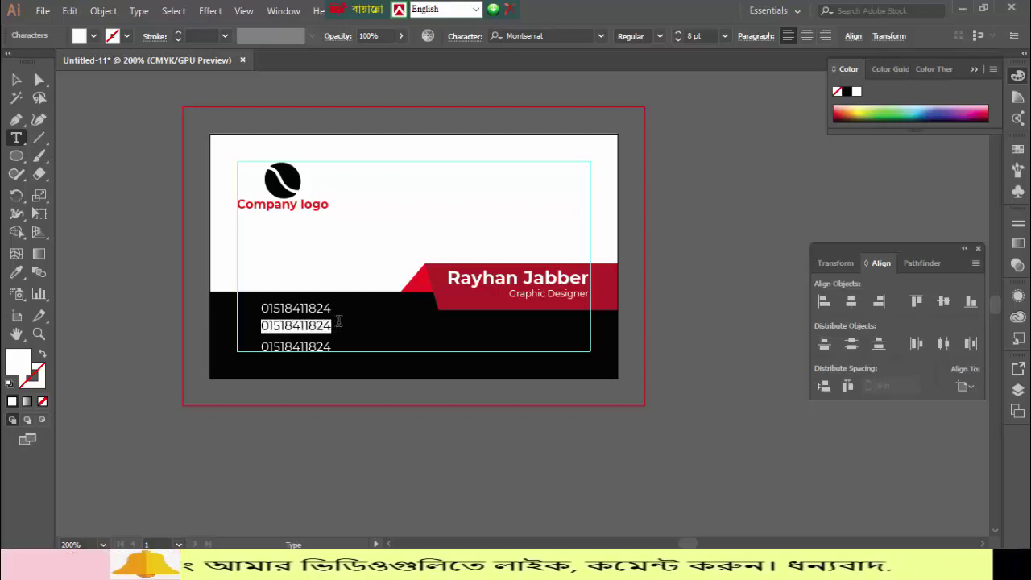
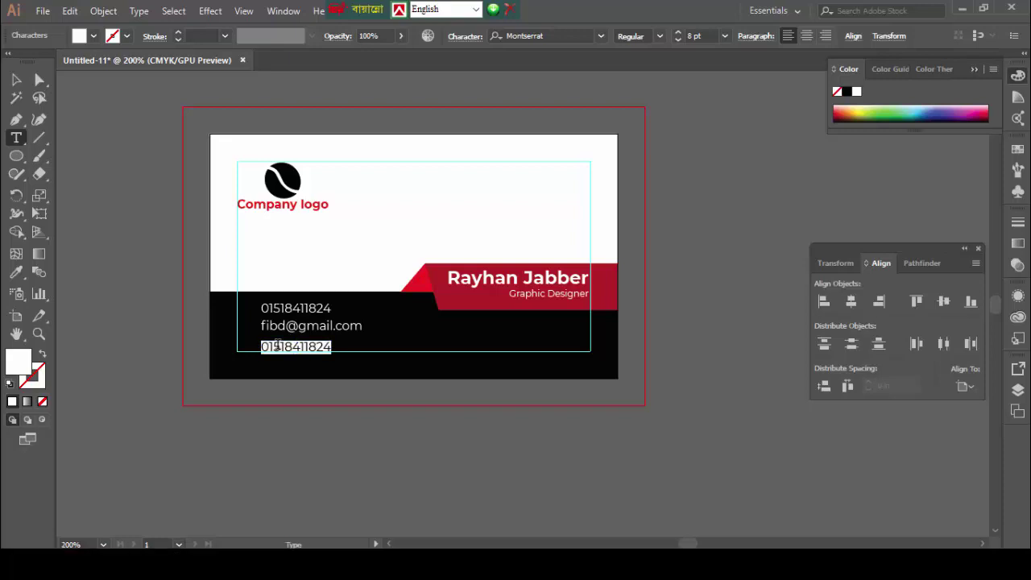
type("Dhaka")
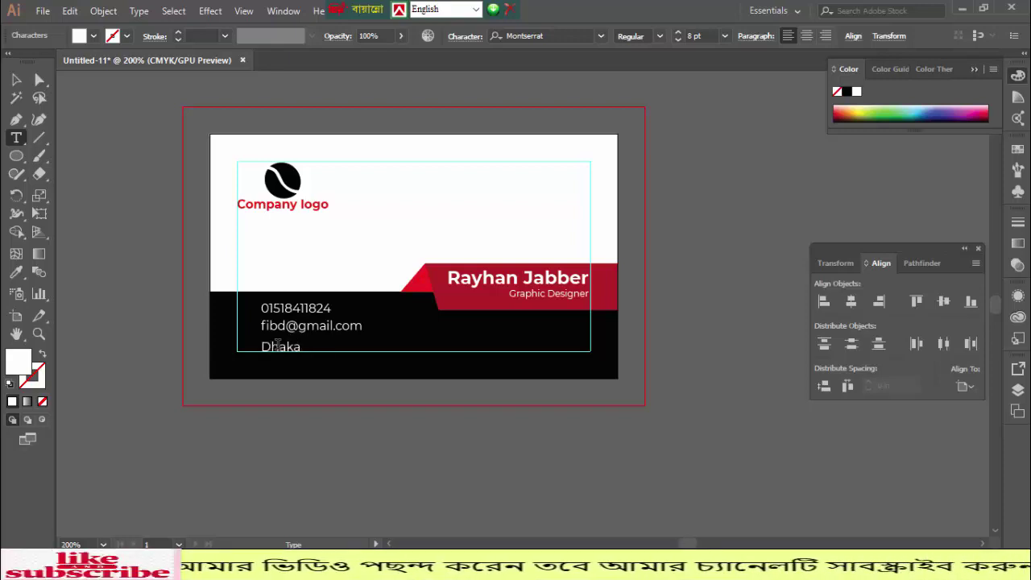
type(".Ba")
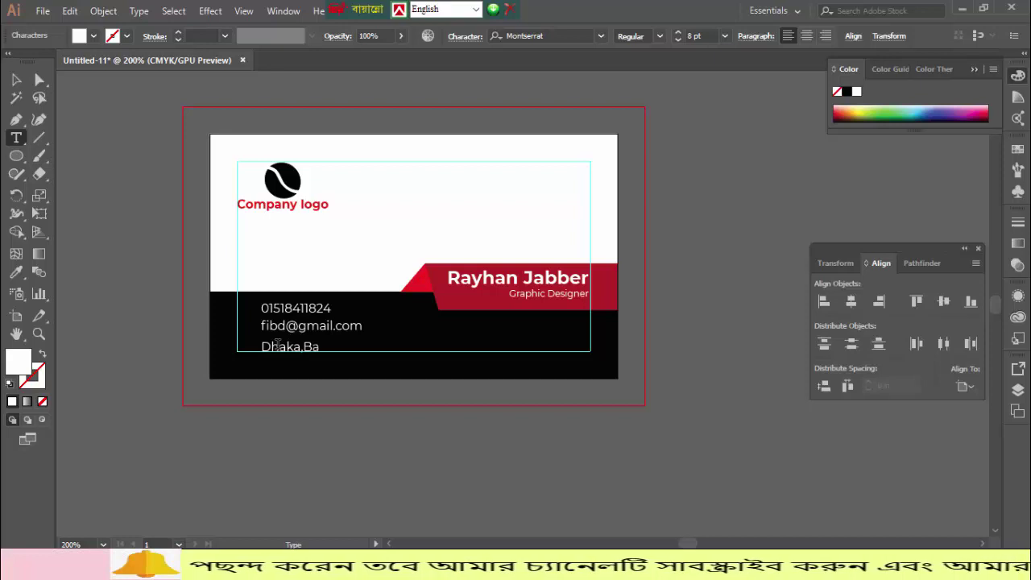
type("nglade")
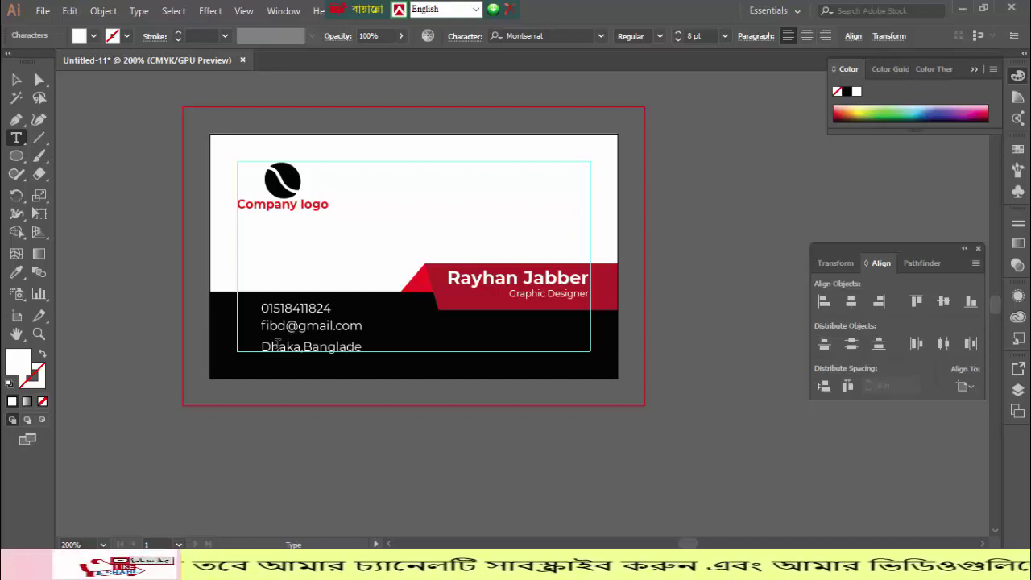
type("sh")
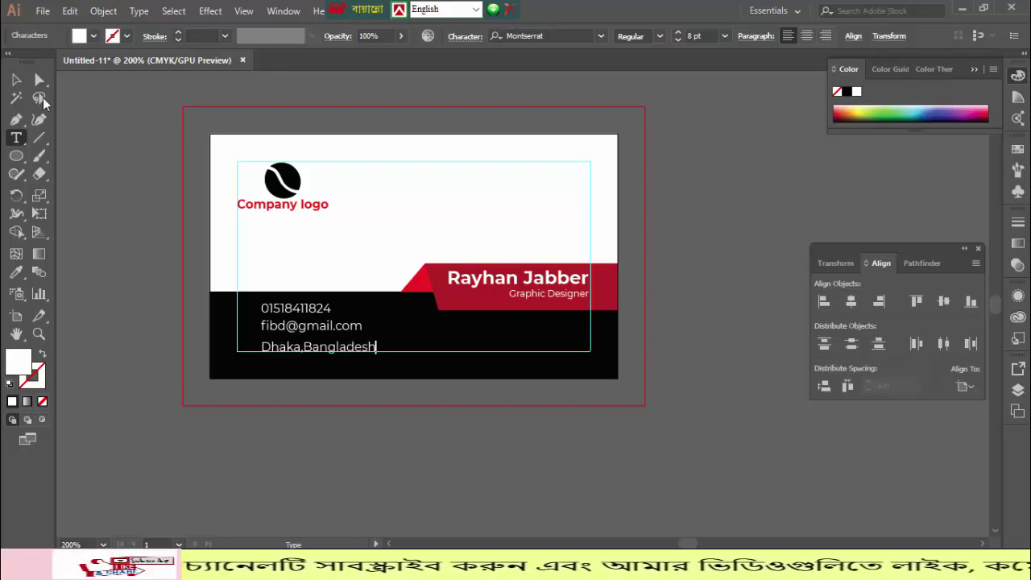
left_click(17, 80)
left_click(114, 206)
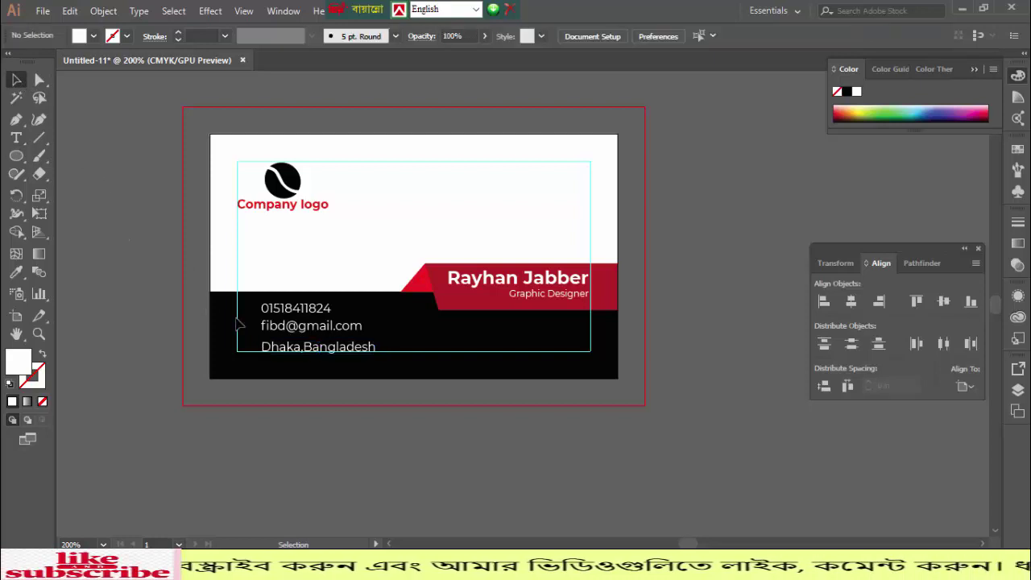
- Move the address line to the black band's right end and readjust the phone and email lines
left_click_drag(286, 351, 484, 352)
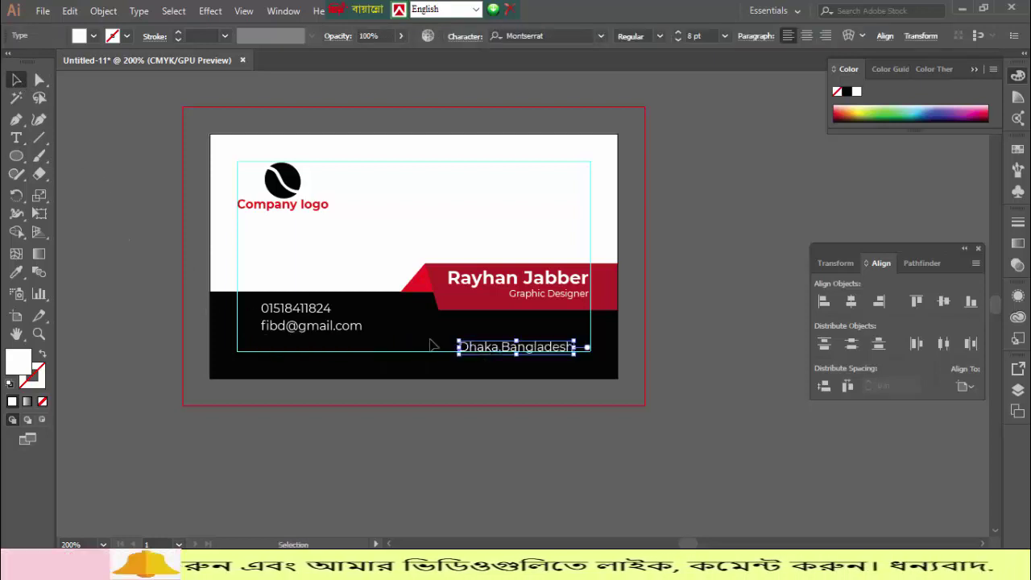
left_click(300, 322)
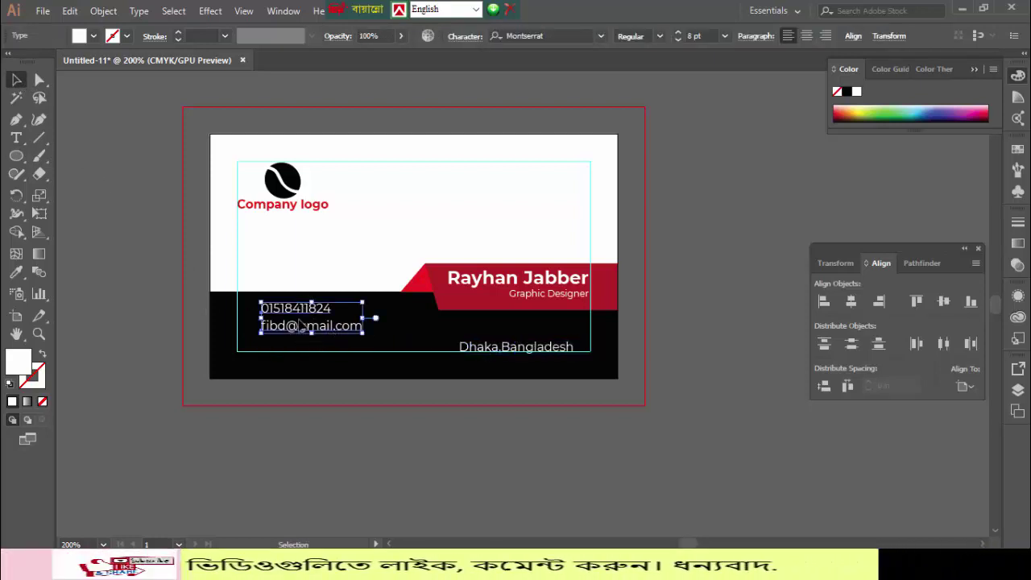
key("shift+Down")
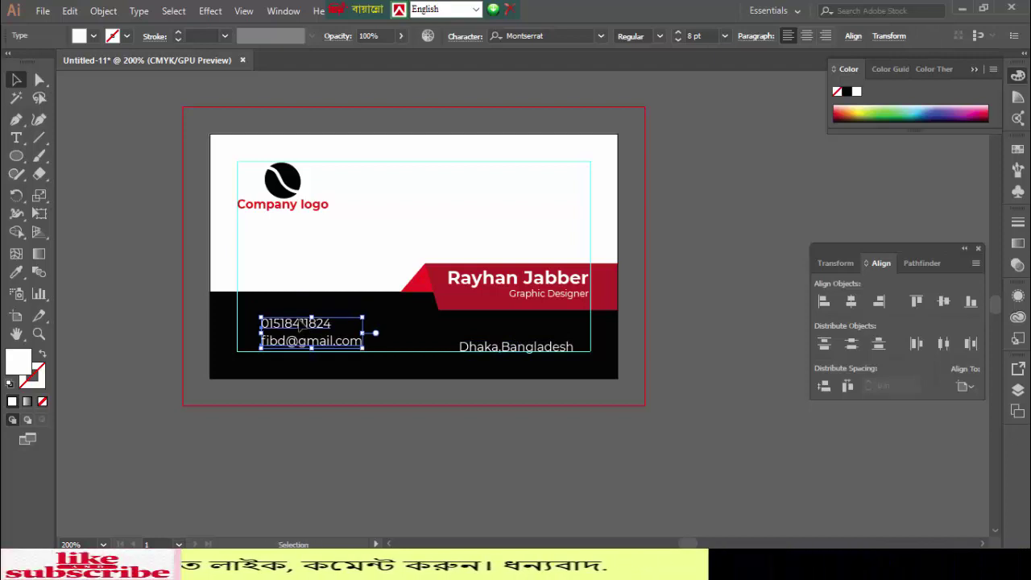
left_click(155, 287)
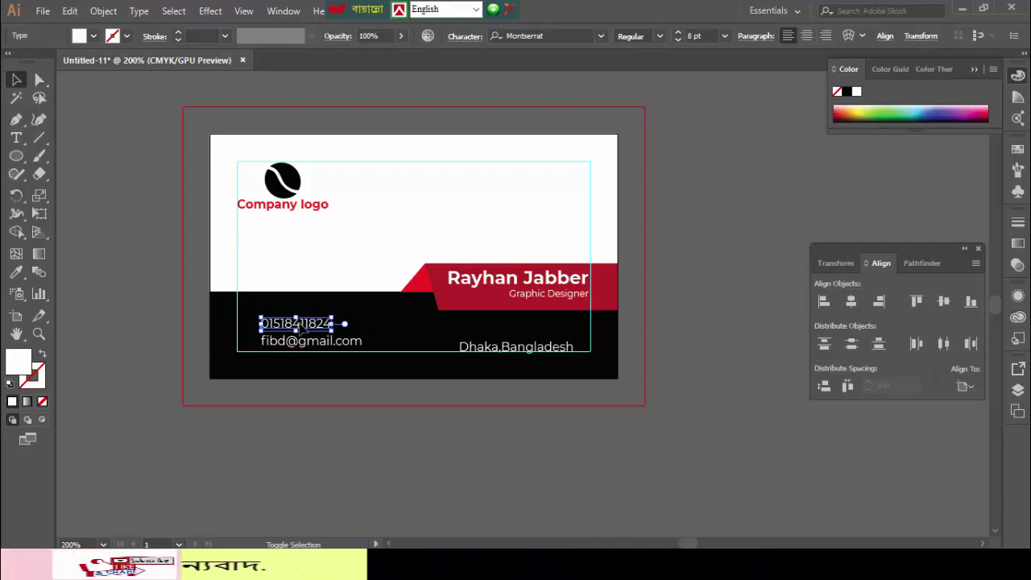
key("shift+Up")
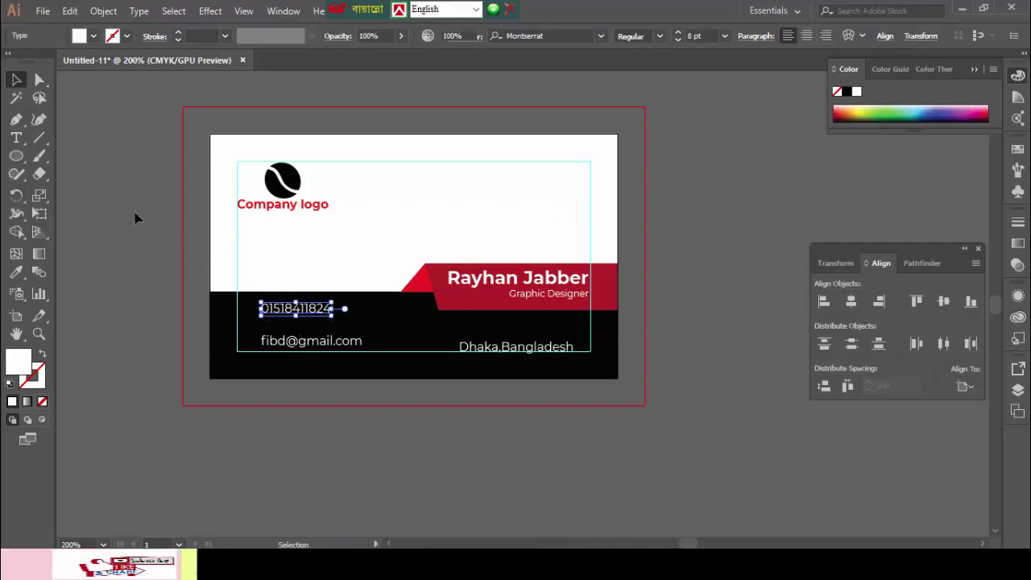
left_click(543, 380)
- Nudge the address line until it sits level with the email line
left_click(511, 351)
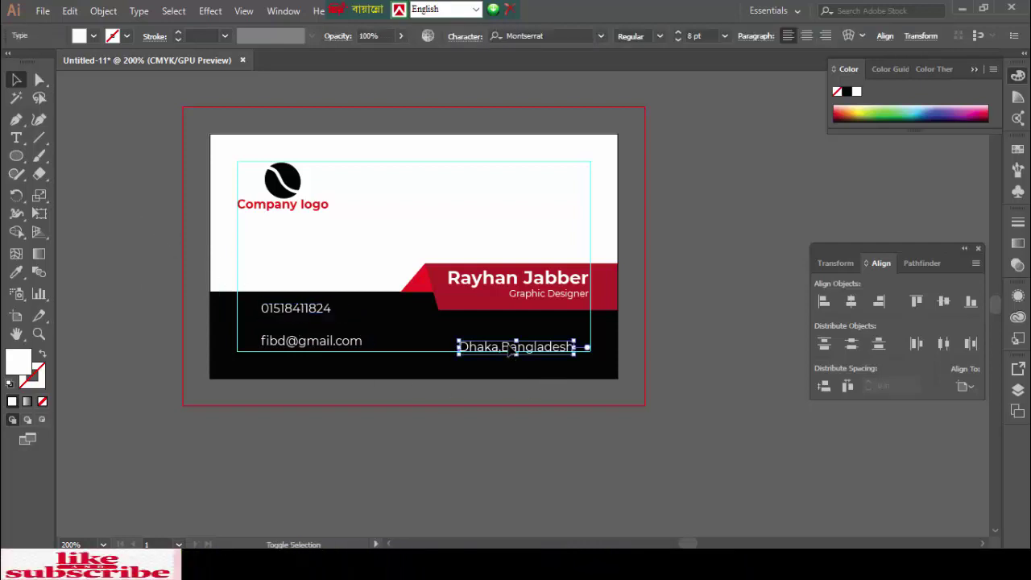
key("shift+Up")
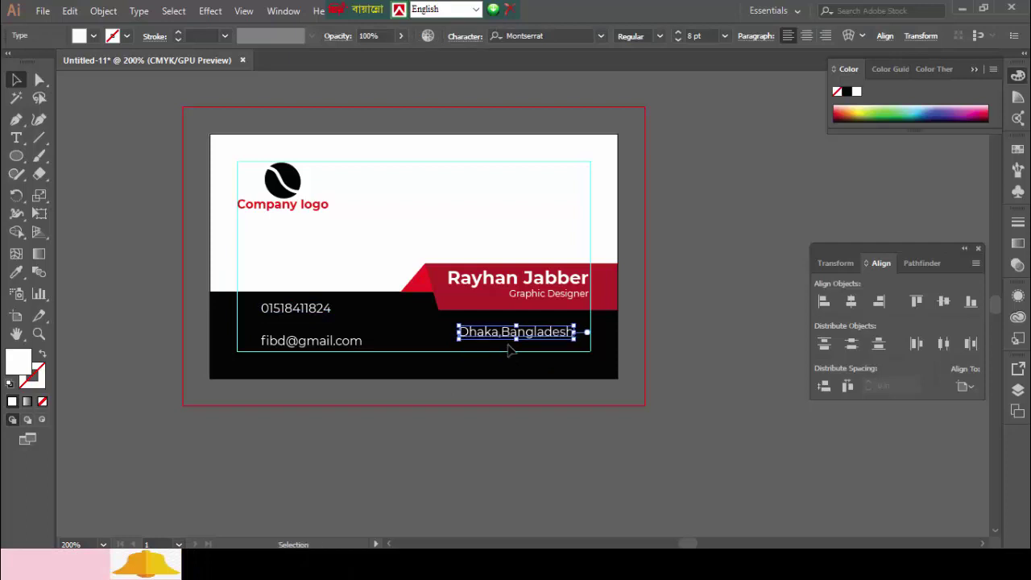
key("Down")
key("Down")
key("Down")
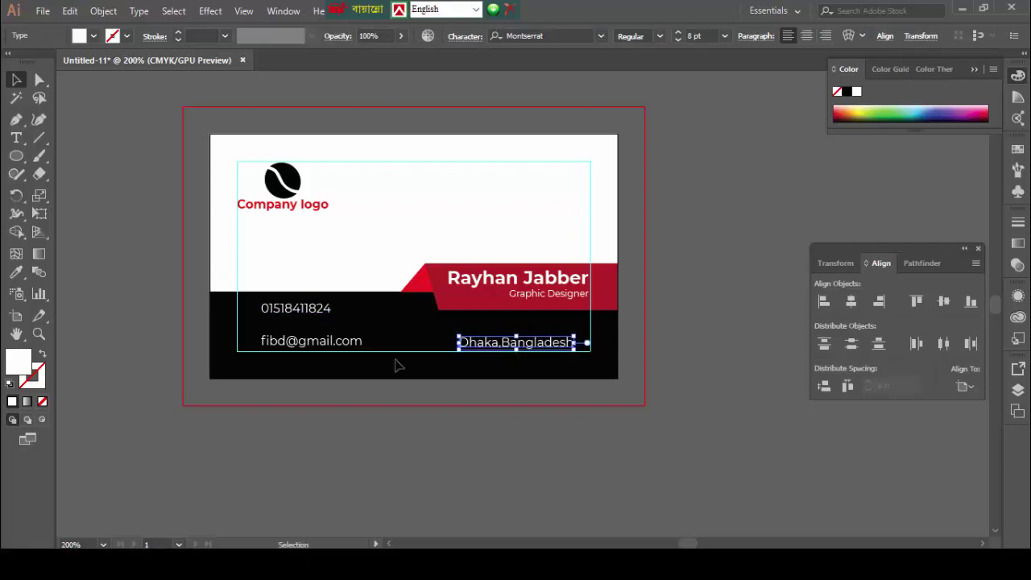
left_click(136, 242)
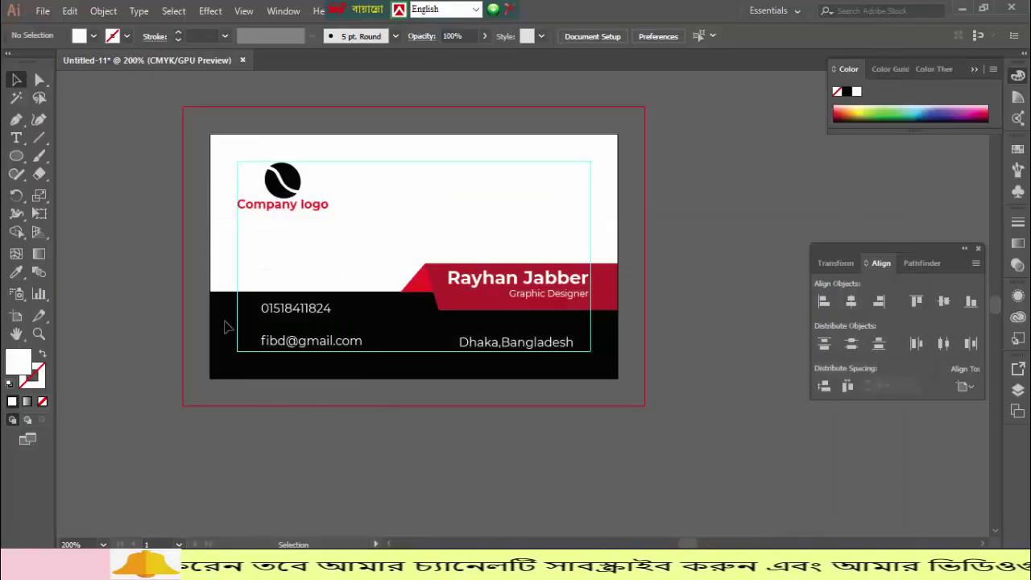
- Place the globe, email, pin and phone-call icon files from the Downloads folder
left_click(42, 10)
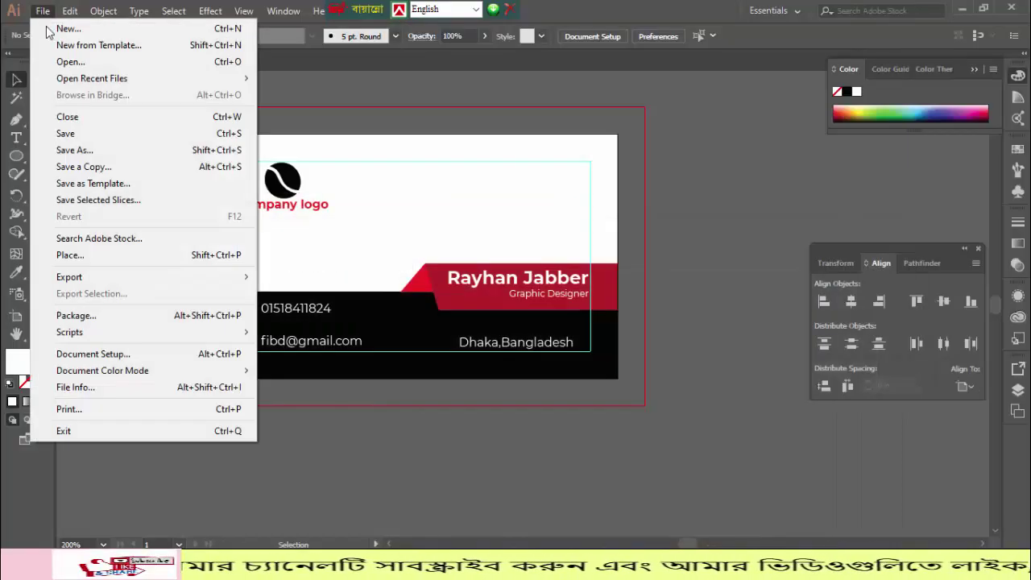
left_click(74, 255)
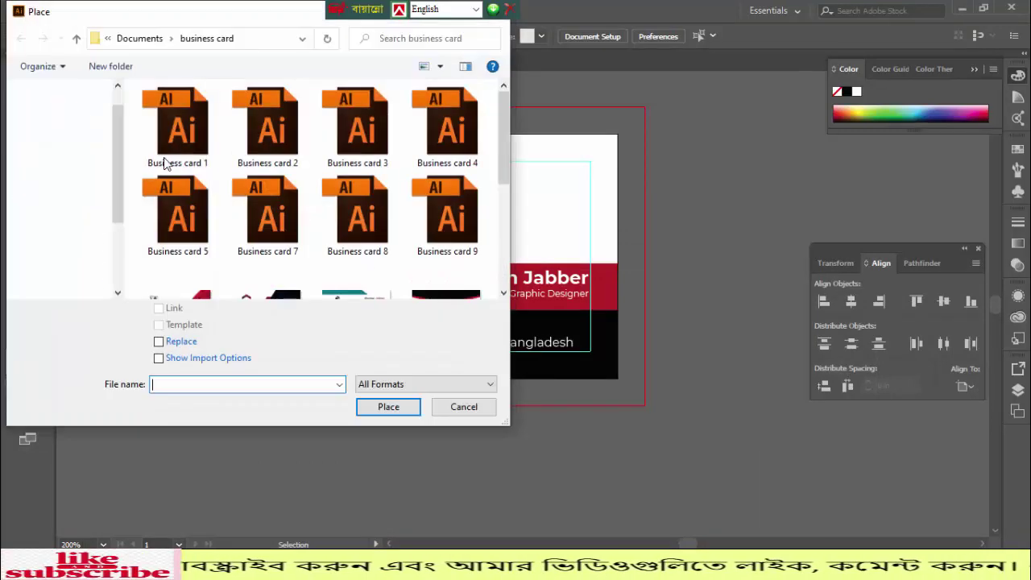
left_click(66, 167)
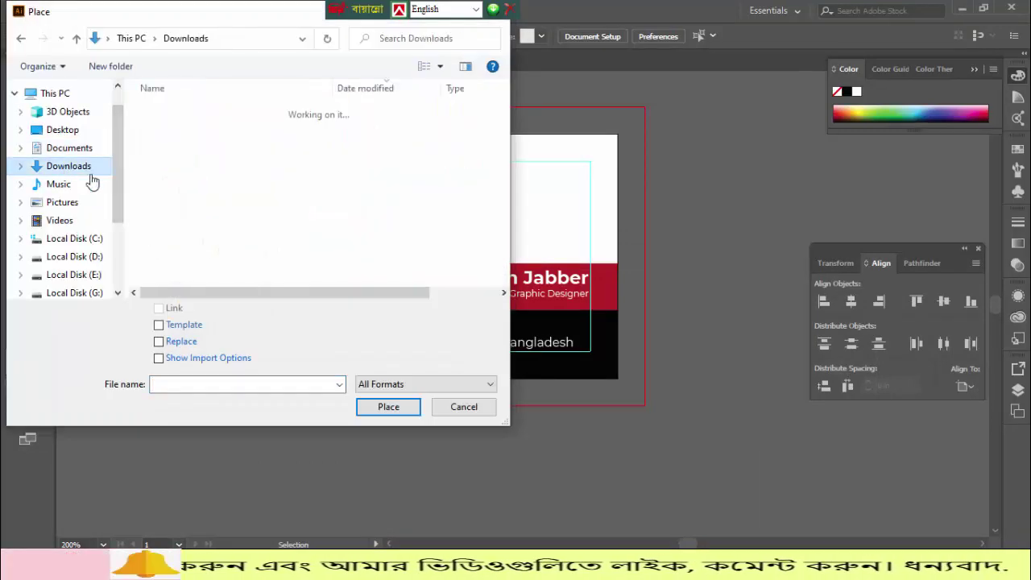
left_click_drag(139, 126, 174, 185)
left_click(370, 411)
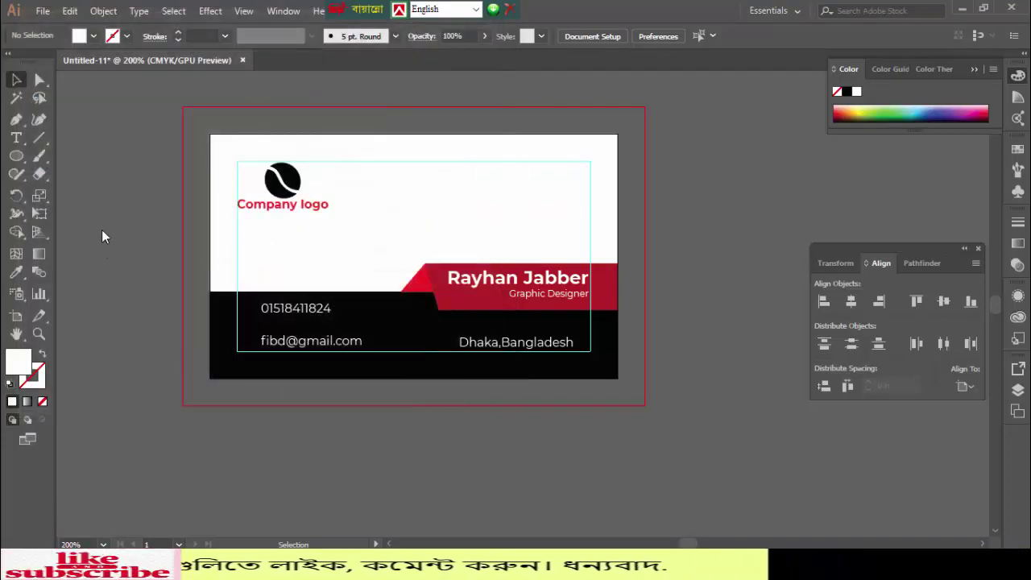
- Drop the four icons on the pasteboard left of the card
left_click_drag(96, 169, 154, 305)
left_click(127, 390)
left_click(99, 321)
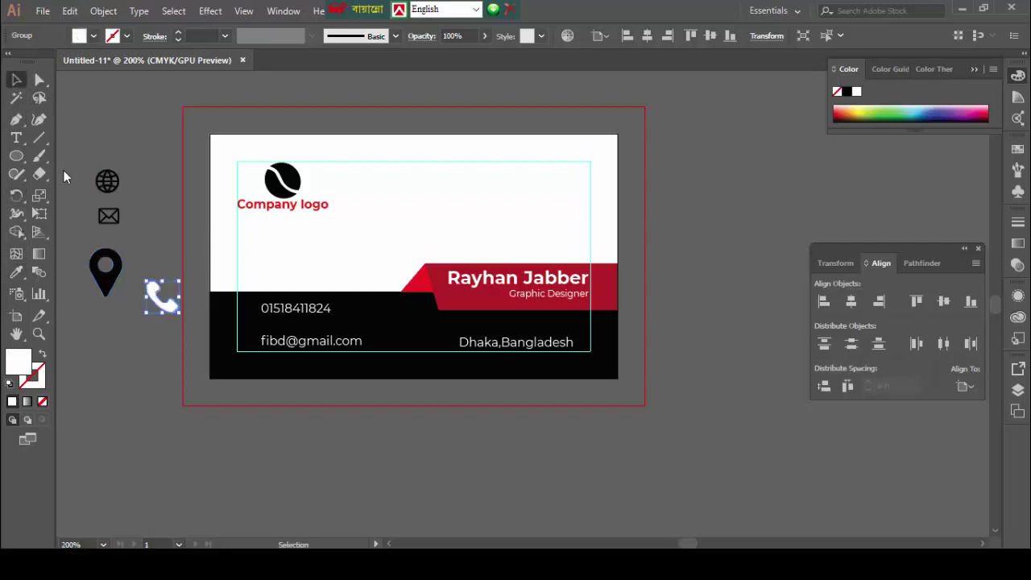
- Fill the globe, envelope and pin icons white by eyedropping the card's white area
left_click(164, 320)
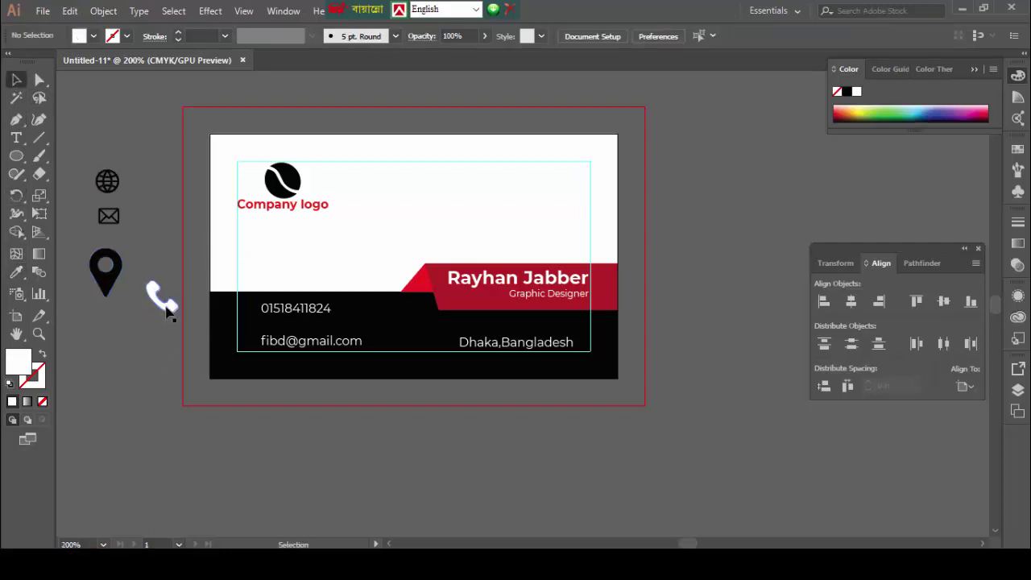
left_click_drag(126, 367, 2, 294)
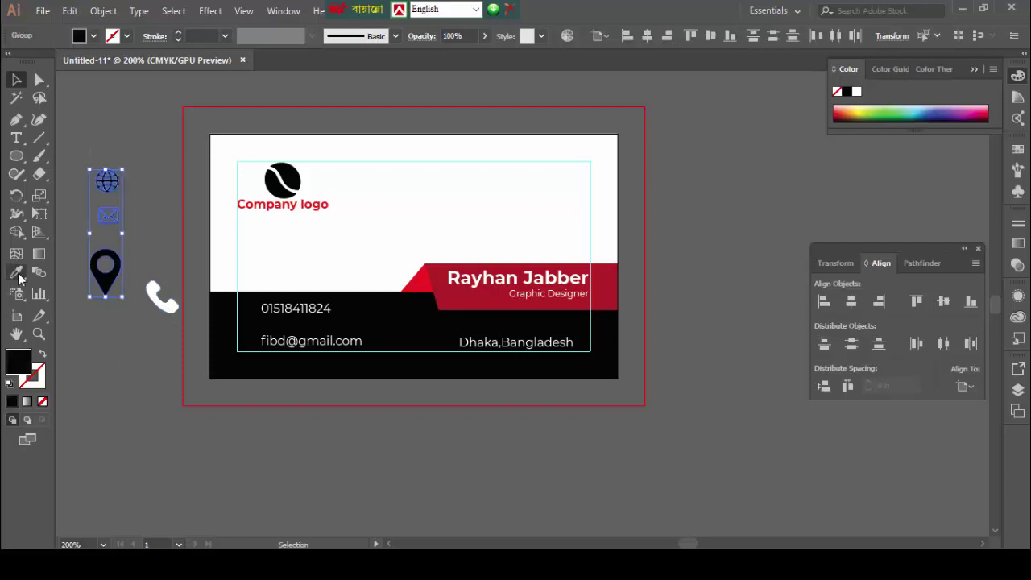
left_click(345, 244)
key("v")
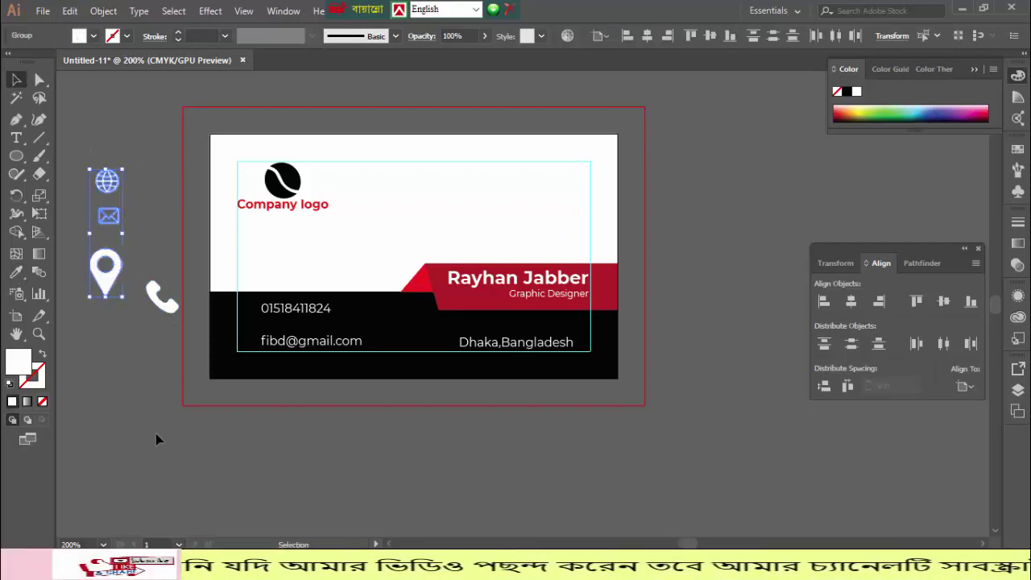
left_click(129, 350)
- Move the phone icon beside the phone number and the envelope, slightly shrunk, beside the email
left_click_drag(162, 313, 253, 318)
left_click(155, 320)
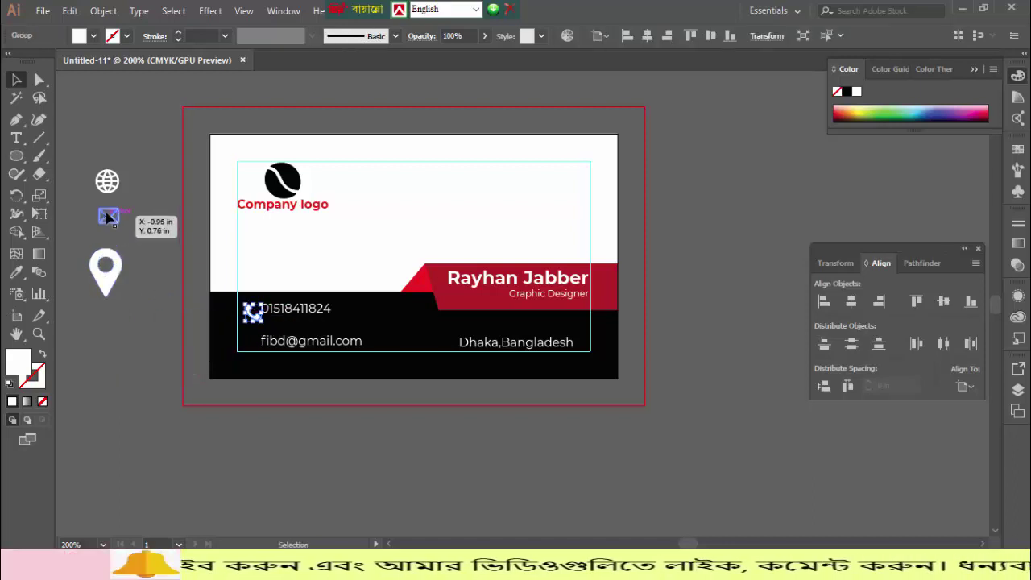
left_click_drag(109, 215, 253, 342)
left_click(205, 359, "shift")
left_click(197, 368)
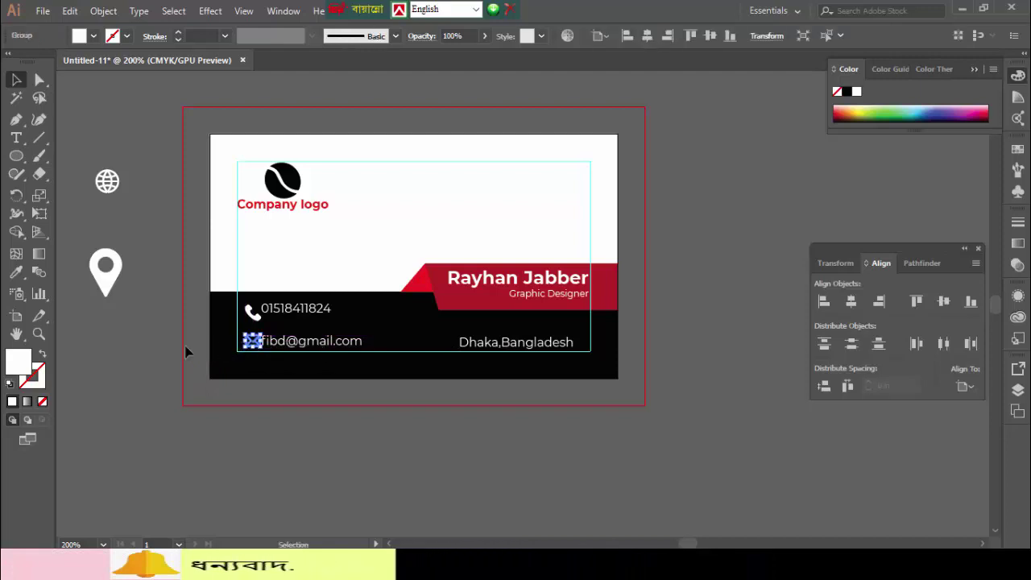
- Move the location pin icon beside the address line
left_click(114, 275)
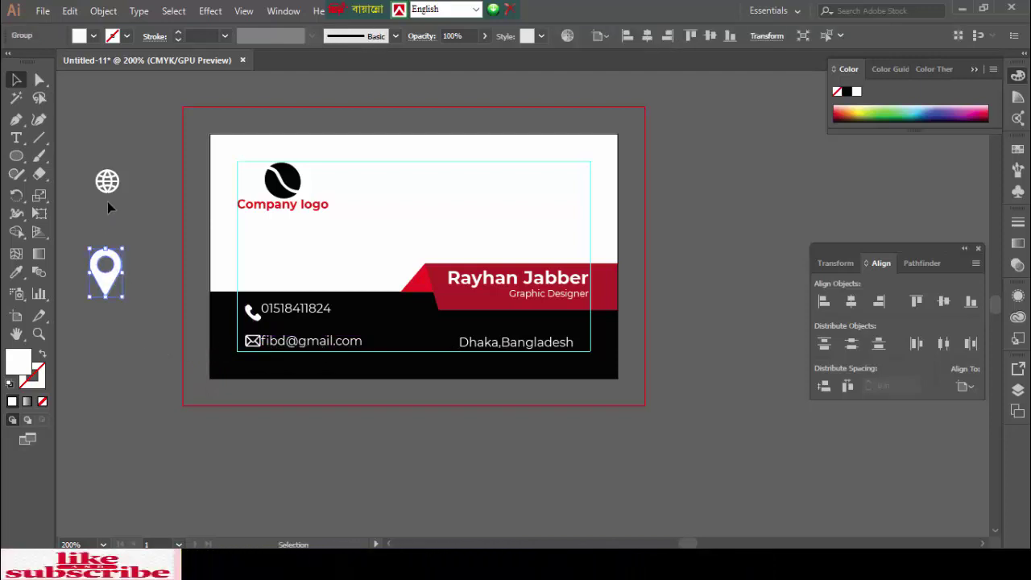
left_click_drag(107, 290, 454, 349)
left_click(362, 397)
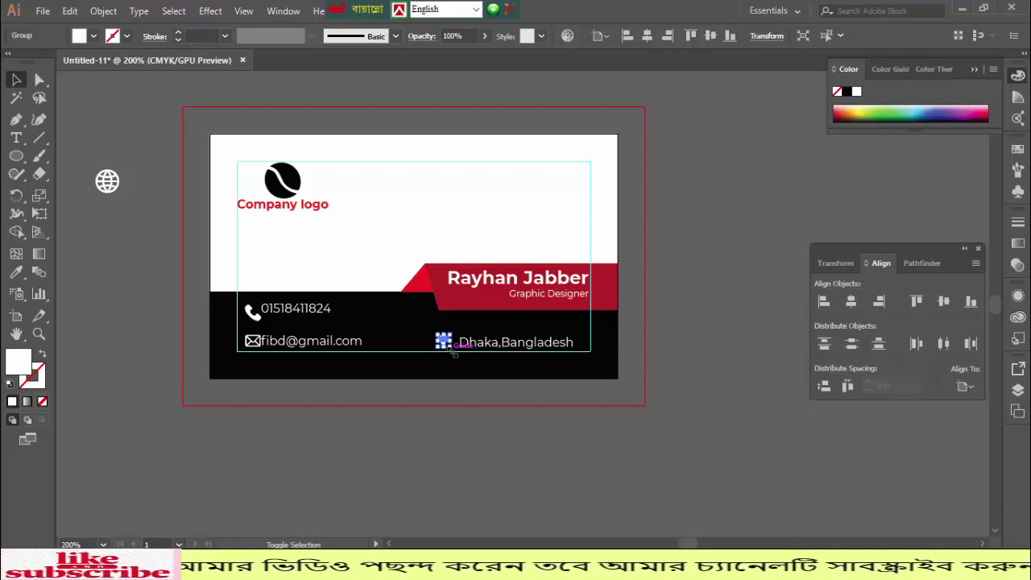
left_click(405, 422)
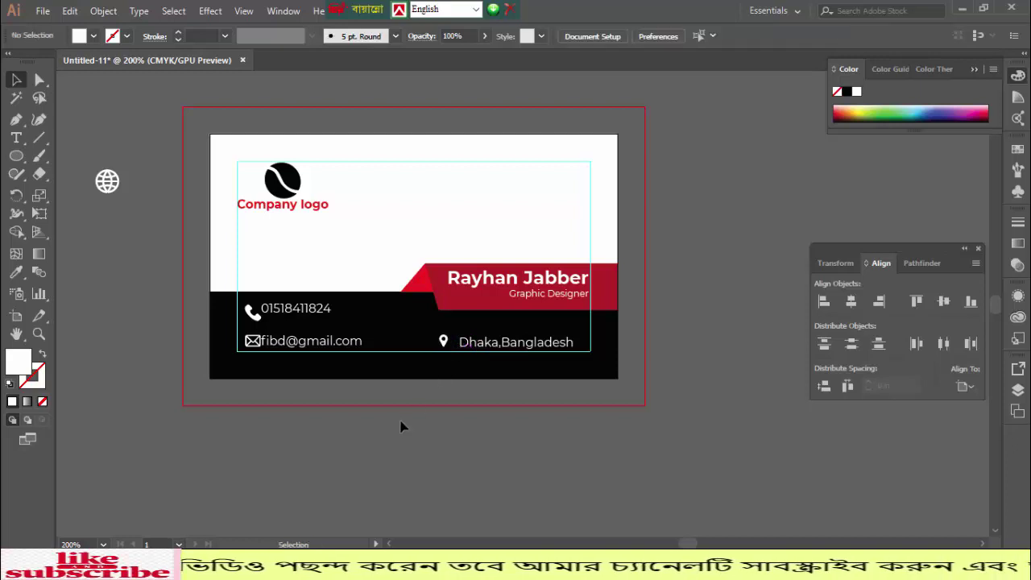
left_click(251, 342)
- Zoom in and shrink the envelope and phone icons to the text height
key("ctrl+equal")
key("ctrl+equal")
key("ctrl+equal")
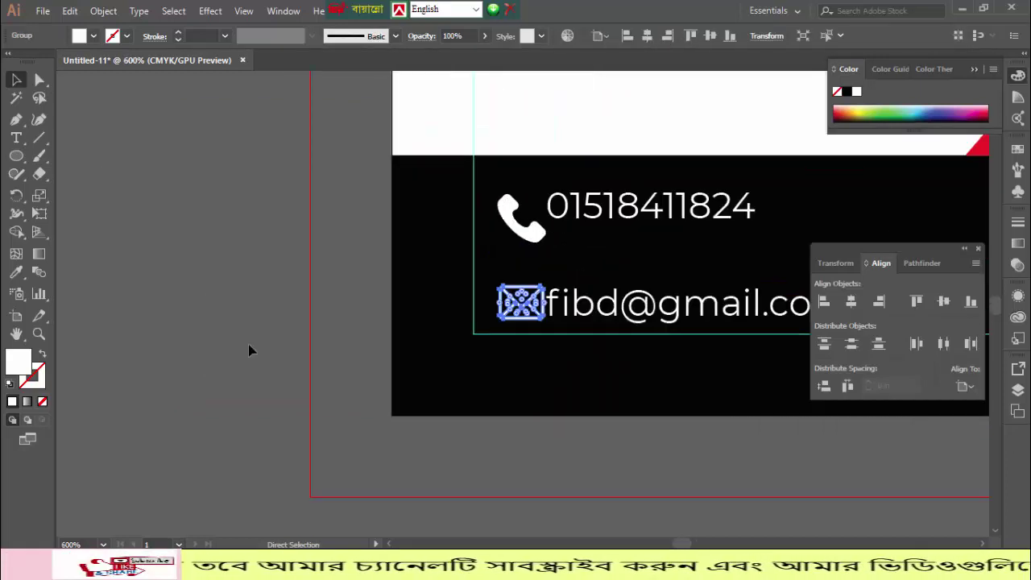
key("ctrl+equal")
key("ctrl+equal")
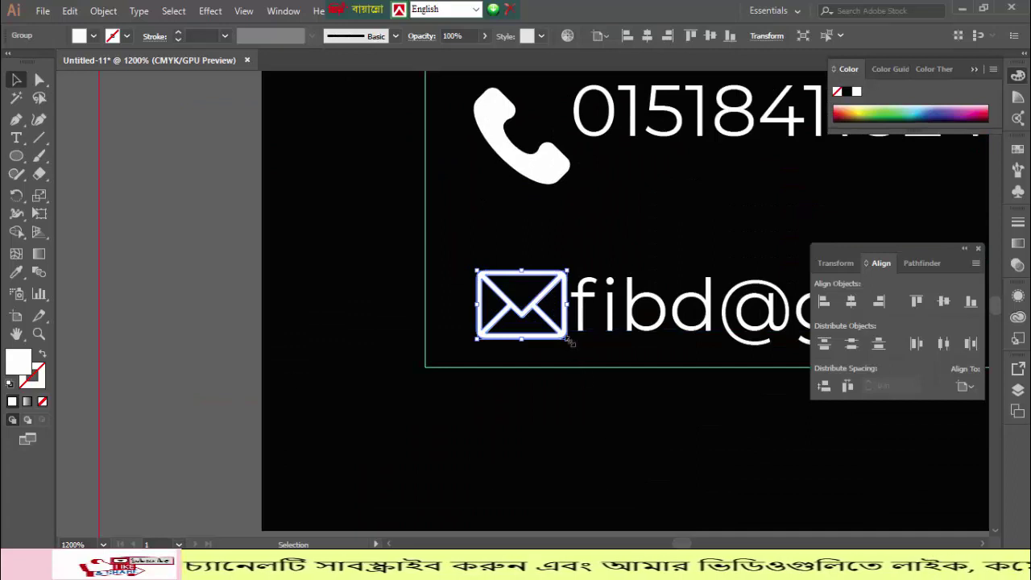
left_click_drag(567, 339, 554, 329)
left_click(559, 407)
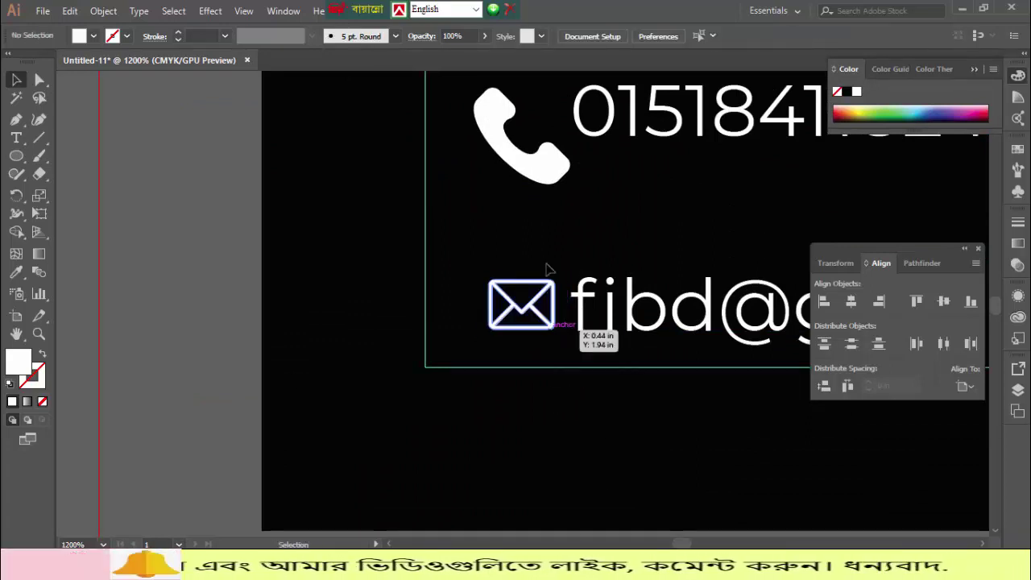
left_click(560, 169)
scroll(575, 245, "up", 2)
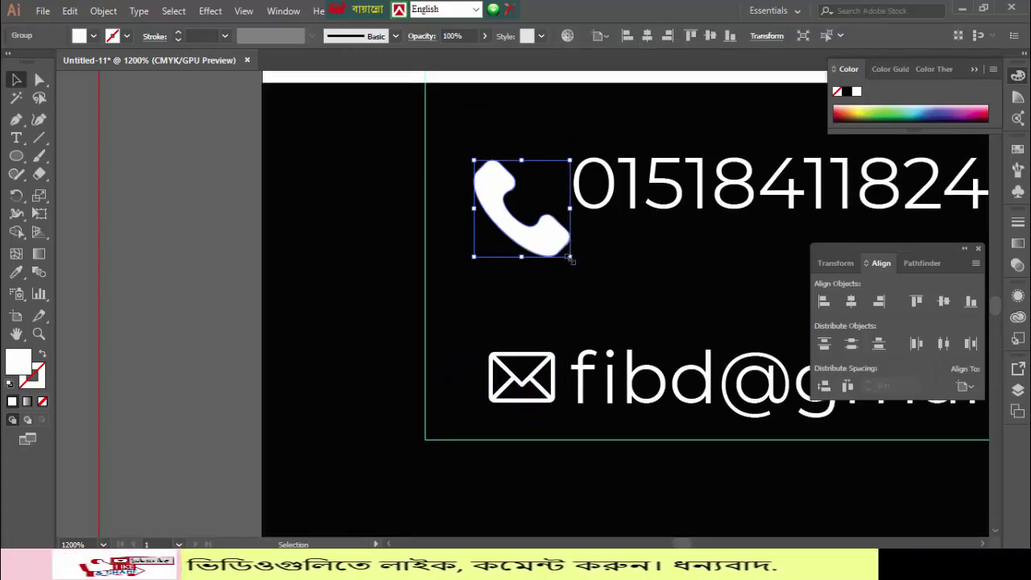
left_click_drag(571, 259, 558, 249)
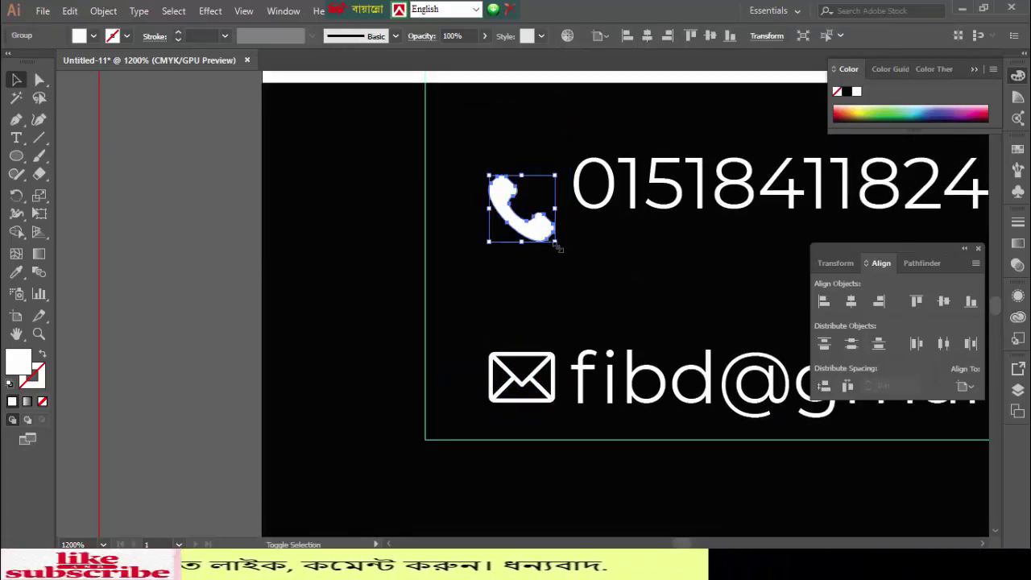
- Nudge the phone icon up level with the number and the envelope icon left to align
left_click(535, 232)
key("Up")
key("Up")
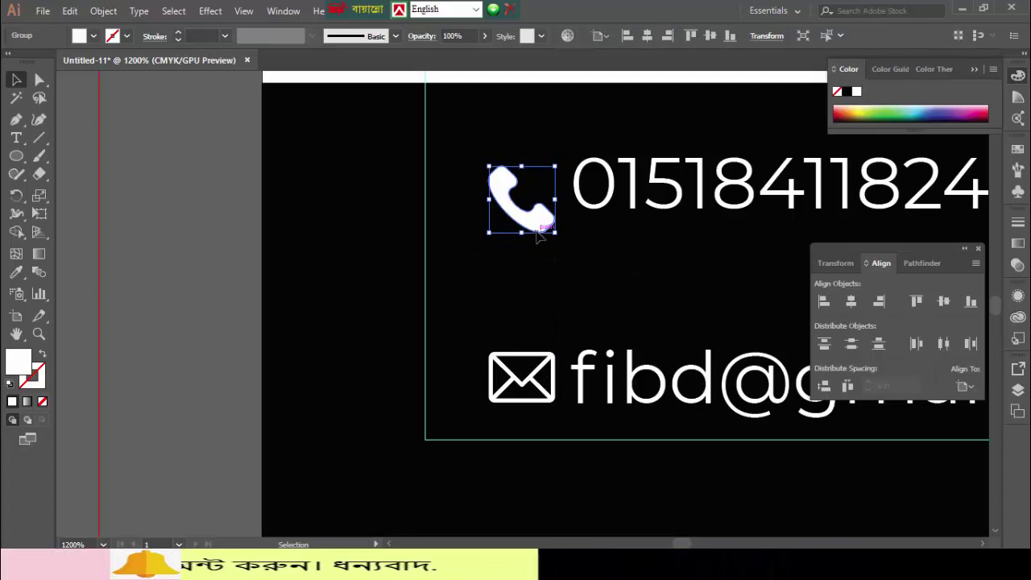
key("Up")
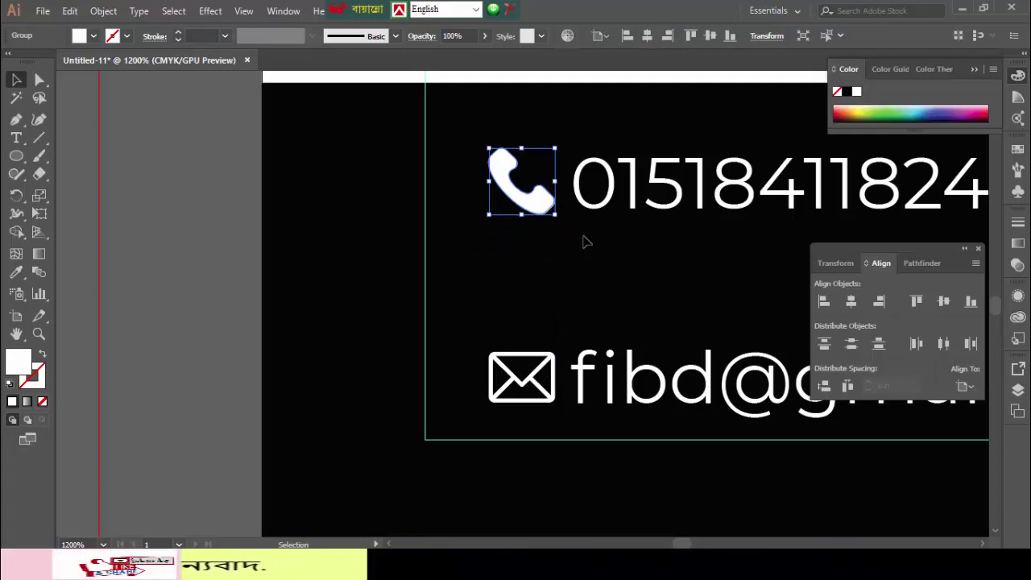
left_click(530, 405)
left_click(521, 404)
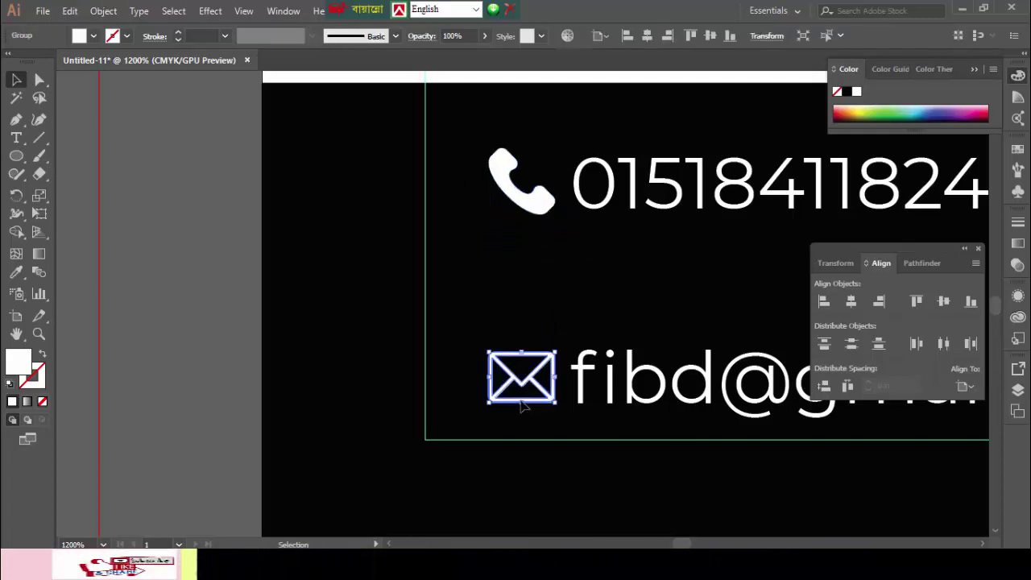
key("Left")
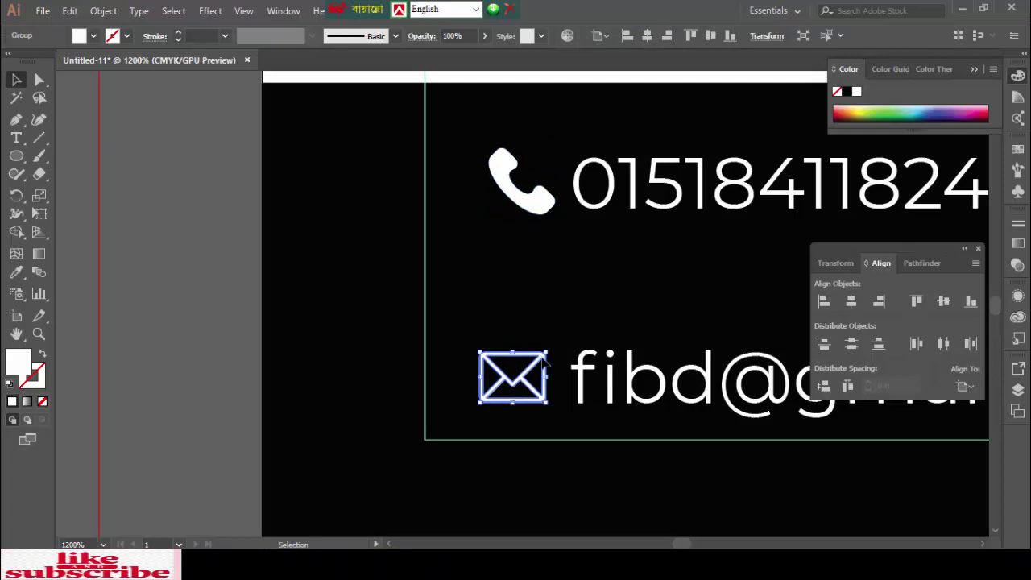
left_click(520, 202)
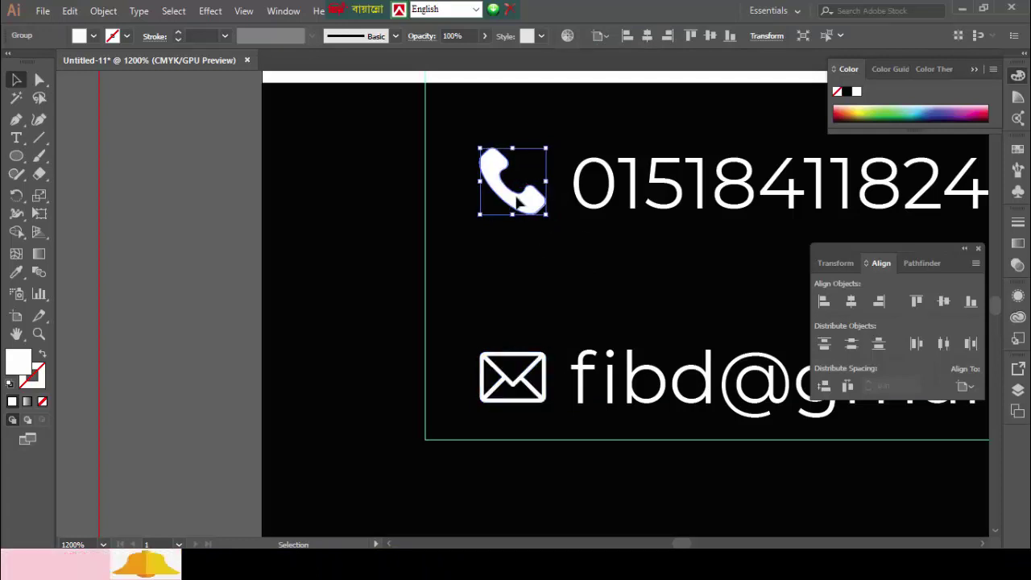
left_click(736, 252)
- Nudge the location pin down level with the address line, then zoom out
left_click_drag(737, 252, 287, 259)
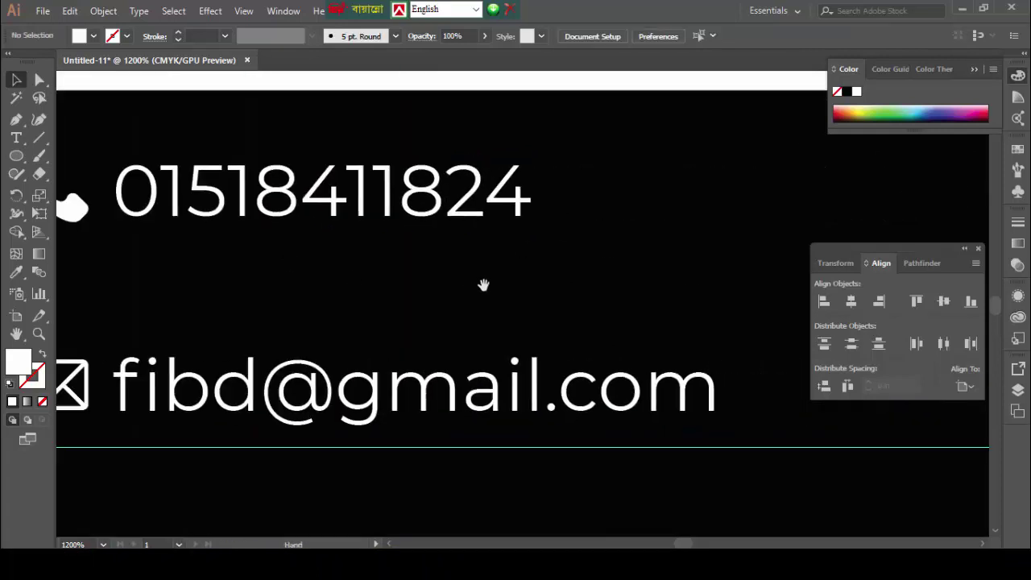
left_click_drag(805, 317, 217, 280)
left_click_drag(431, 287, 388, 293)
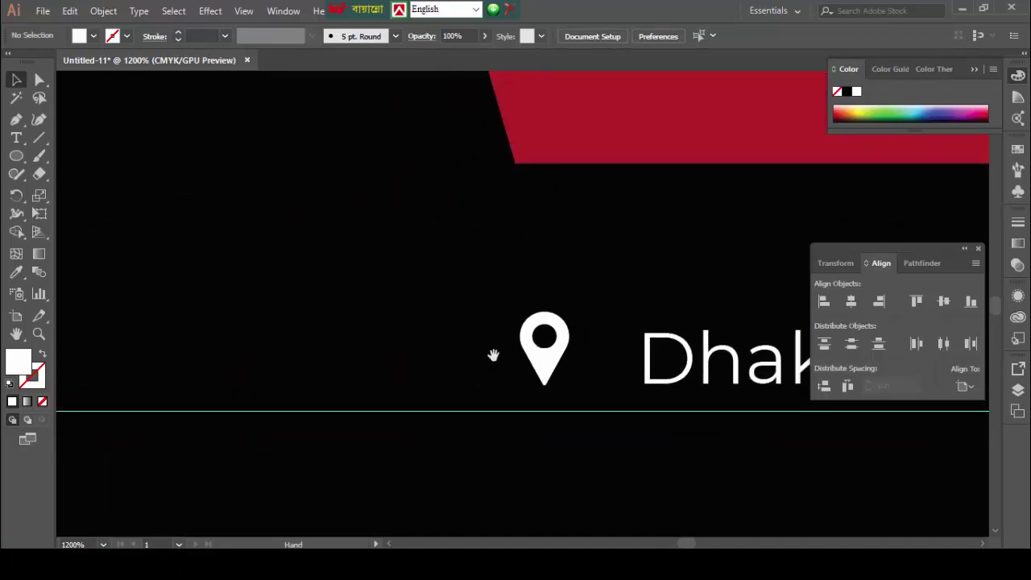
left_click(544, 369)
key("Down")
key("Down")
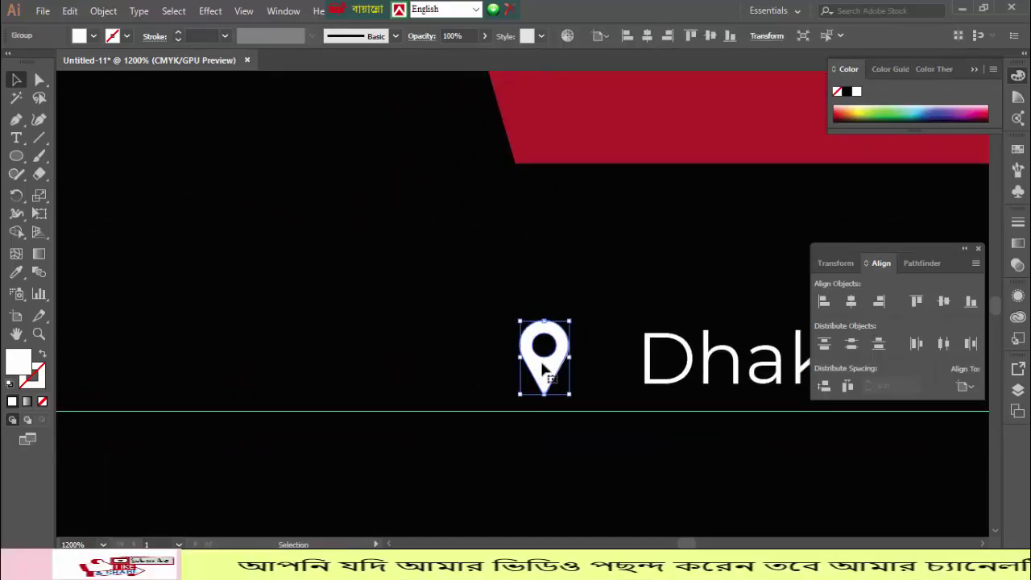
left_click(405, 284)
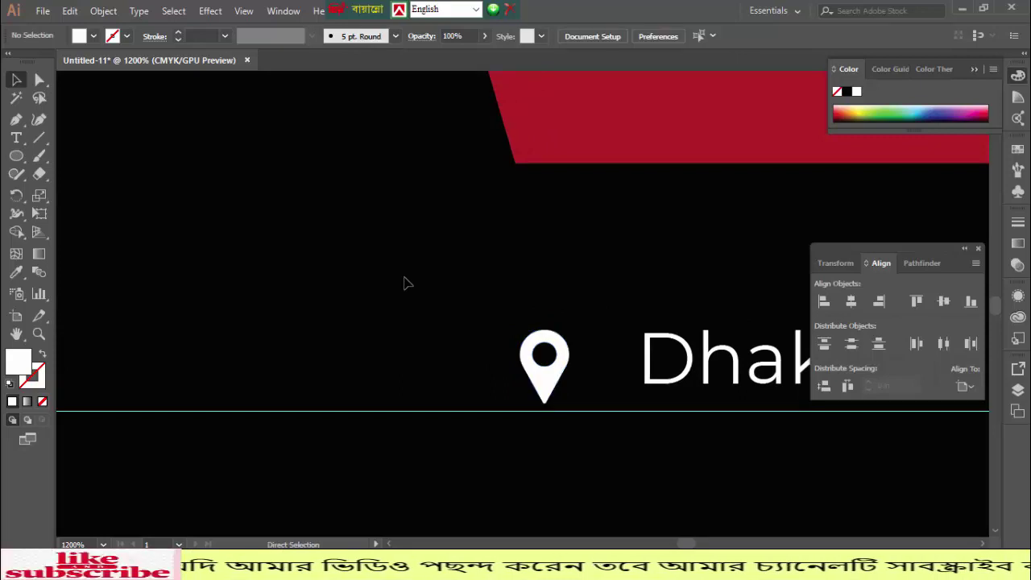
key("ctrl+minus")
key("ctrl+minus")
key("ctrl+minus")
key("ctrl+minus")
key("ctrl+minus")
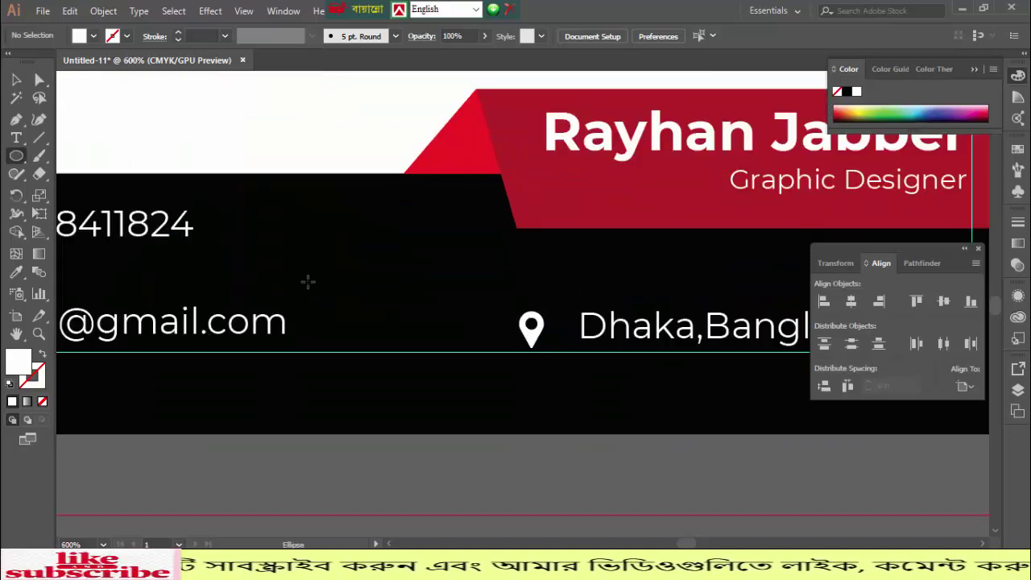
- Draw a circle filled with the card's red and send it behind the phone icon
left_click_drag(306, 281, 679, 318)
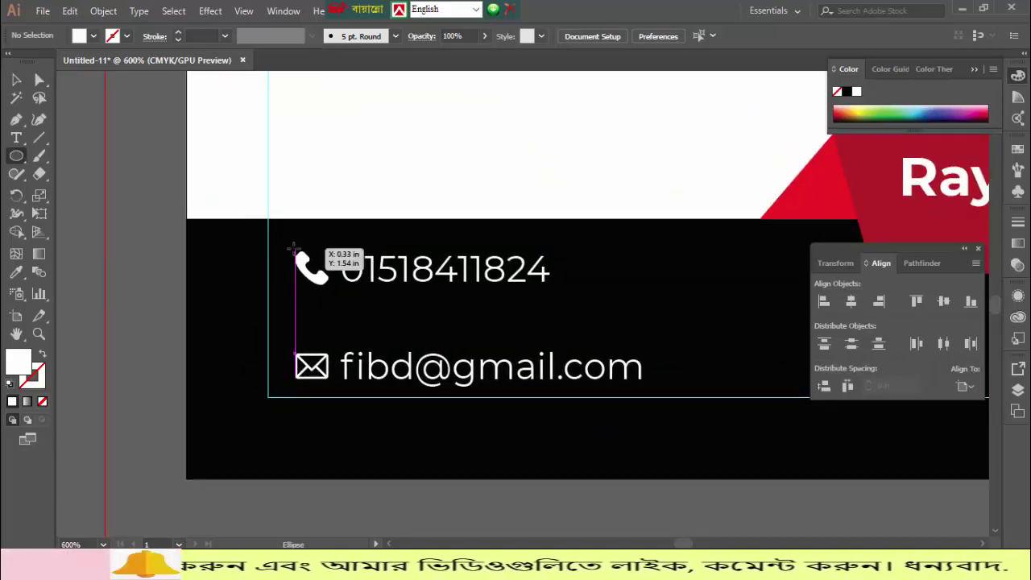
left_click_drag(293, 249, 354, 306)
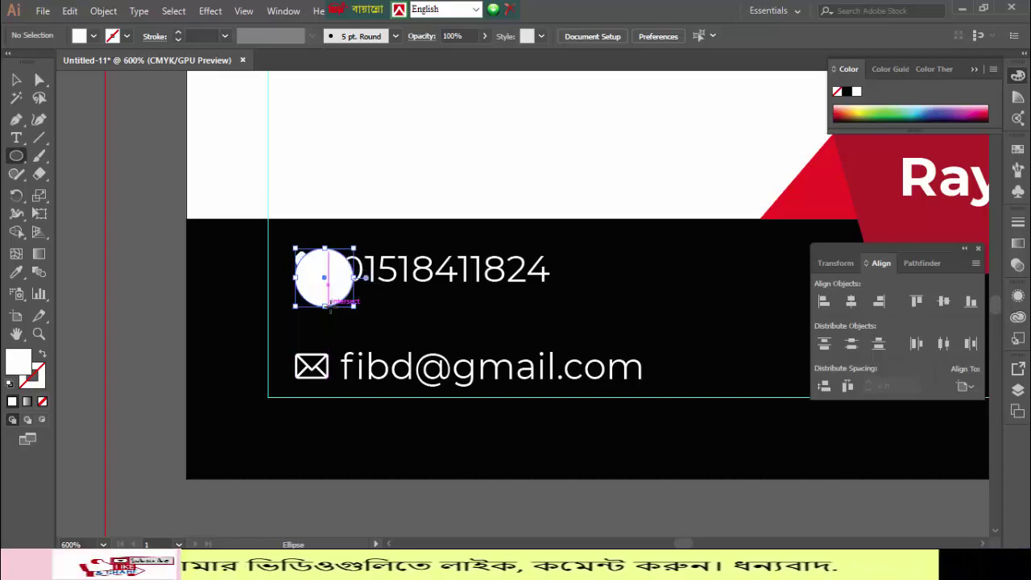
left_click(16, 272)
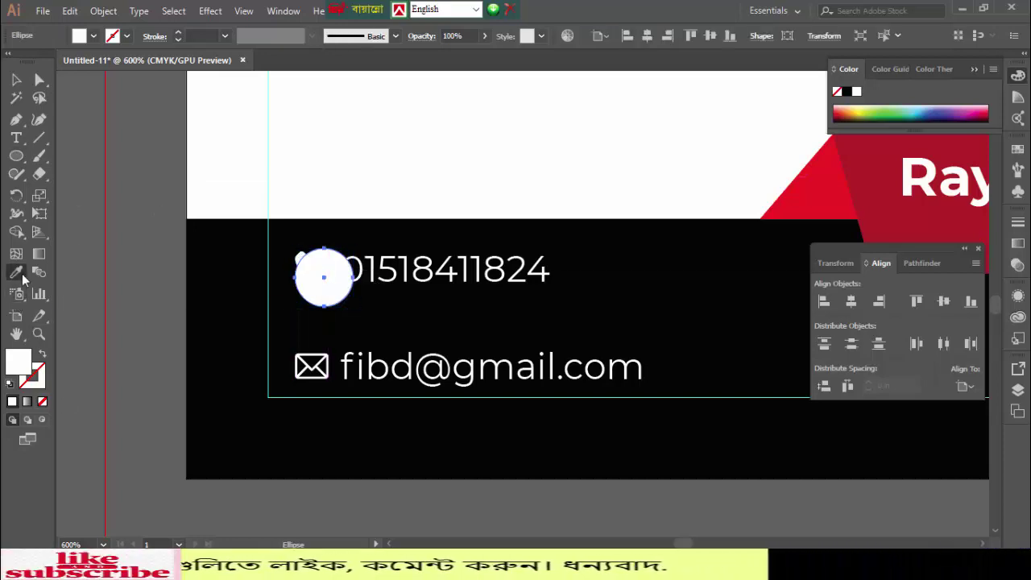
left_click(829, 182)
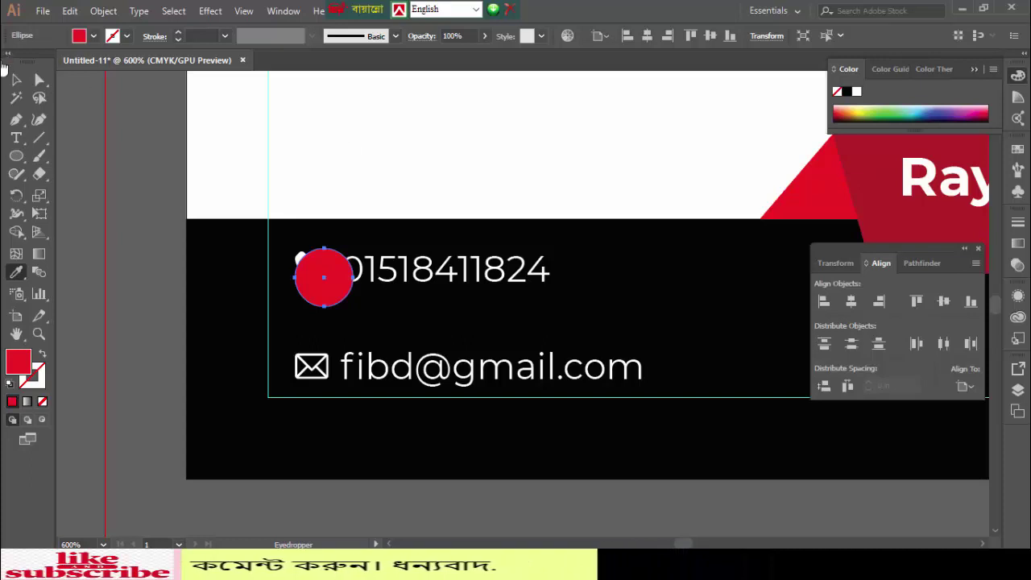
key("v")
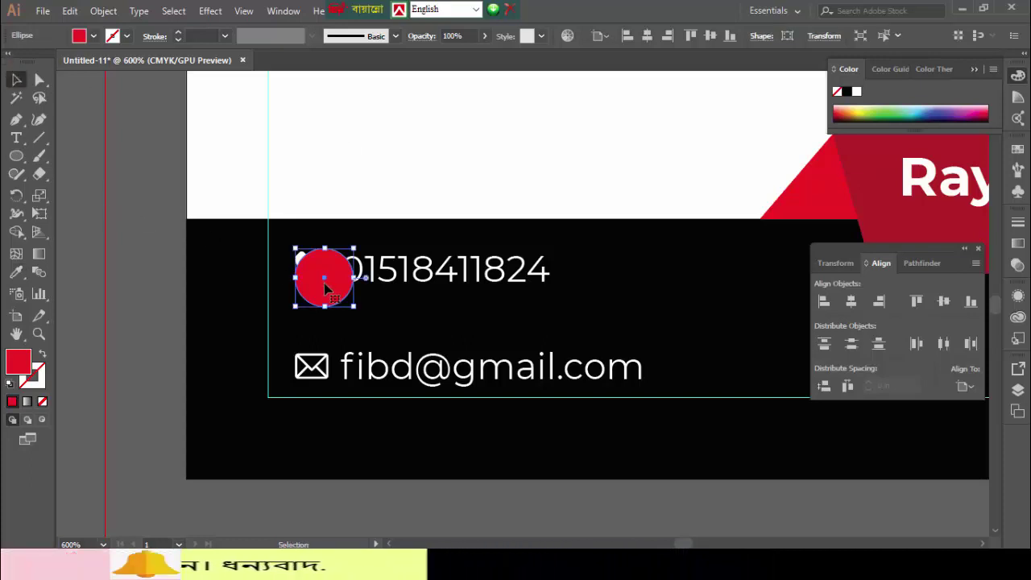
left_click_drag(325, 288, 313, 280)
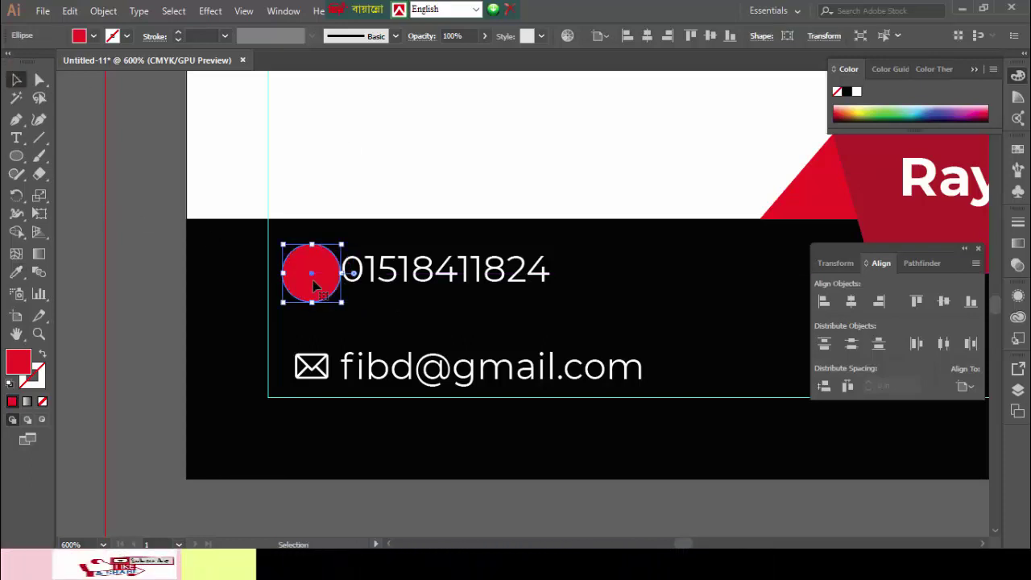
key("ctrl+bracketleft")
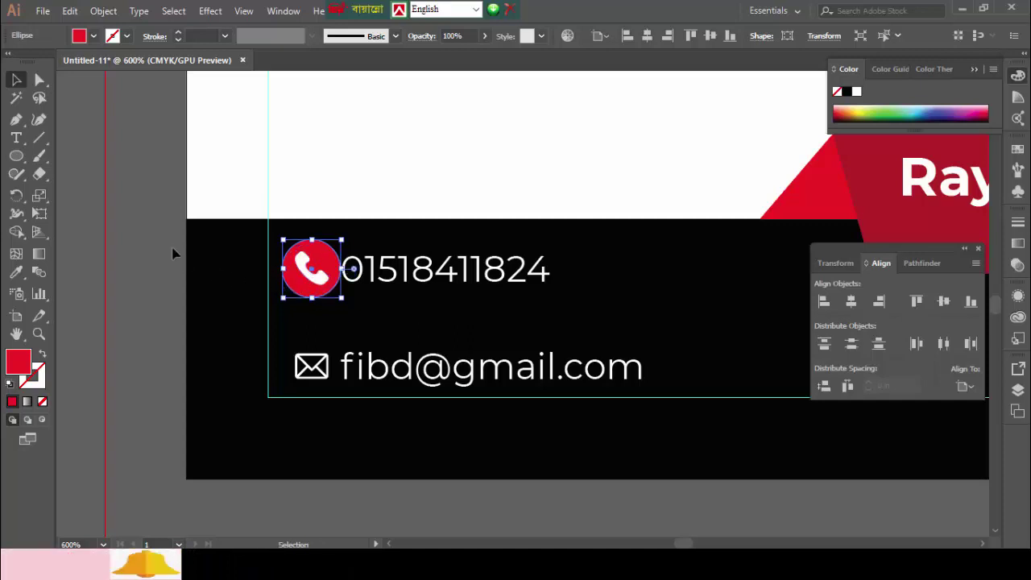
left_click(247, 313)
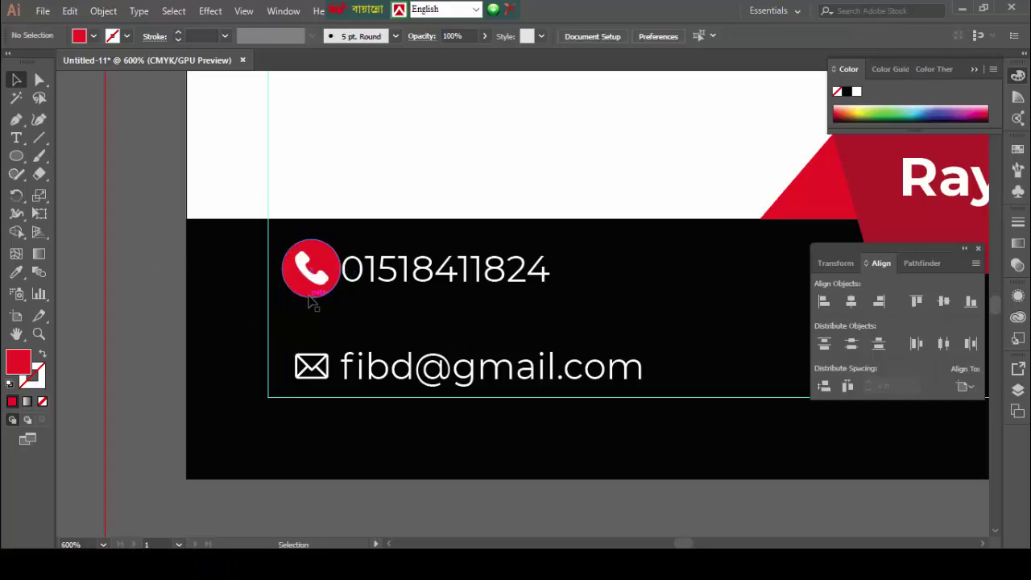
- Copy the red circle down and send it behind the envelope icon
left_click_drag(313, 300, 313, 397)
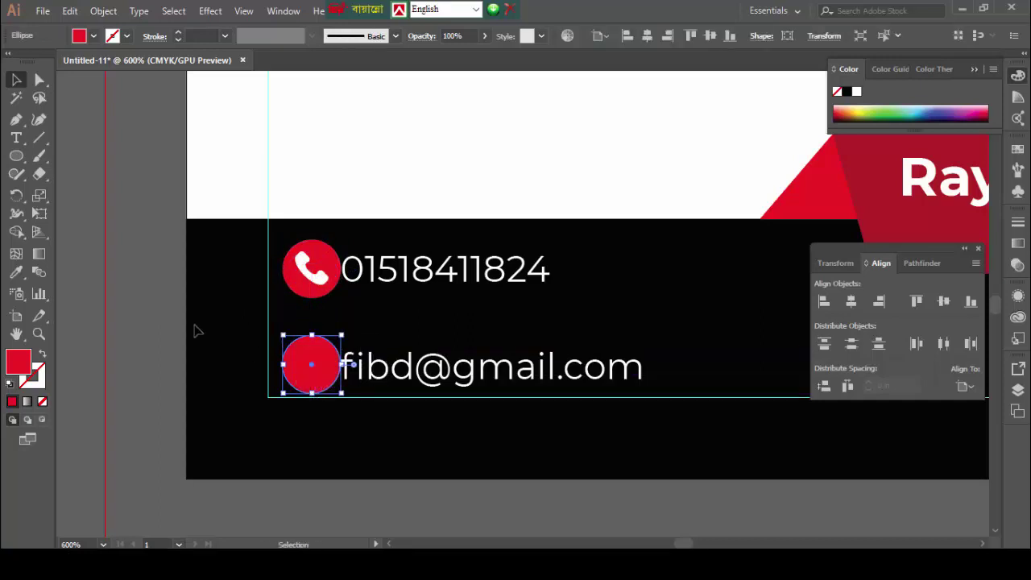
key("ctrl+bracketleft")
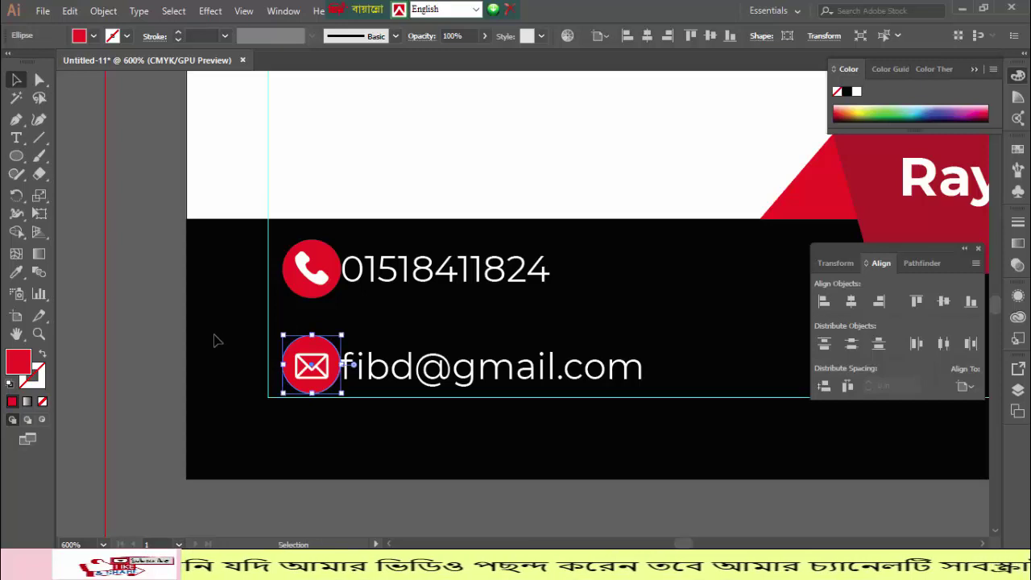
left_click(141, 270)
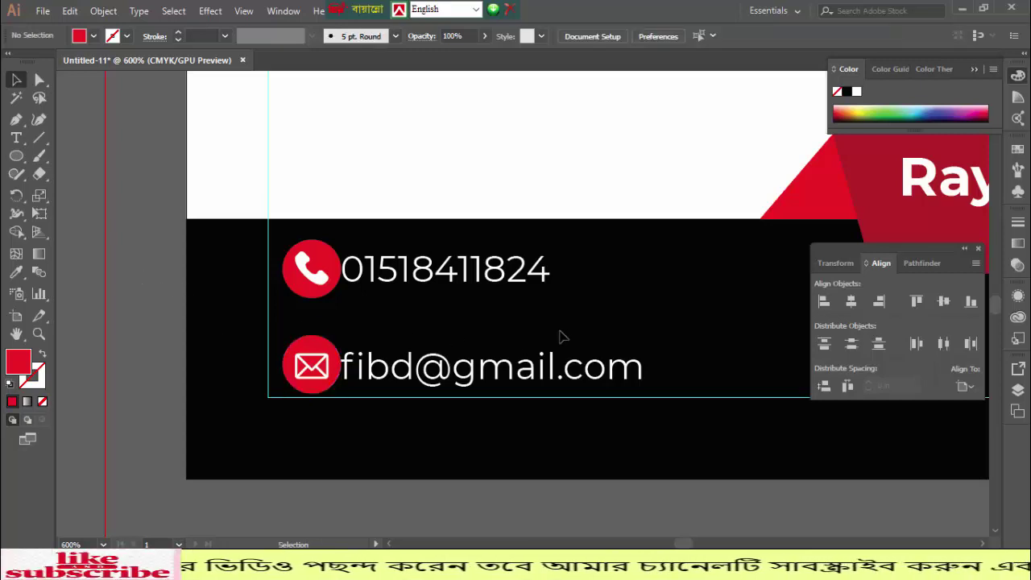
left_click_drag(607, 327, 390, 298)
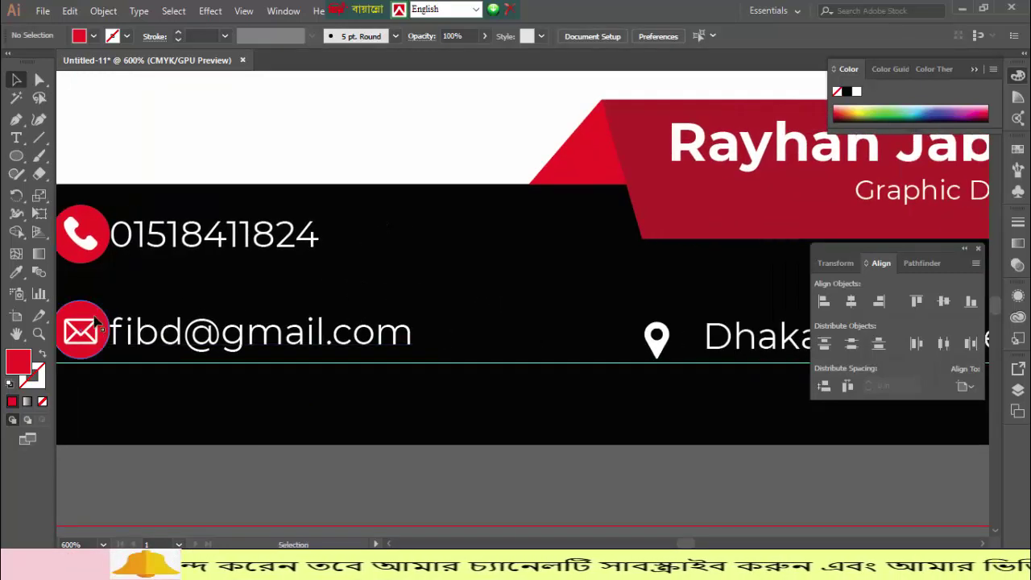
- Copy the red circle behind the location pin and centre the pin within it
left_click_drag(102, 317, 676, 328)
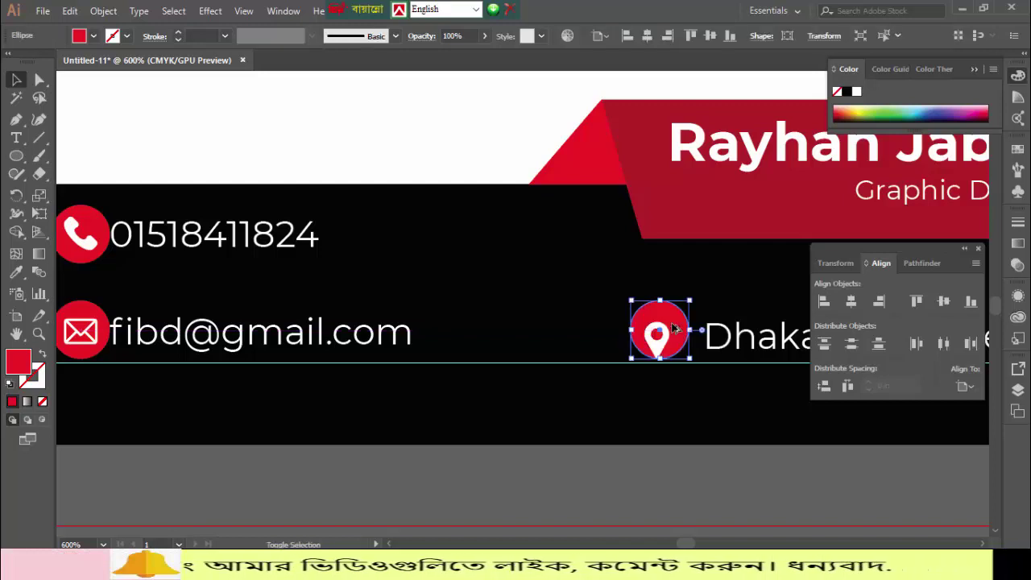
left_click(662, 341)
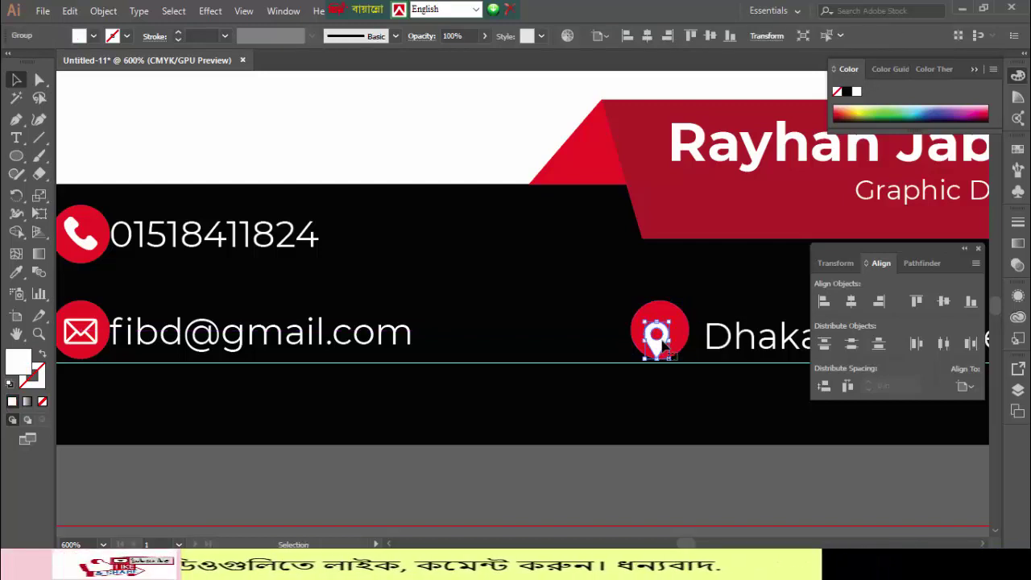
key("Up")
key("ctrl+plus")
key("ctrl+plus")
key("ctrl+plus")
key("ctrl+plus")
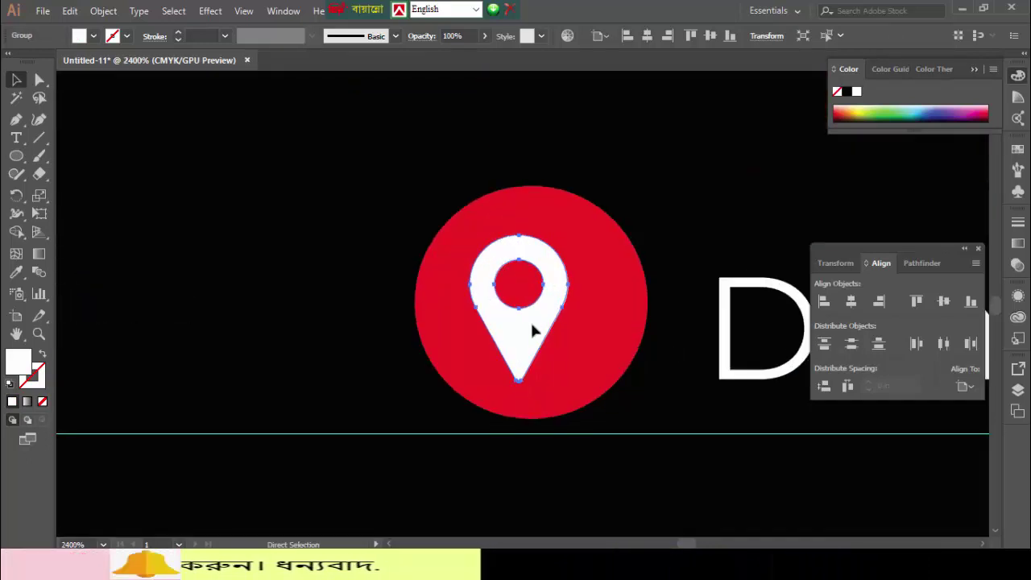
left_click_drag(532, 325, 546, 326)
left_click(714, 182)
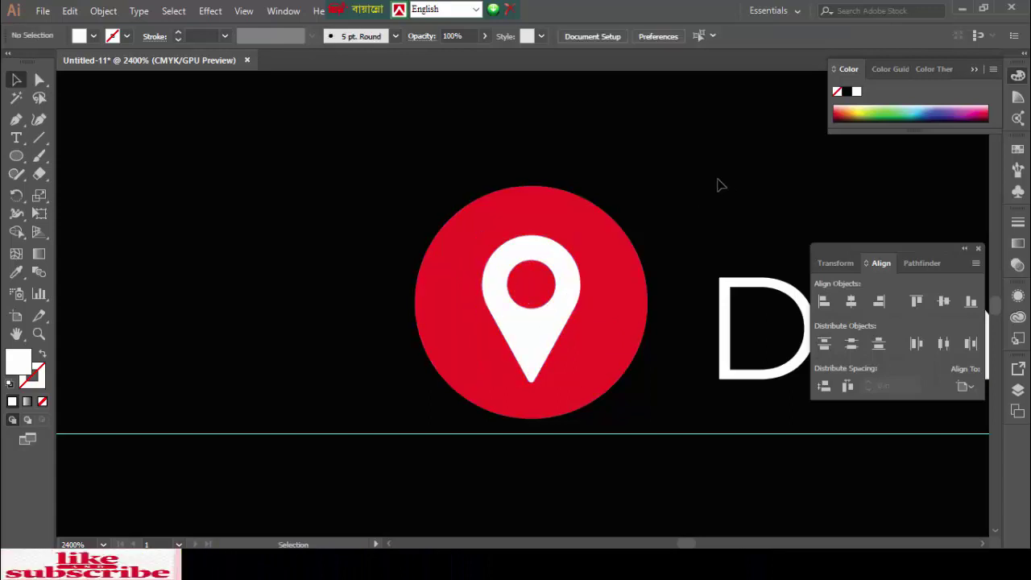
- Nudge the location text to line up beside the pin, then zoom out to the whole card
left_click_drag(718, 184, 558, 198)
left_click(633, 345)
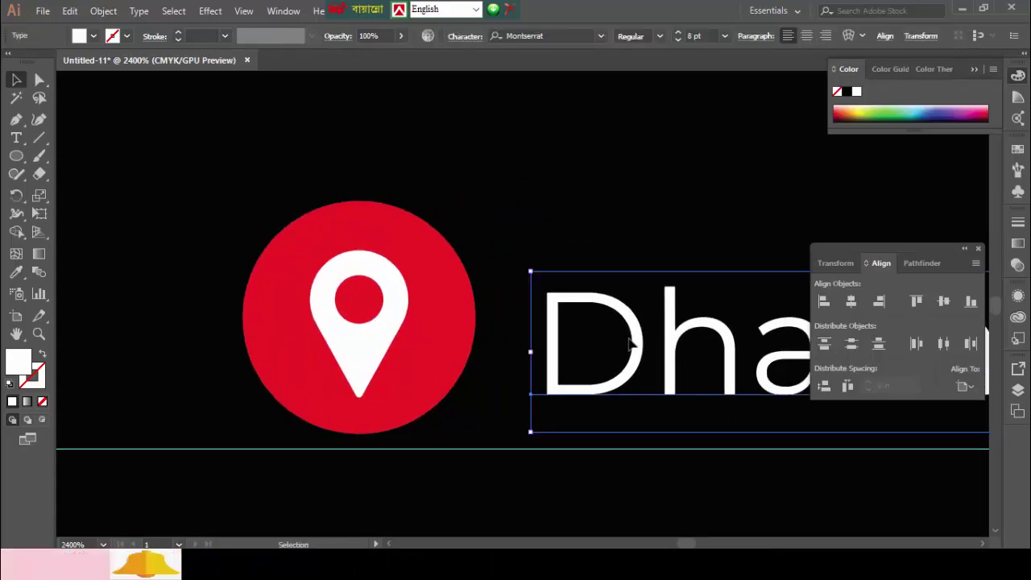
key("Up")
key("Up")
key("Down")
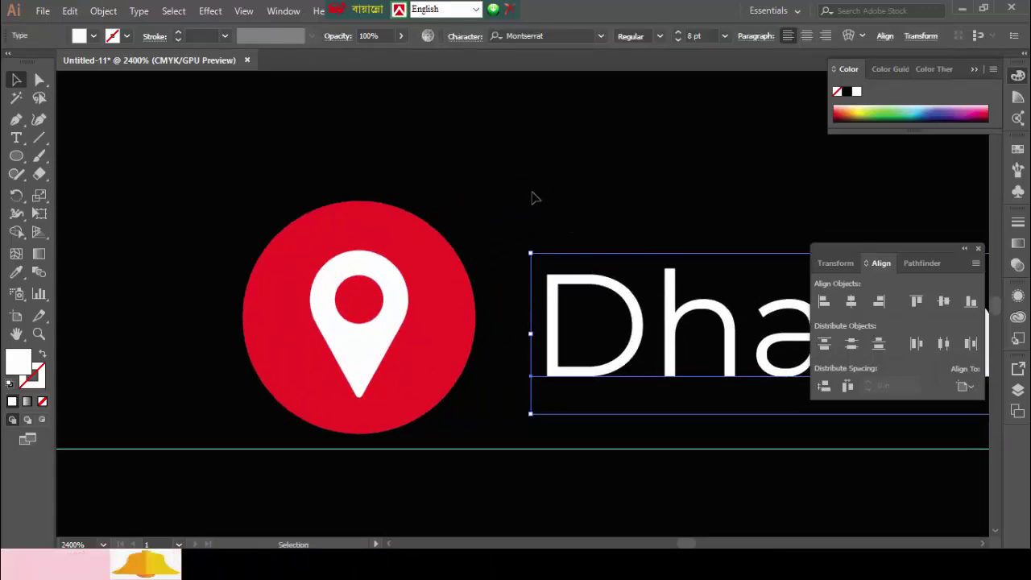
left_click(513, 182)
key("ctrl+minus")
key("ctrl+minus")
key("ctrl+minus")
key("ctrl+minus")
key("ctrl+minus")
key("ctrl+minus")
key("ctrl+minus")
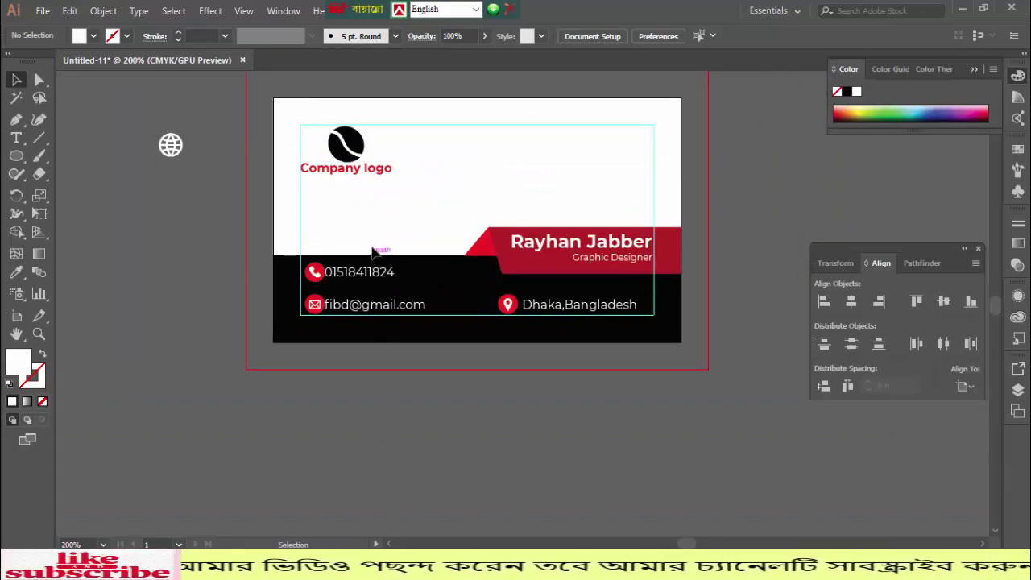
- Nudge the phone and email text right, then select all three contact icons
left_click_drag(394, 352, 396, 353)
key("Right")
key("Right")
key("Right")
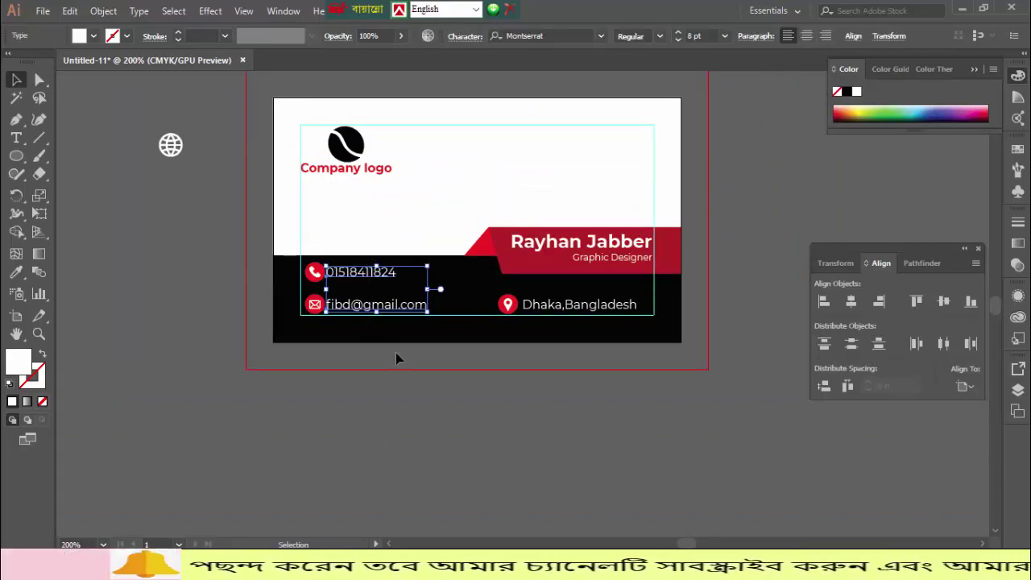
left_click(207, 301)
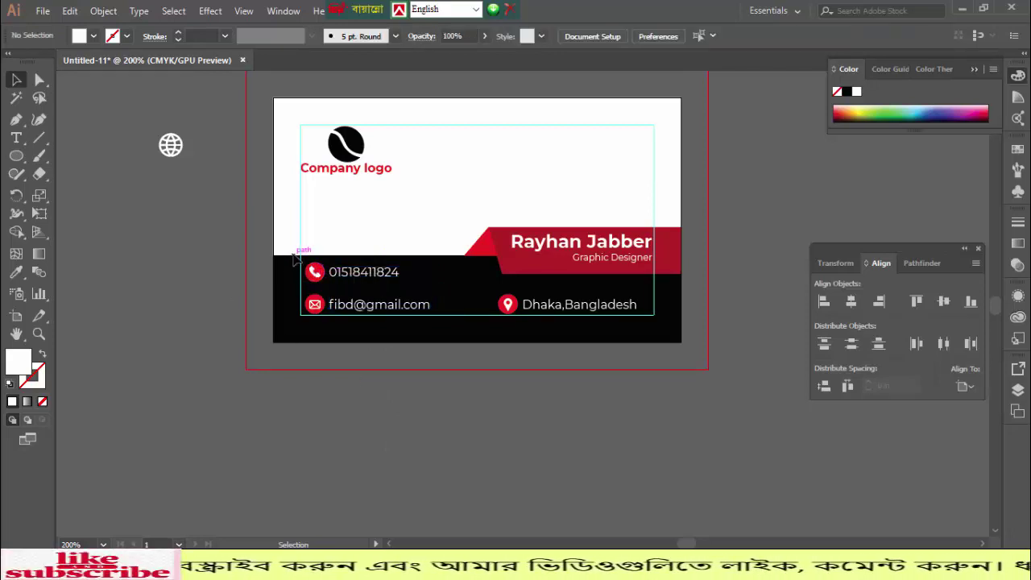
left_click_drag(293, 248, 314, 338)
left_click(504, 309, "shift")
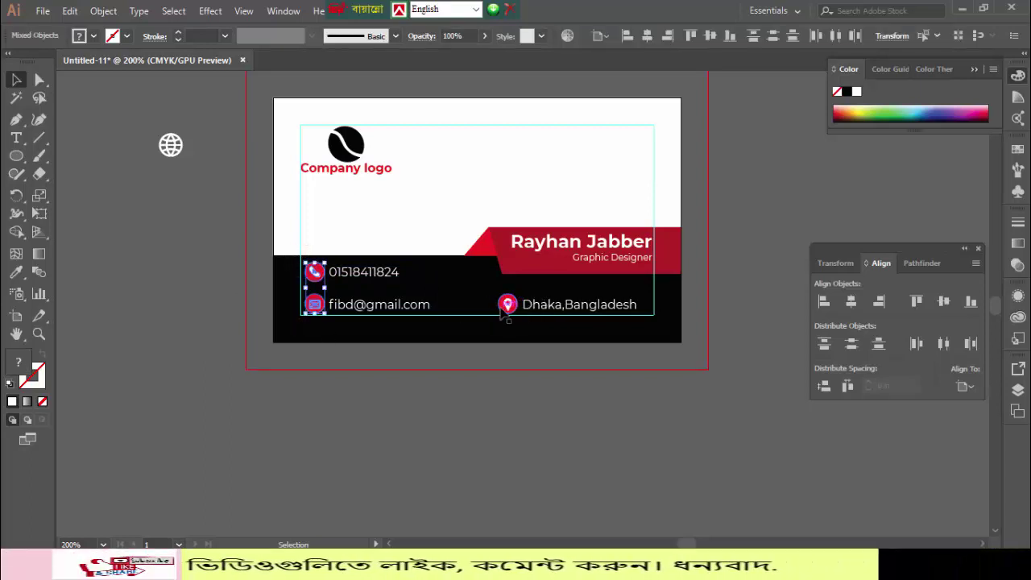
- Eyedrop the red banner colour onto the three icons, then undo the change
left_click(17, 272)
left_click(504, 249)
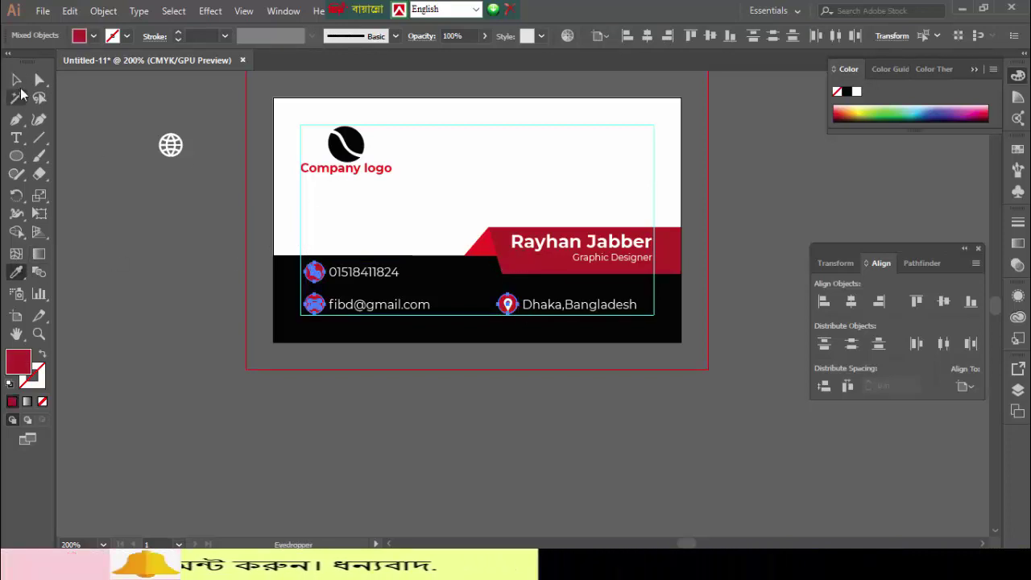
left_click(16, 80)
left_click(120, 190)
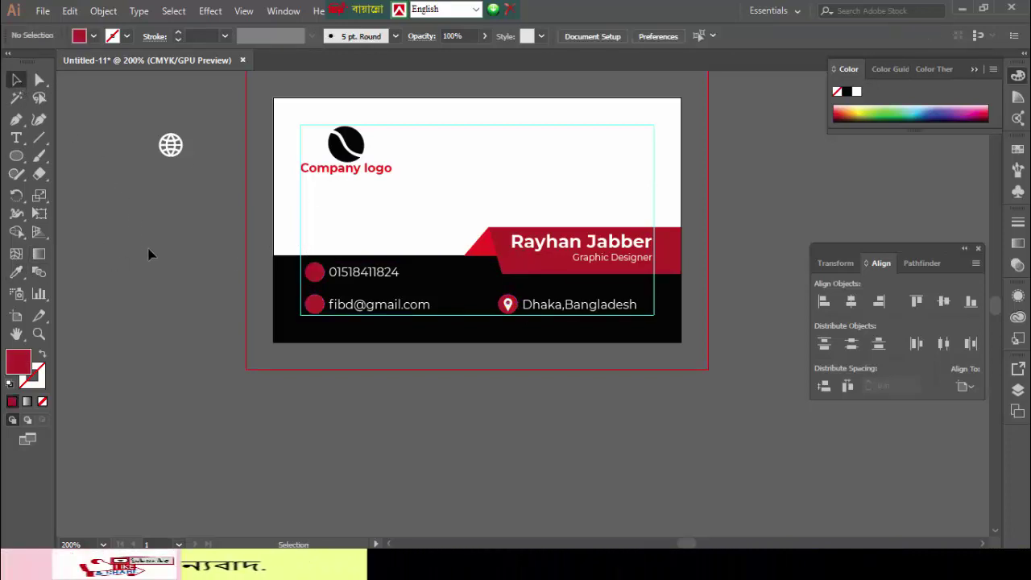
key("ctrl+z")
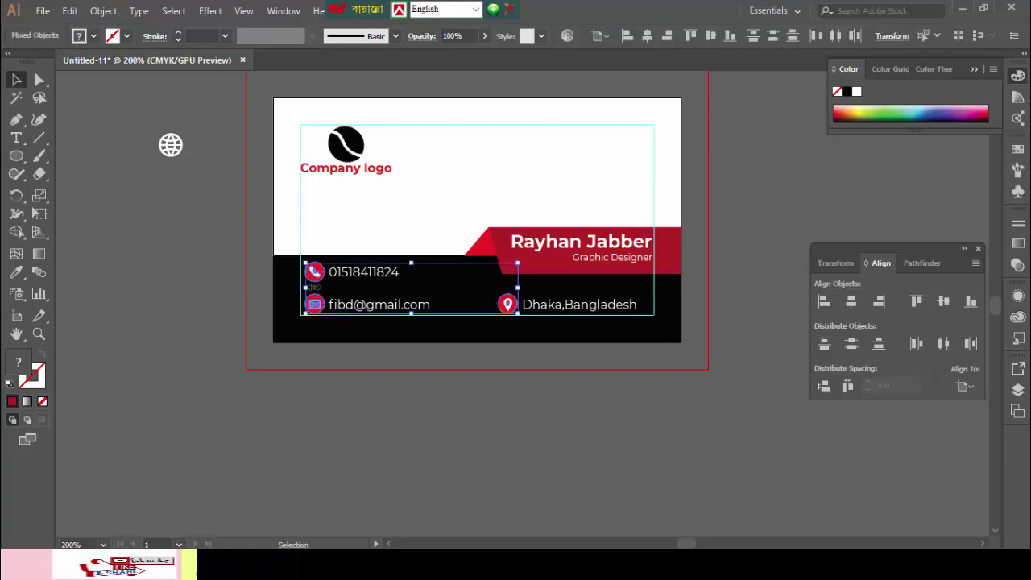
left_click(178, 295)
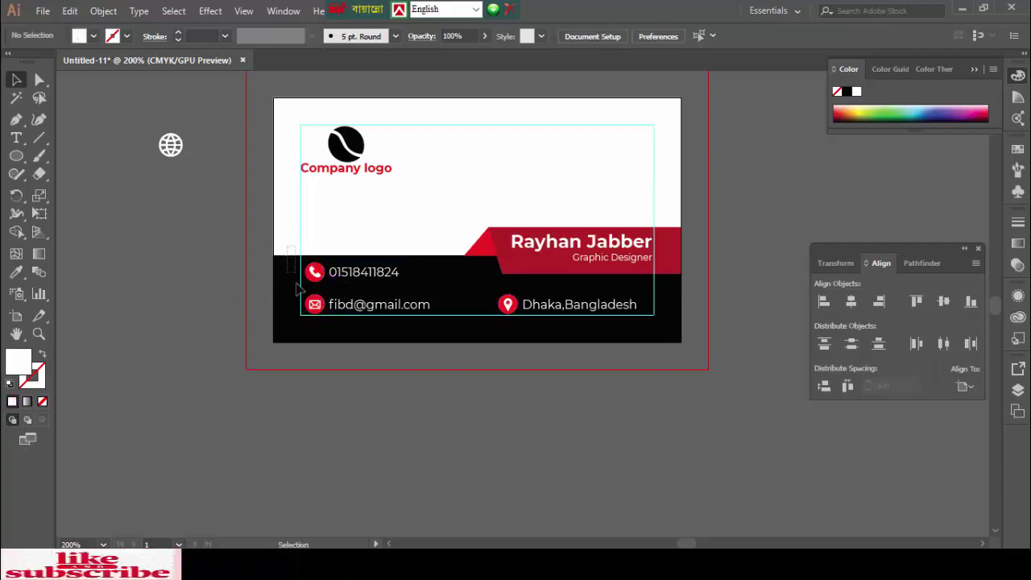
- Give the phone, email and location circles the name banner's darker red
left_click_drag(297, 288, 312, 325)
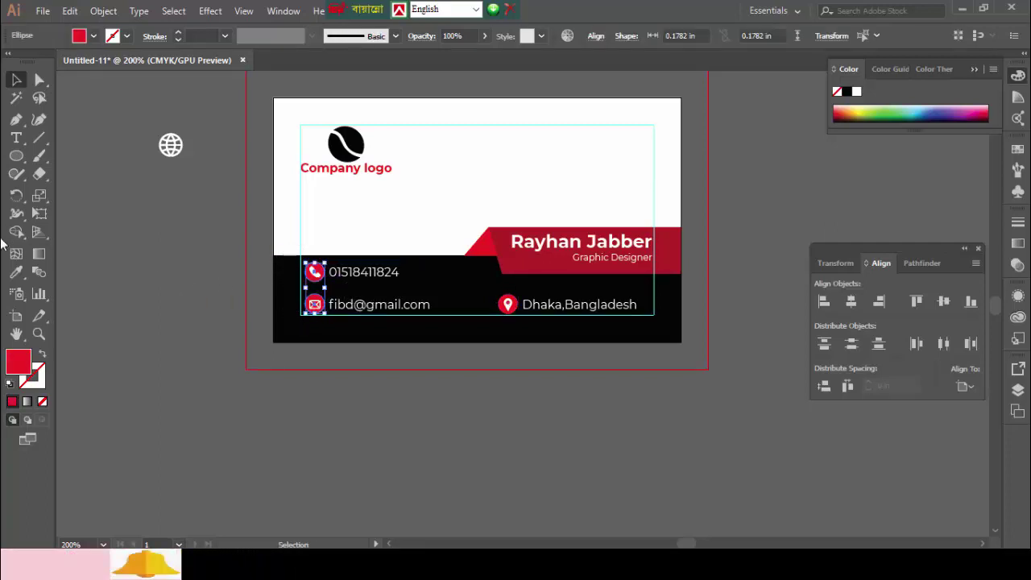
left_click(17, 273)
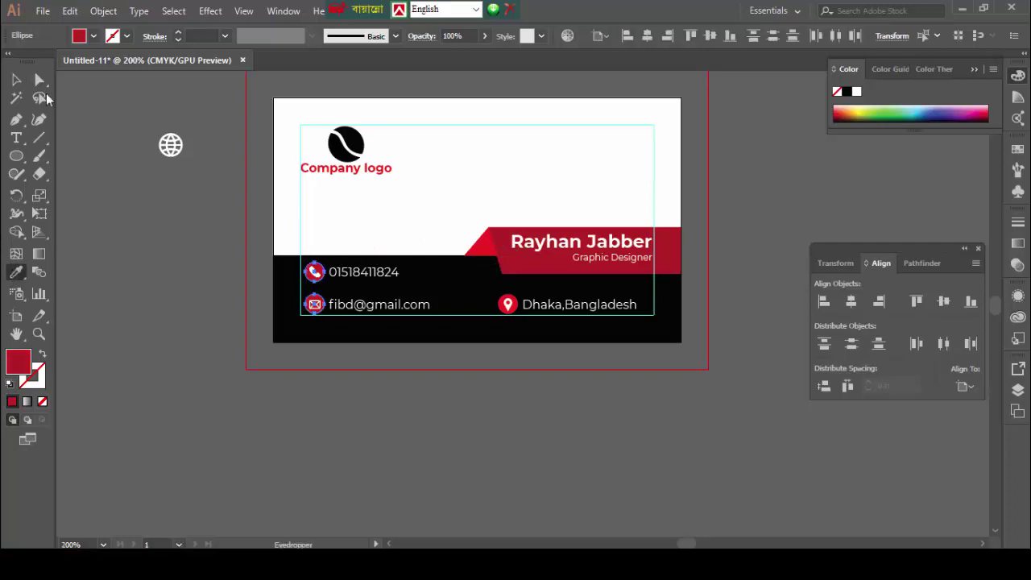
left_click(14, 81)
left_click(471, 331)
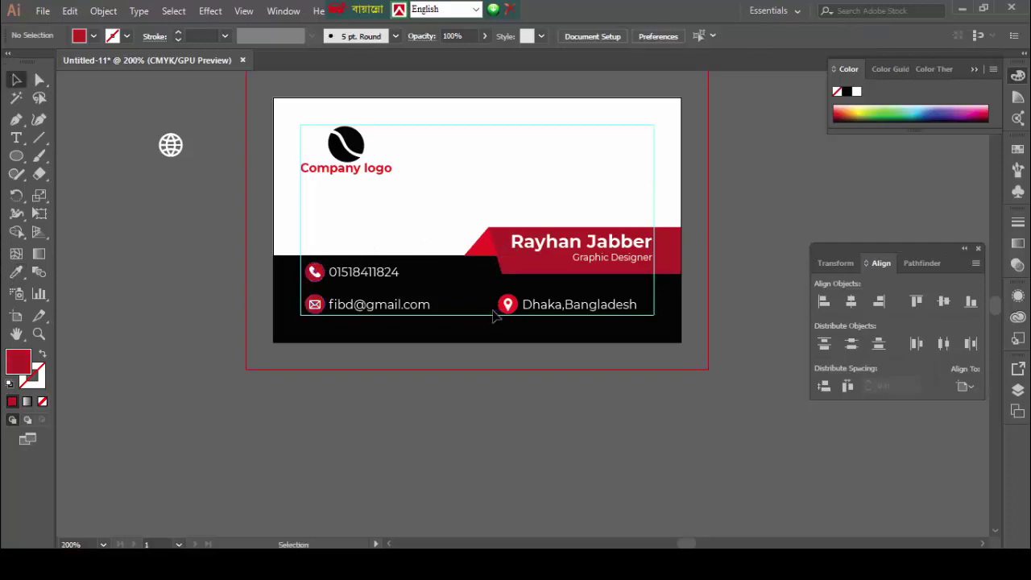
left_click(505, 308)
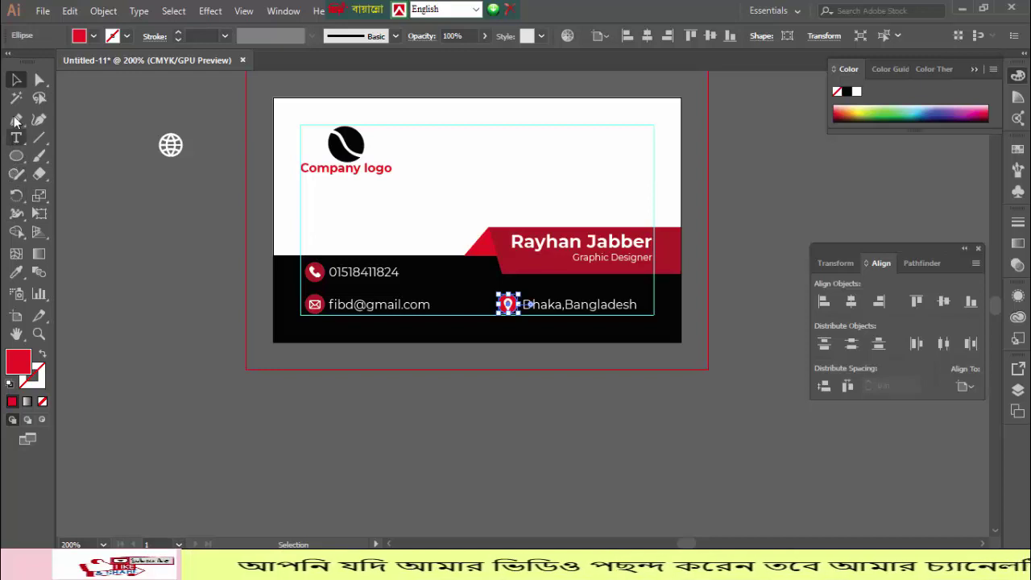
left_click(16, 272)
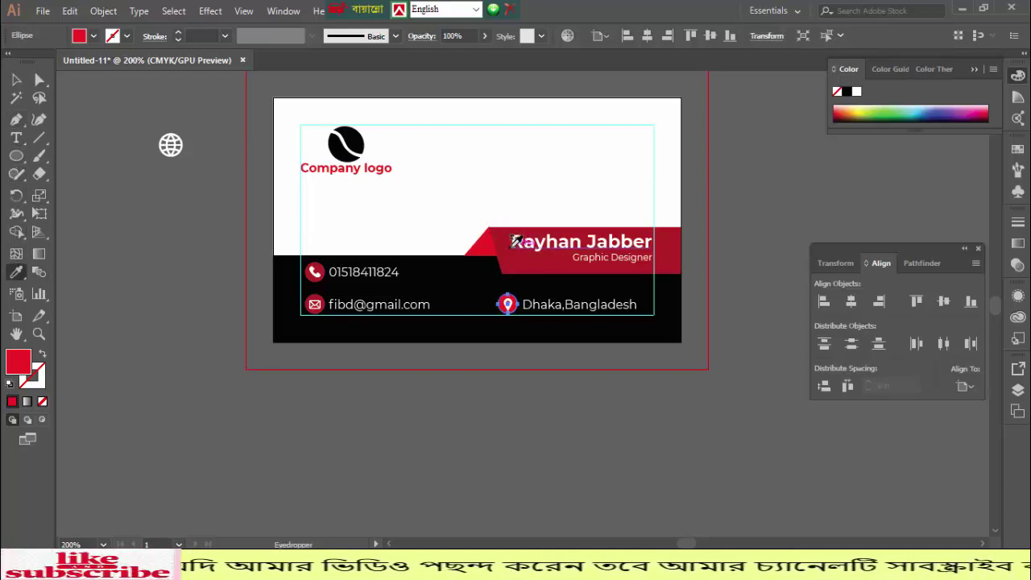
left_click(353, 141)
left_click(520, 263)
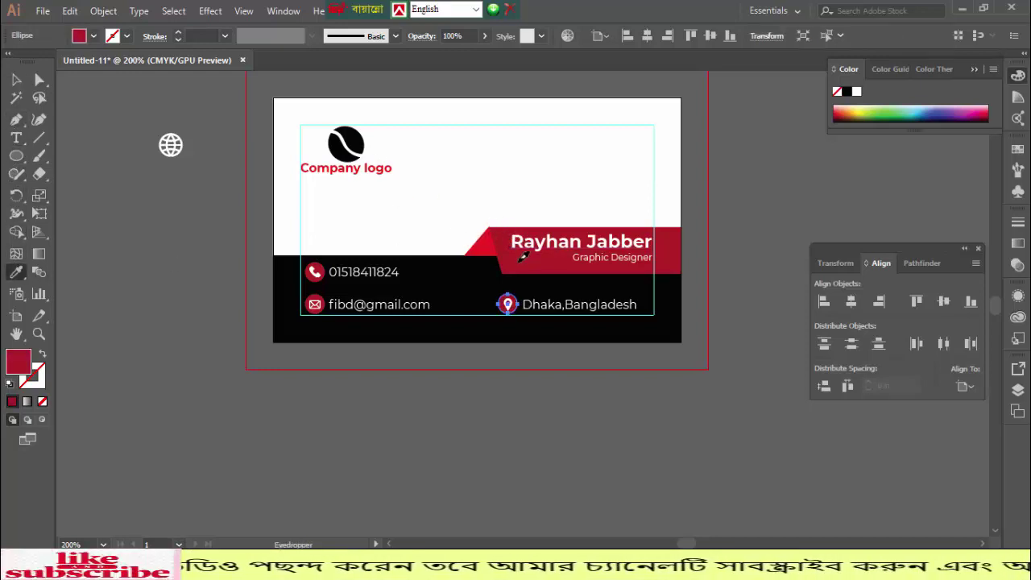
left_click(16, 79)
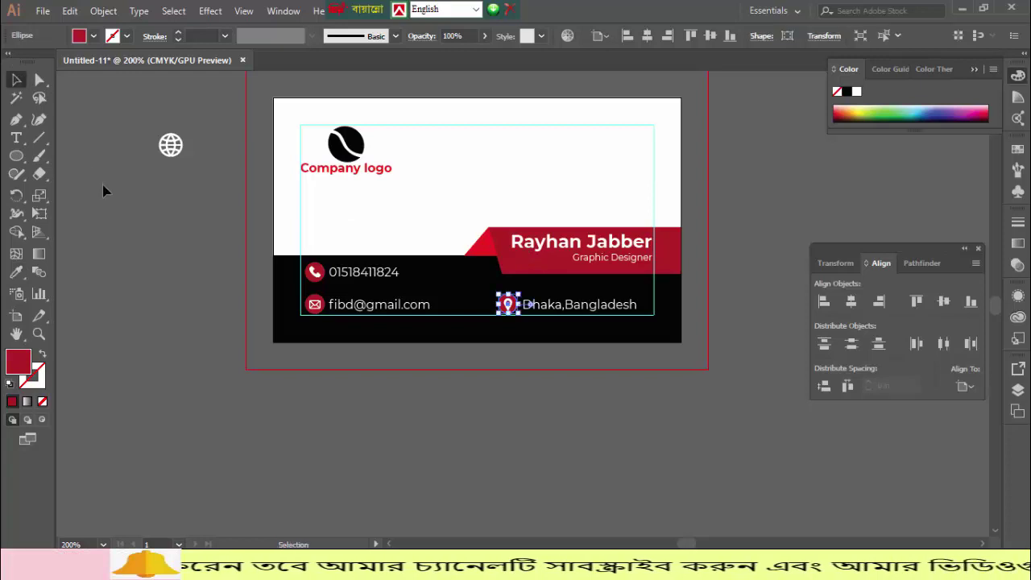
left_click(113, 217)
scroll(128, 239, "up", 1)
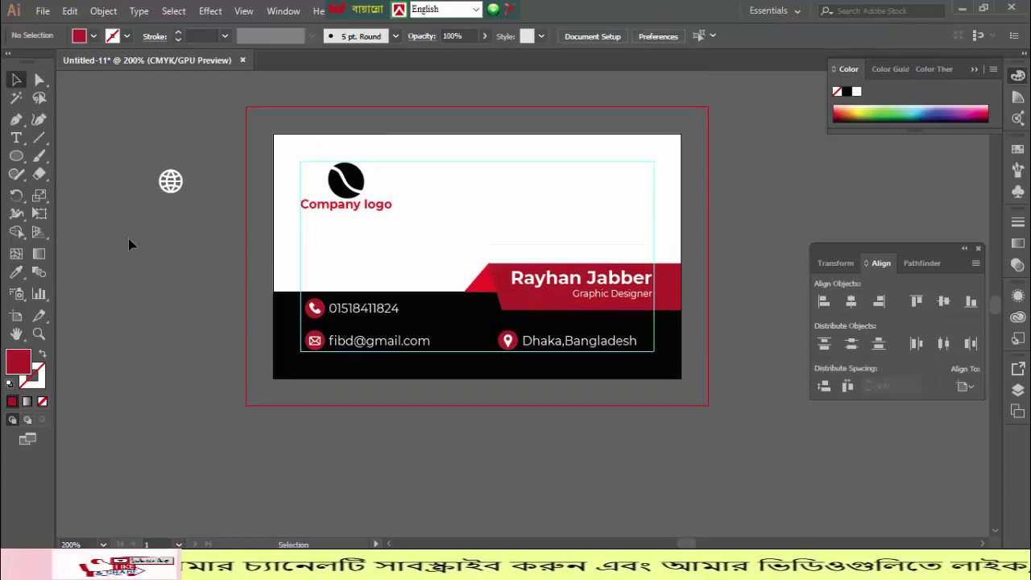
- Enlarge the company logo and reopen Save for Web showing a PNG-24, 270×162 px preview
key("ctrl+alt+shift+s")
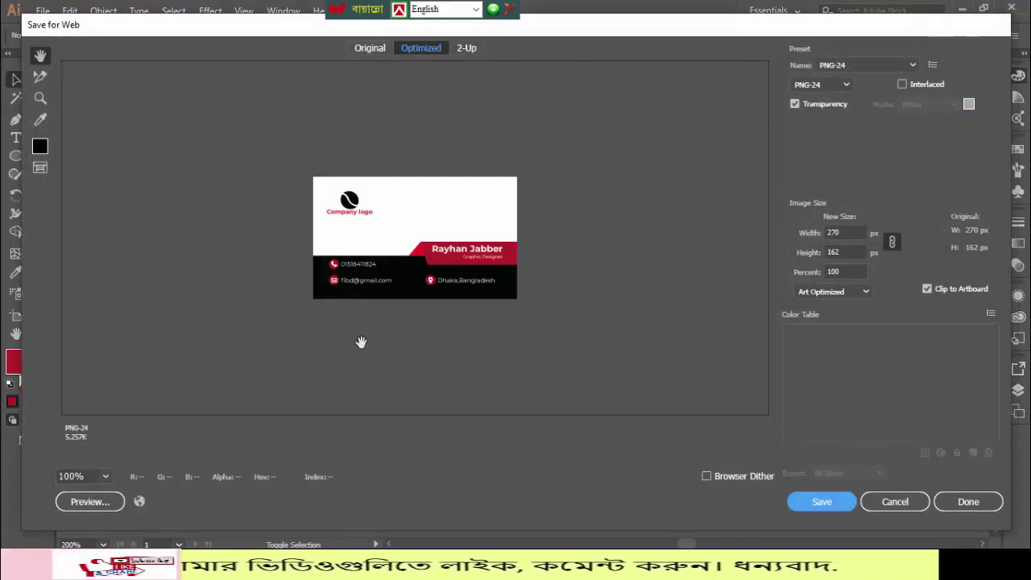
left_click(902, 504)
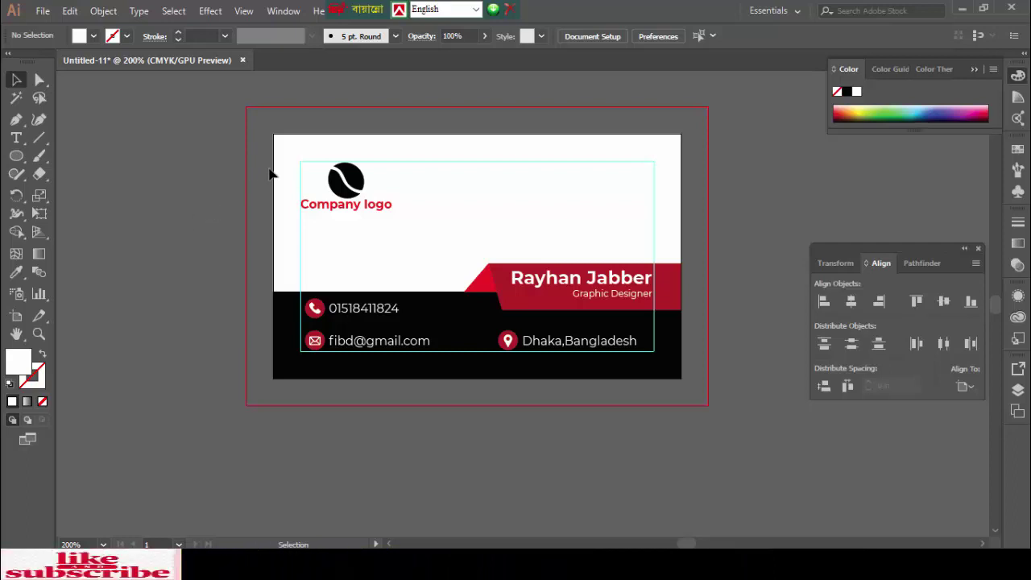
left_click(402, 230)
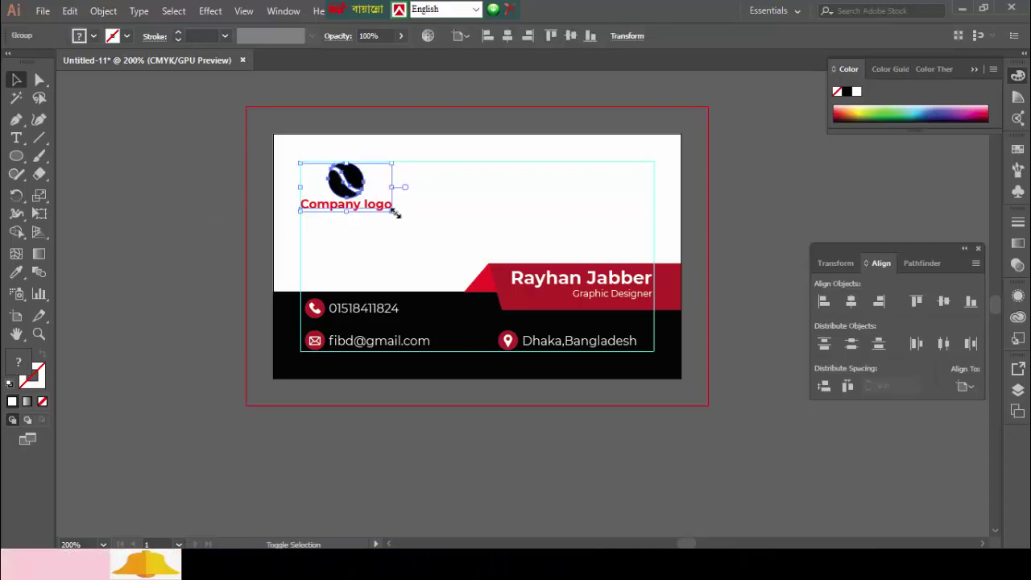
left_click_drag(396, 216, 416, 230)
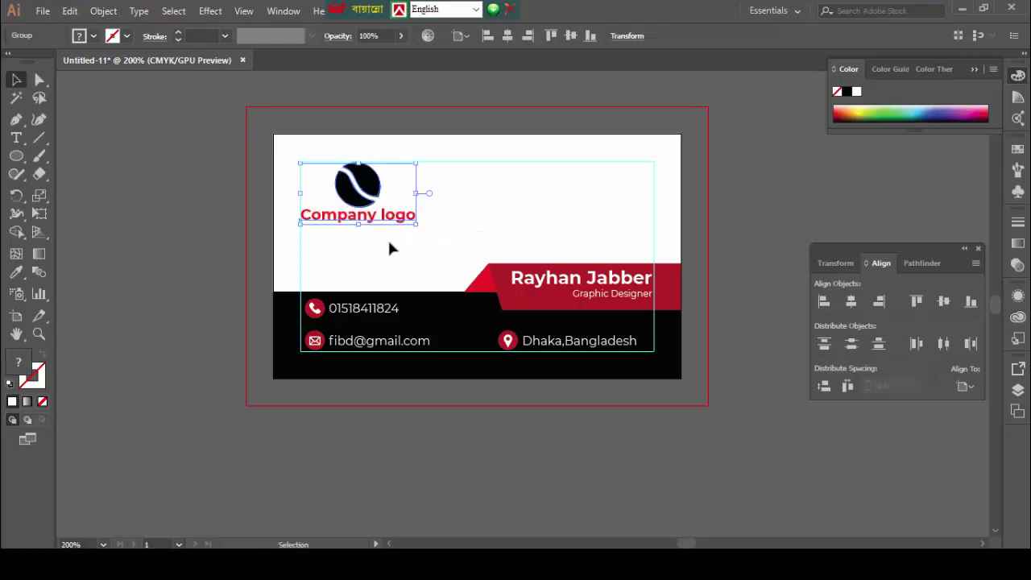
left_click(388, 248)
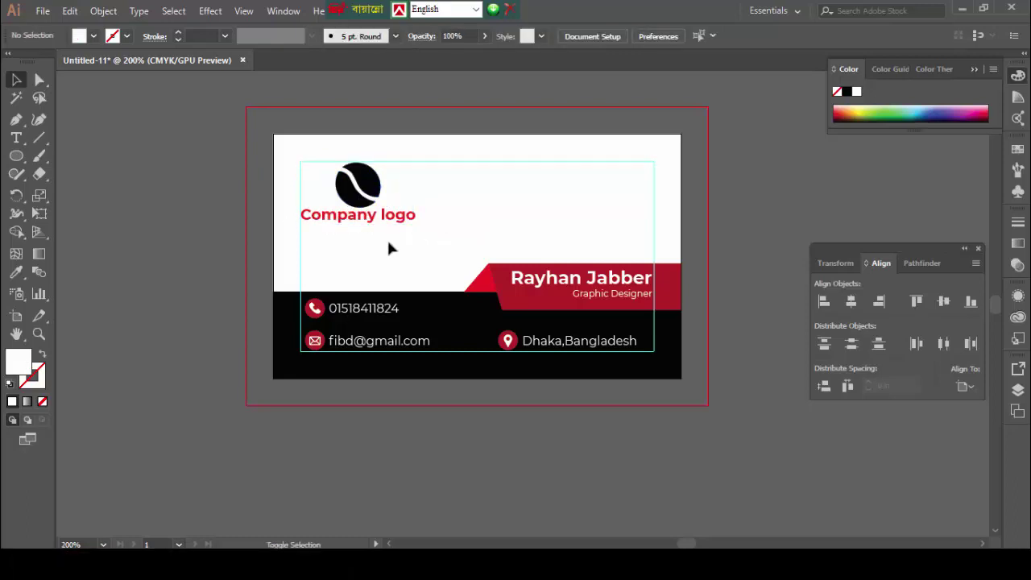
key("ctrl+alt+shift+s")
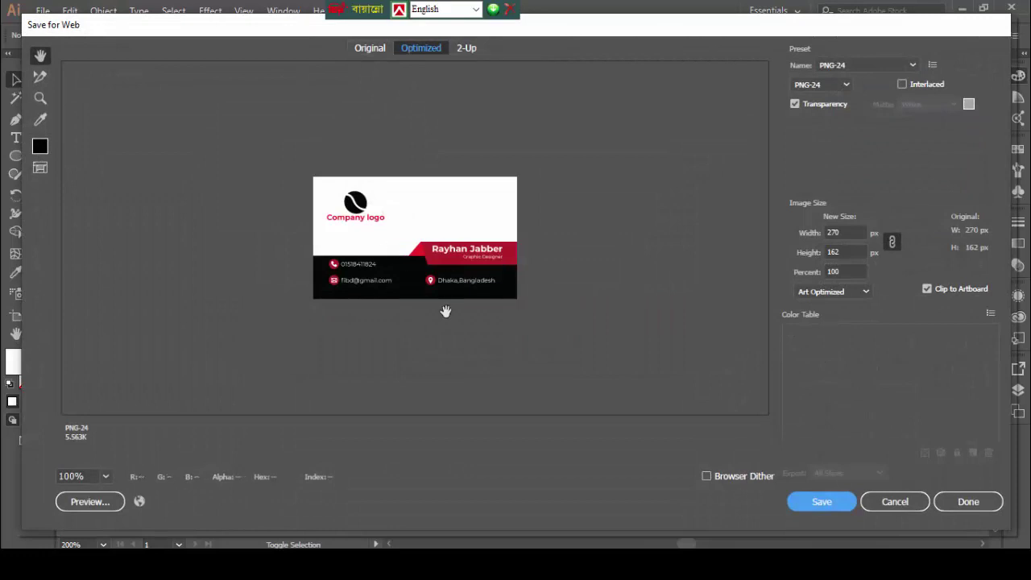
- Export the card at 1000% (2700 × 1620 px) and save the PNG as Business-card-10
left_click(855, 270)
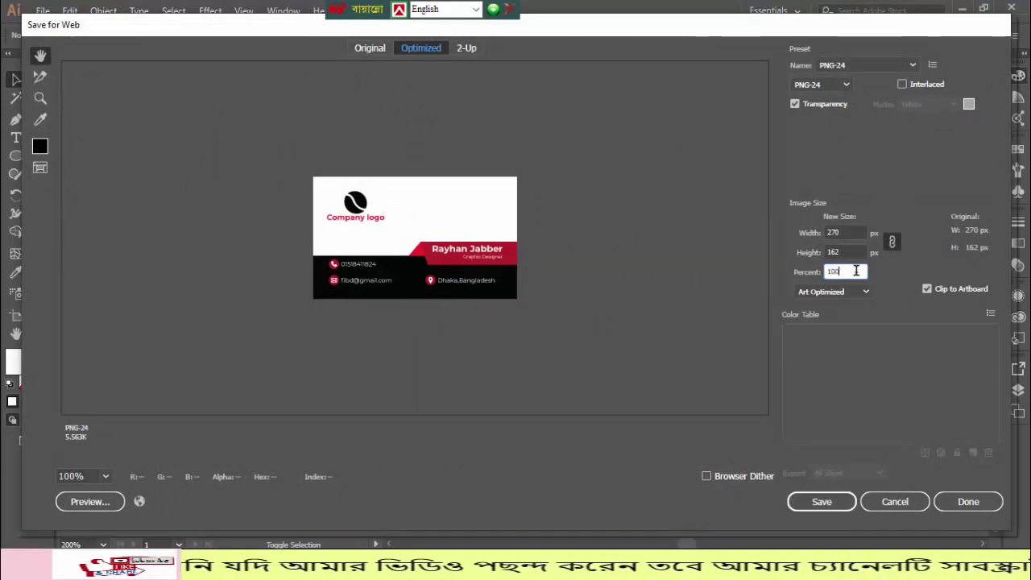
type("0")
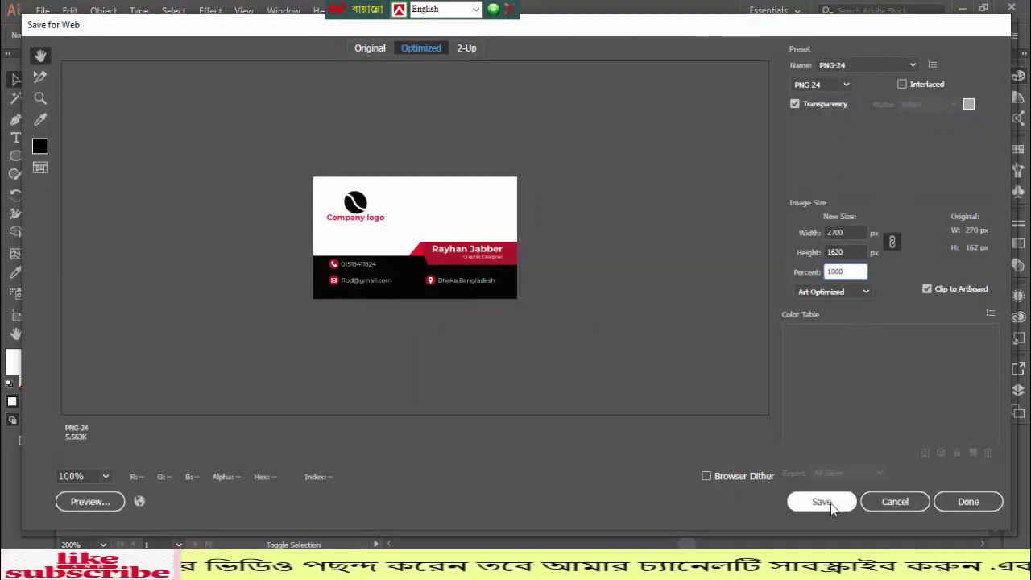
left_click(830, 503)
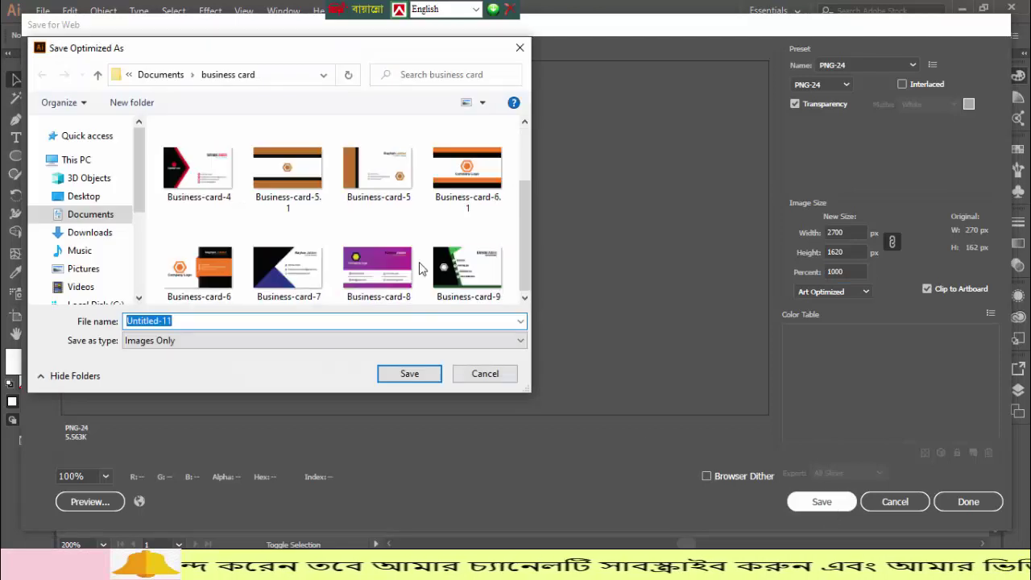
left_click(472, 273)
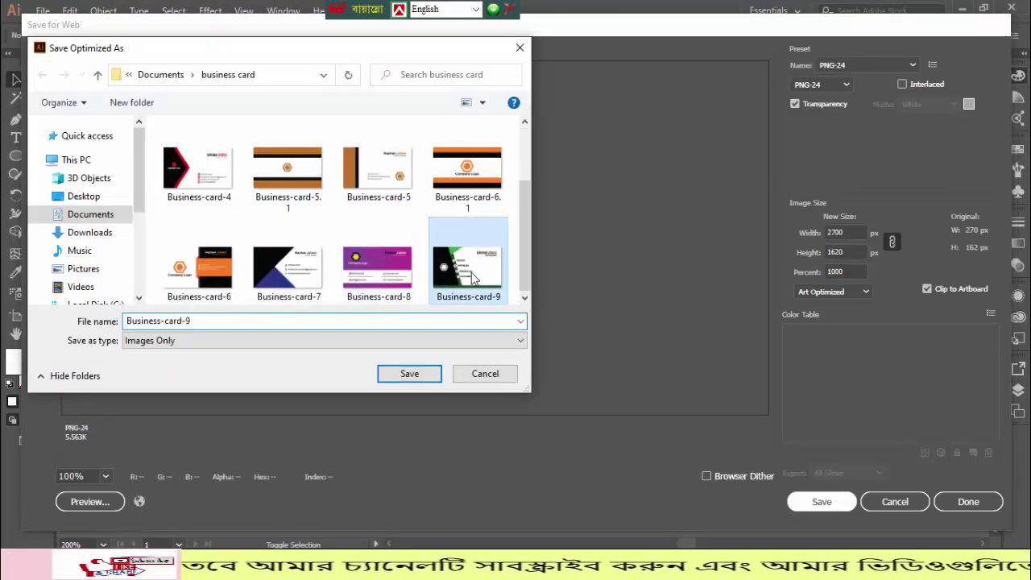
double_click(271, 321)
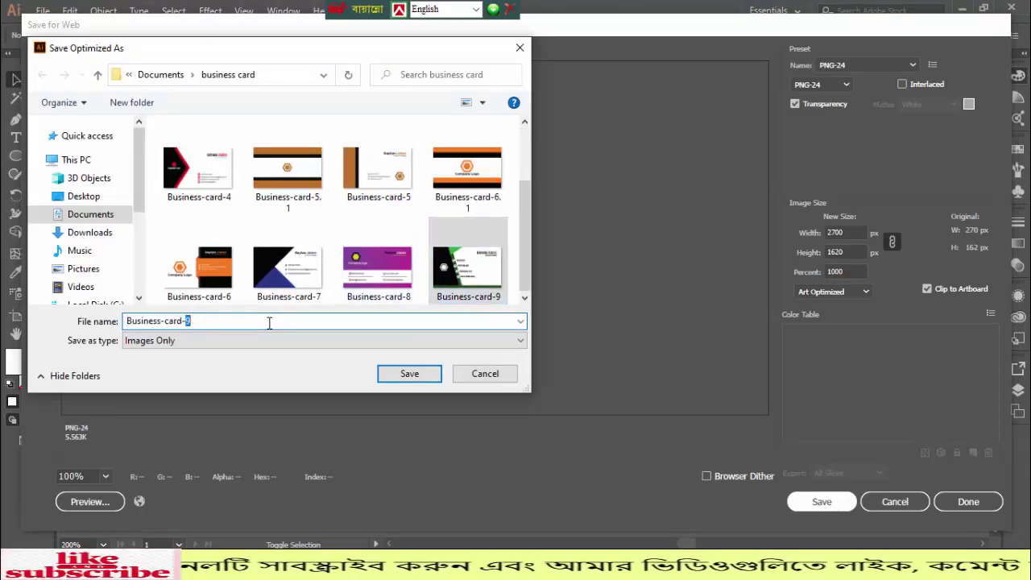
type("10")
key("Return")
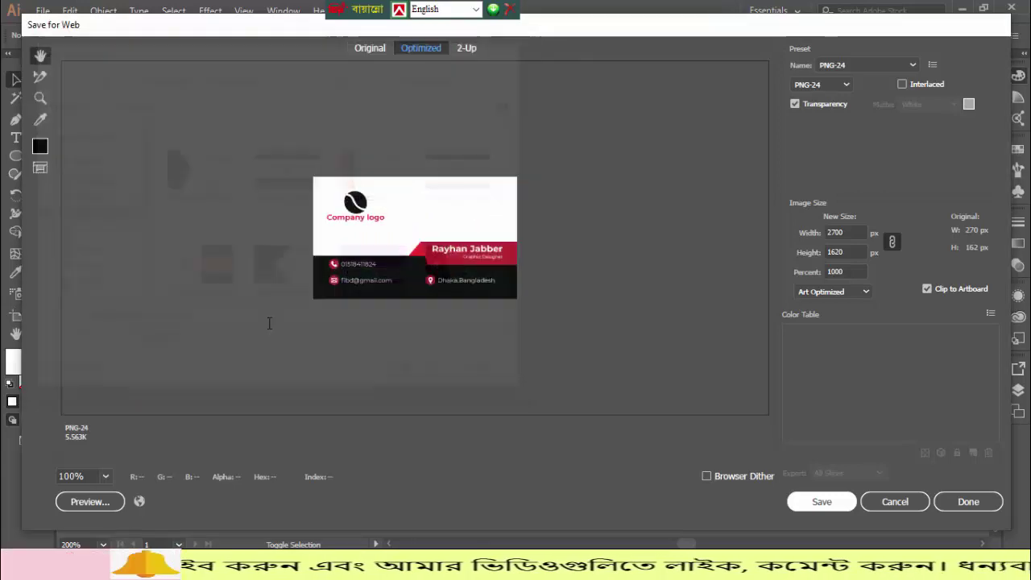
- Scroll the canvas up and down to look over the finished red-and-black card
scroll(294, 351, "down", 3)
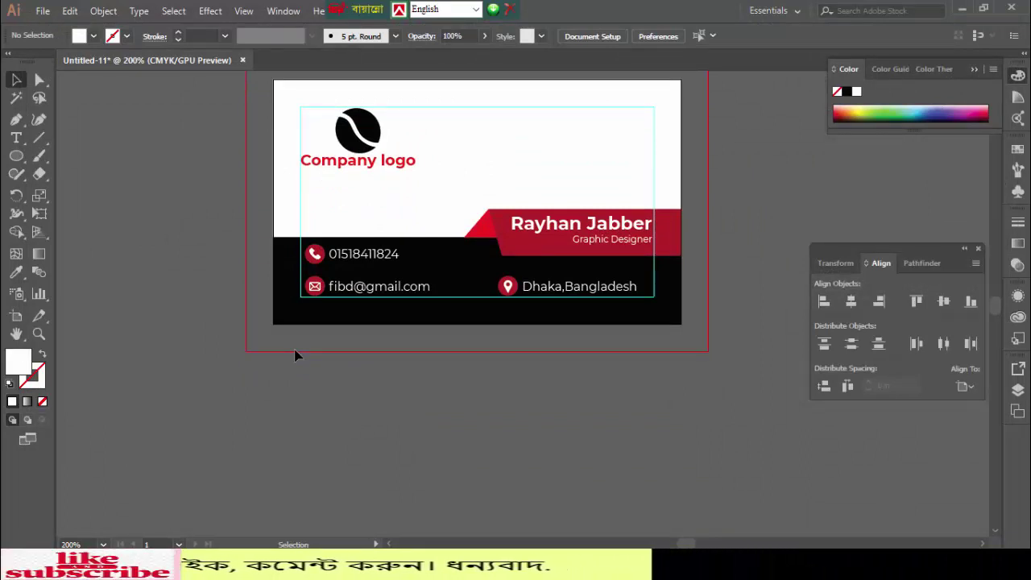
scroll(295, 355, "up", 2)
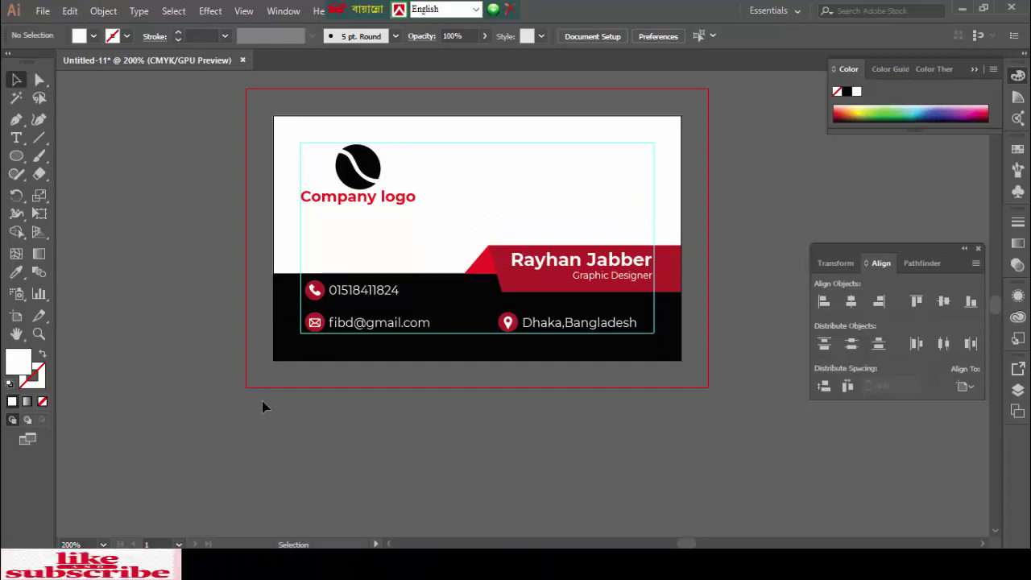
scroll(293, 387, "down", 5)
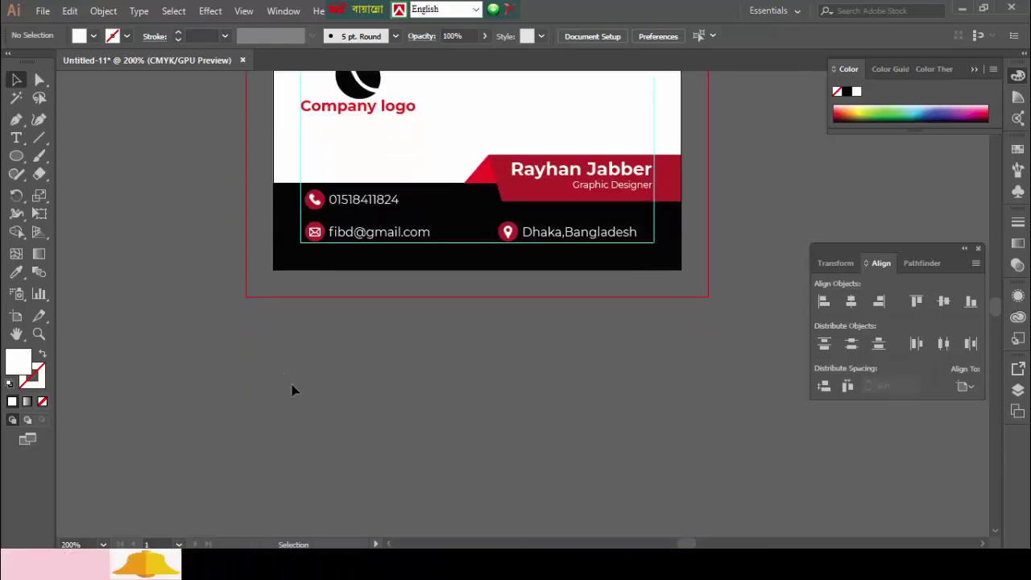
scroll(413, 253, "up", 5)
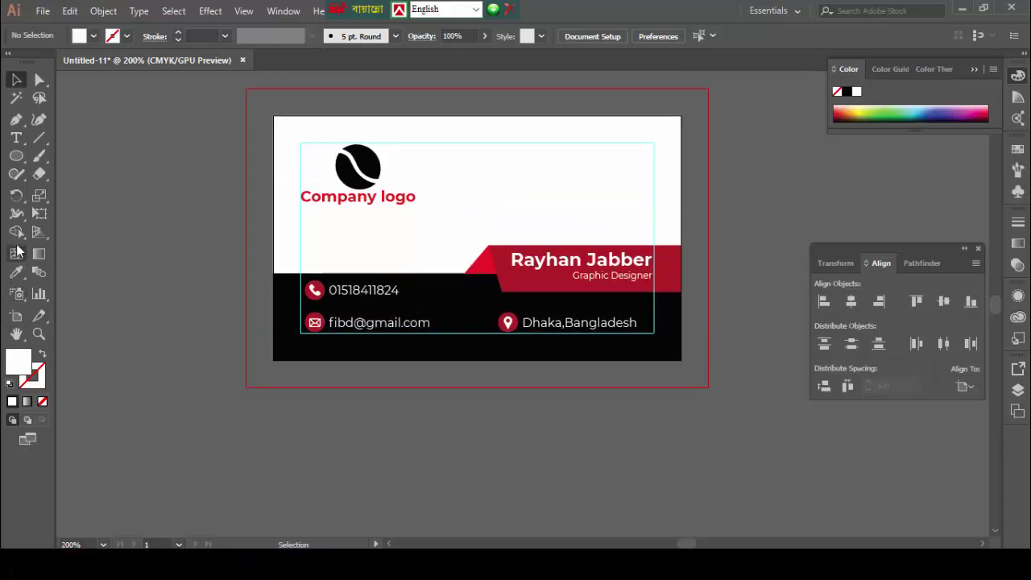
- Duplicate the card artboard with the Artboard Tool, dropping the copy below the original
left_click(17, 295)
left_click(16, 316)
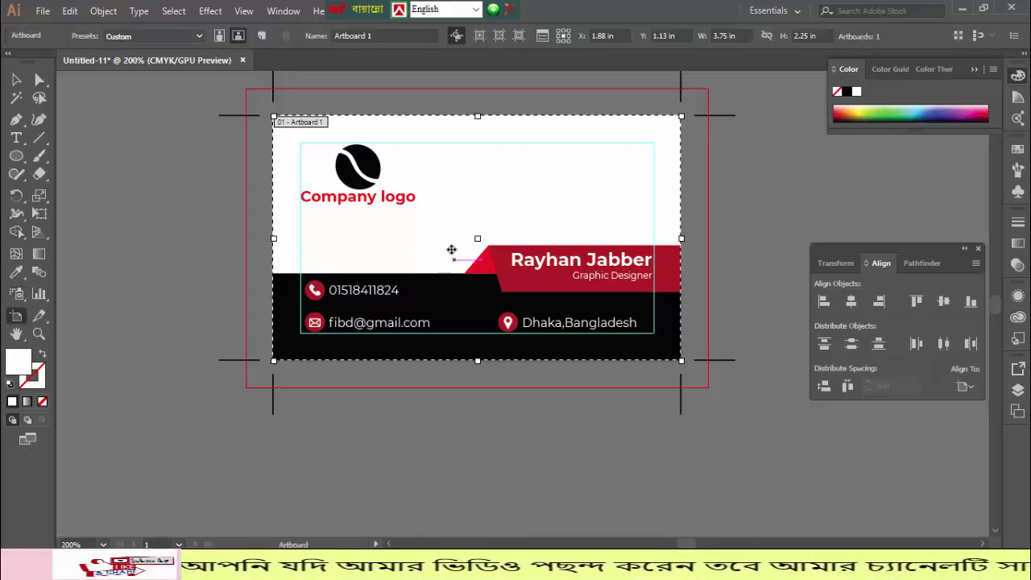
scroll(451, 242, "down", 5)
left_click_drag(458, 193, 441, 345)
- Position Artboard 1 copy lined up just beneath the original card, then return to the Selection Tool
scroll(397, 314, "up", 10)
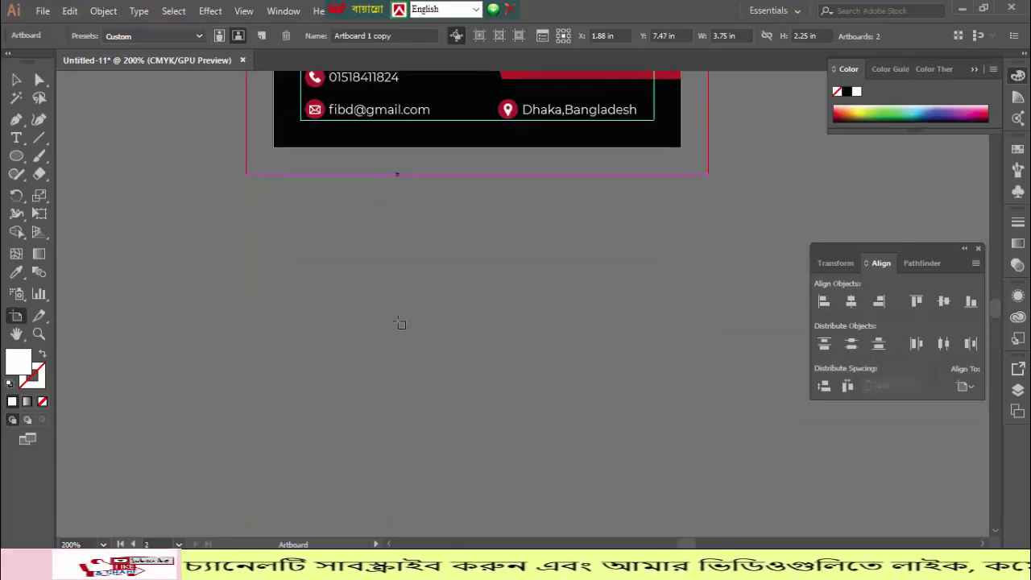
scroll(431, 368, "up", 3)
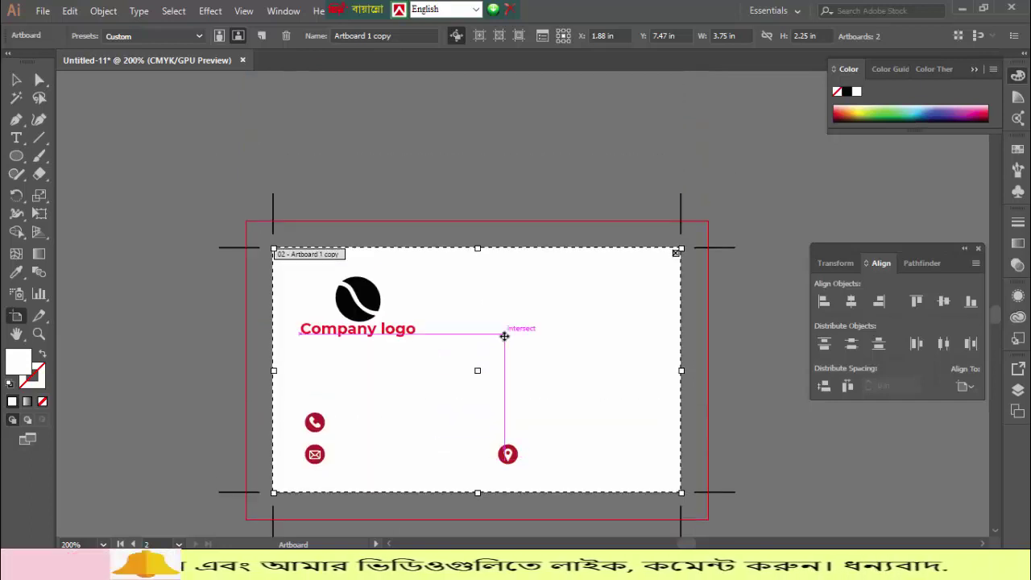
left_click_drag(504, 336, 503, 211)
scroll(422, 281, "up", 12)
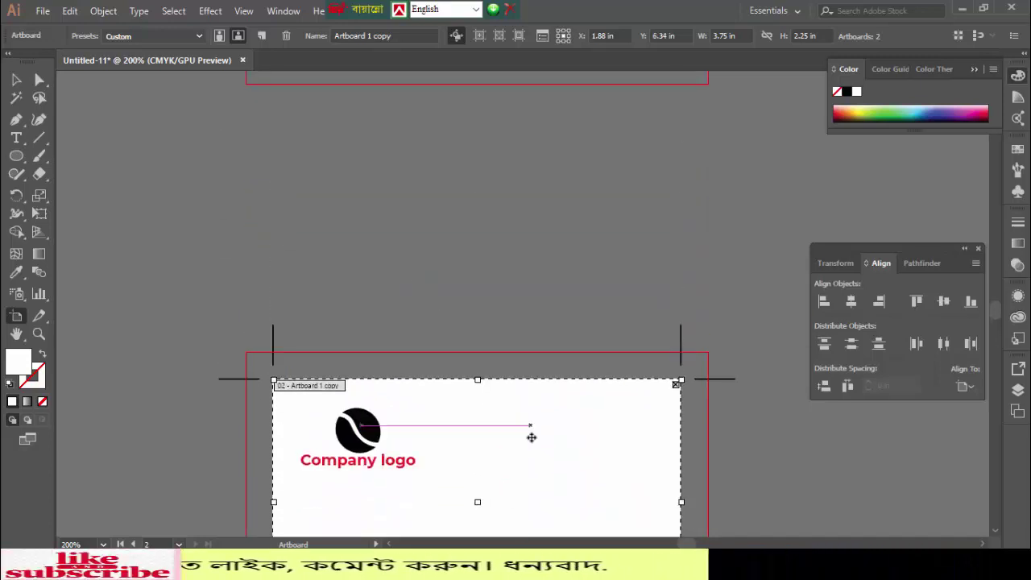
left_click_drag(531, 447, 532, 331)
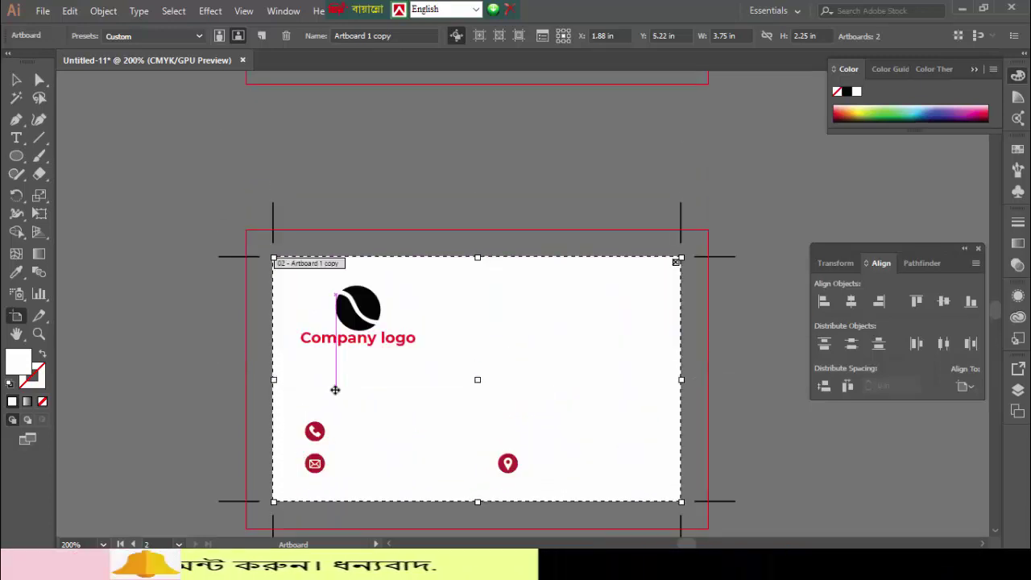
scroll(120, 243, "up", 6)
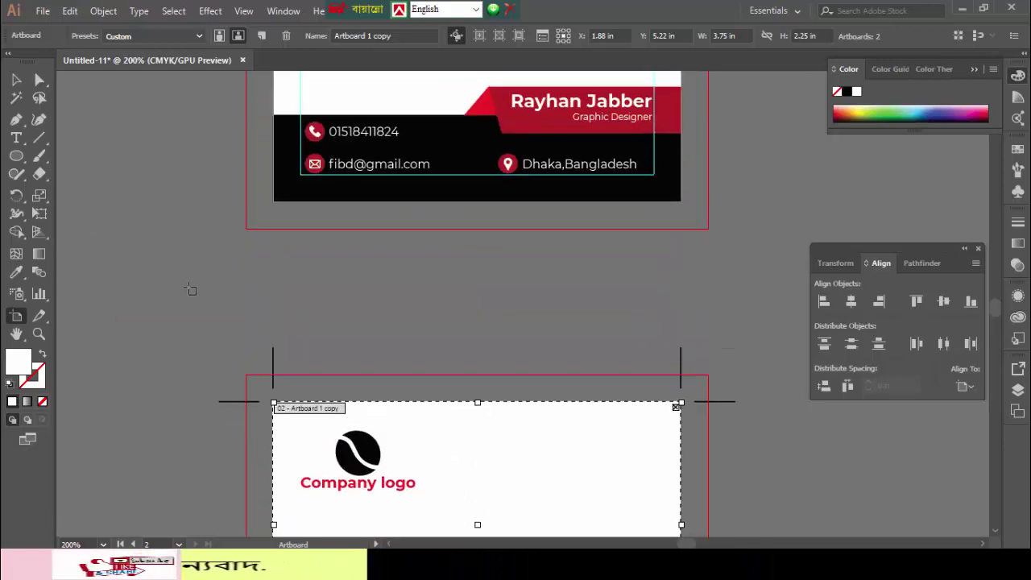
left_click_drag(472, 442, 488, 363)
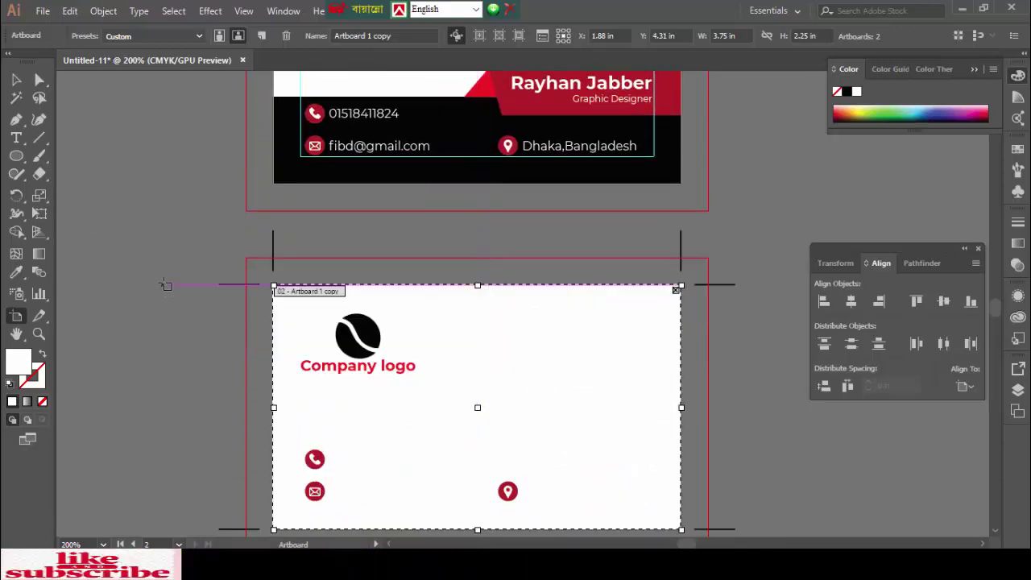
left_click(16, 81)
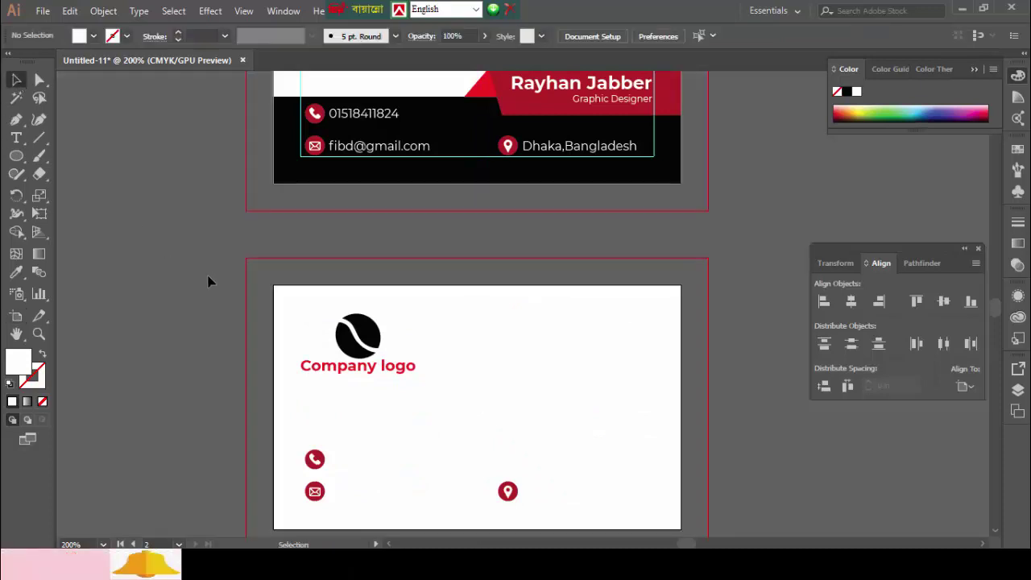
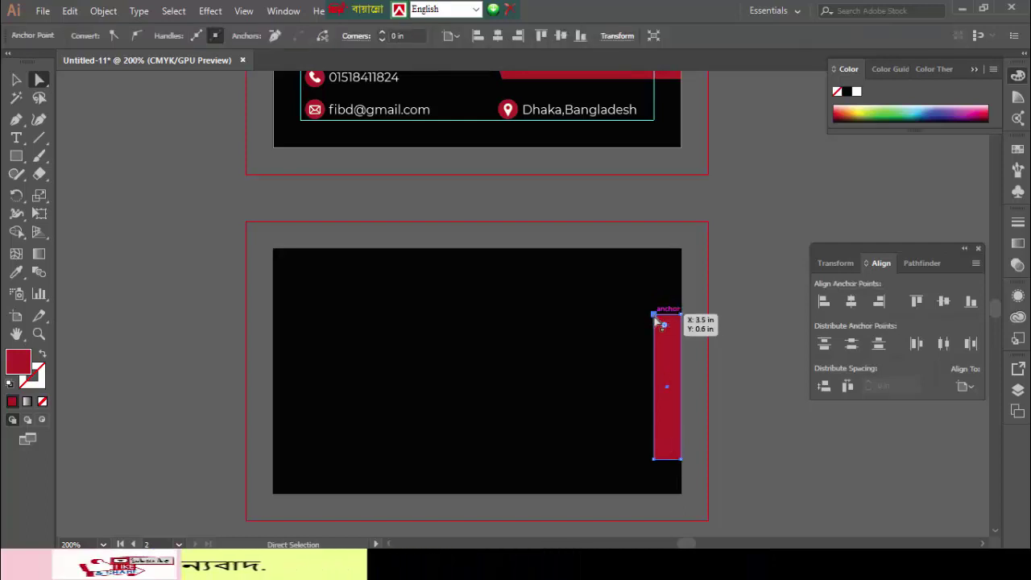
- Move the red side shape's left corner anchors on the back card, then delete the shape
left_click(653, 460, "shift")
left_click_drag(653, 452, 653, 435)
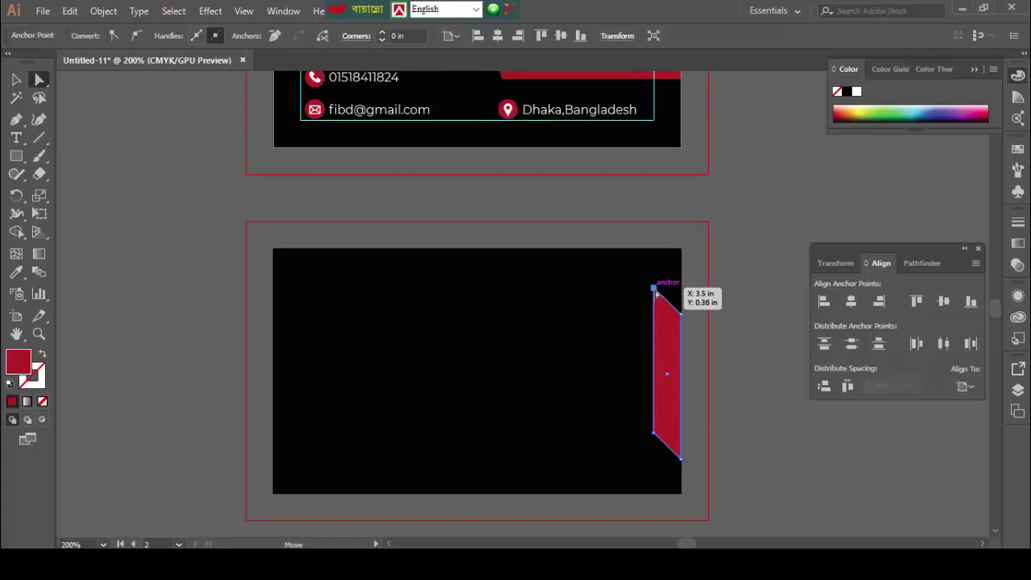
left_click_drag(654, 289, 654, 347)
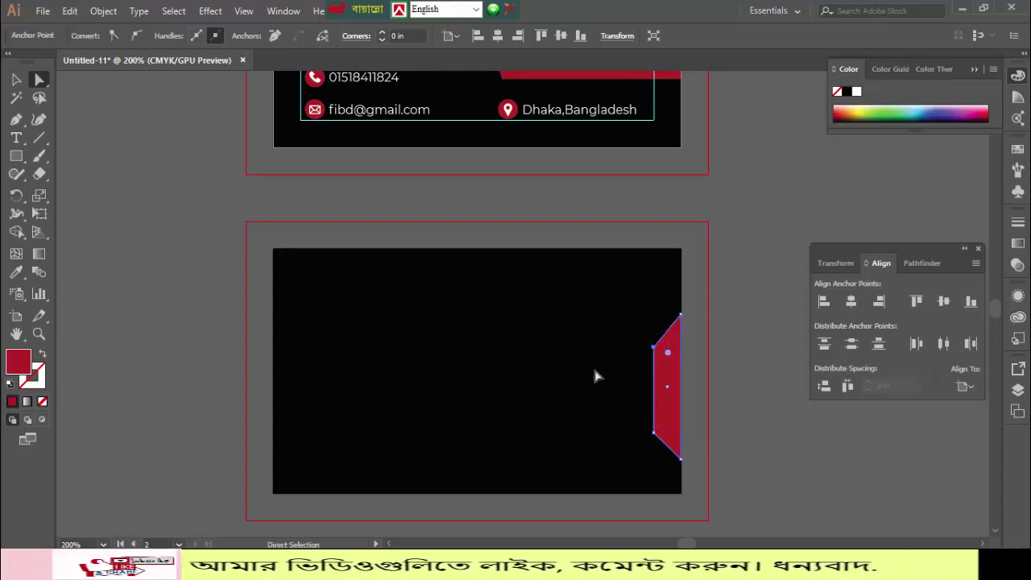
left_click(481, 348)
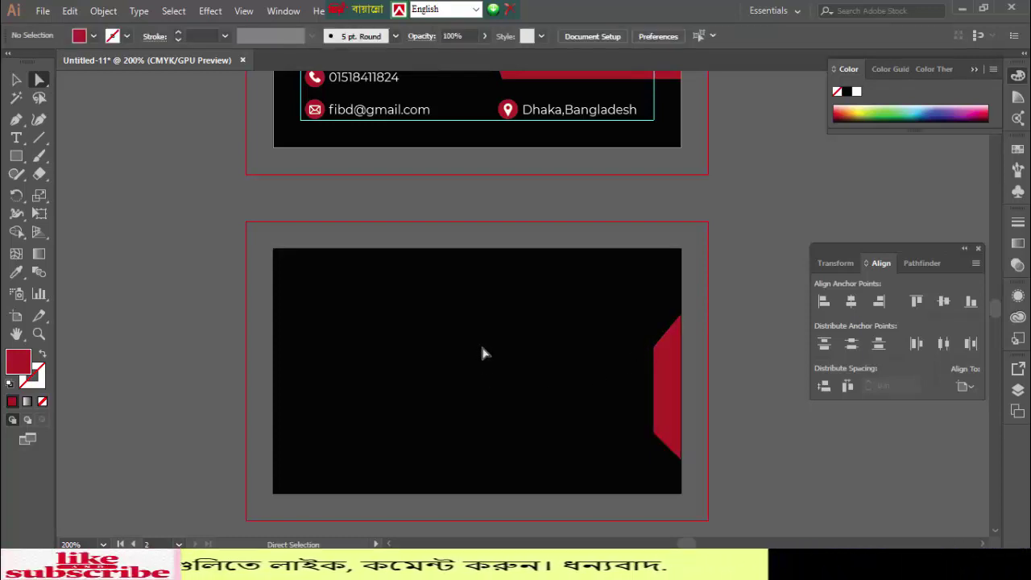
left_click(669, 387)
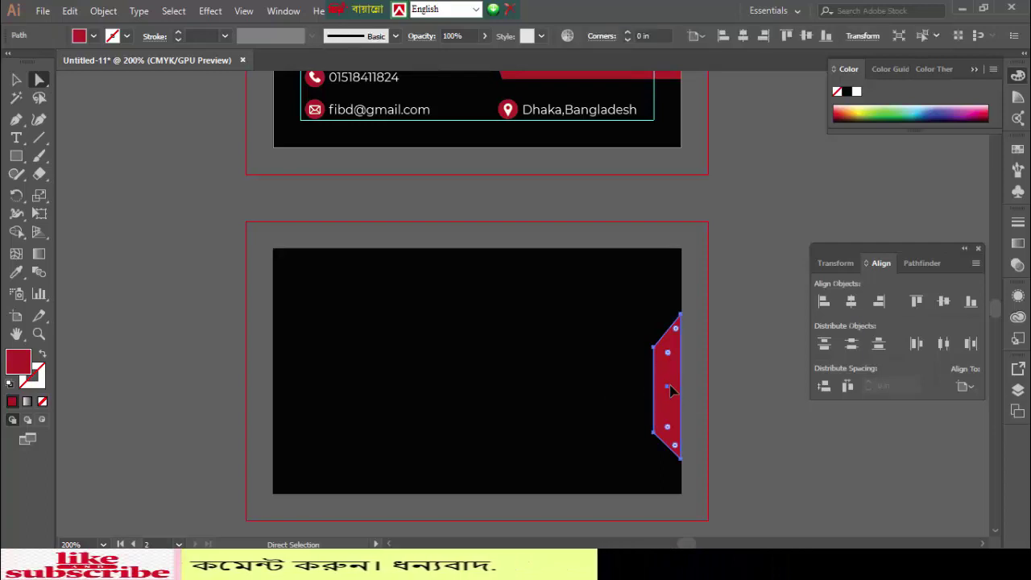
key("Delete")
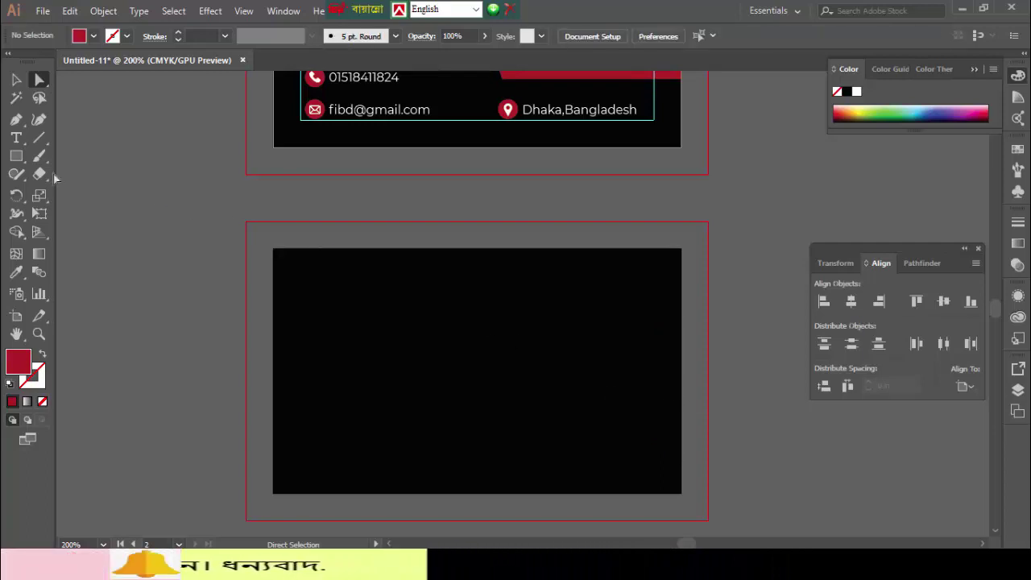
- Draw a red hexagon, rotate it 30°, and place it over the black card's right edge
left_click(17, 156)
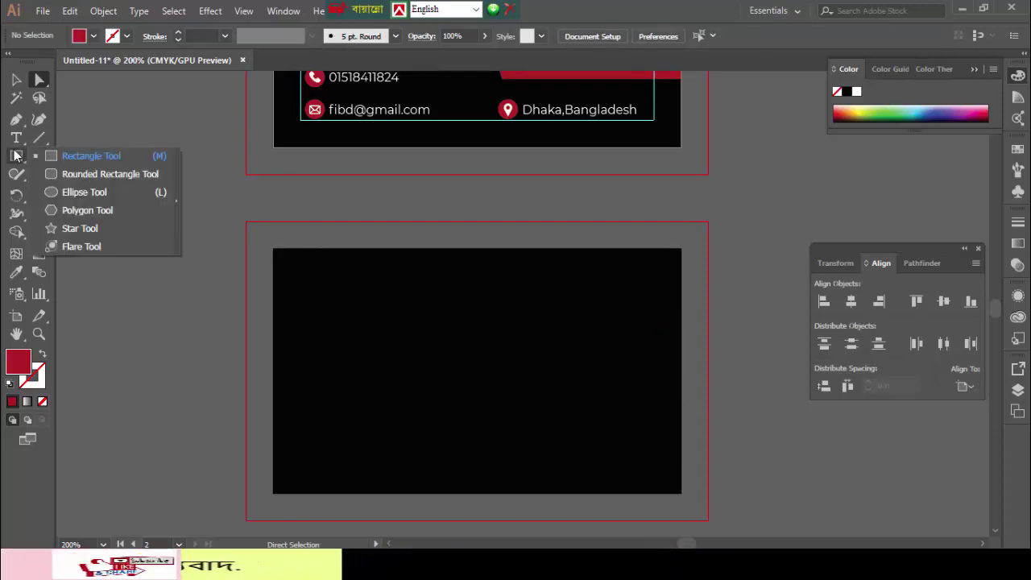
left_click(74, 211)
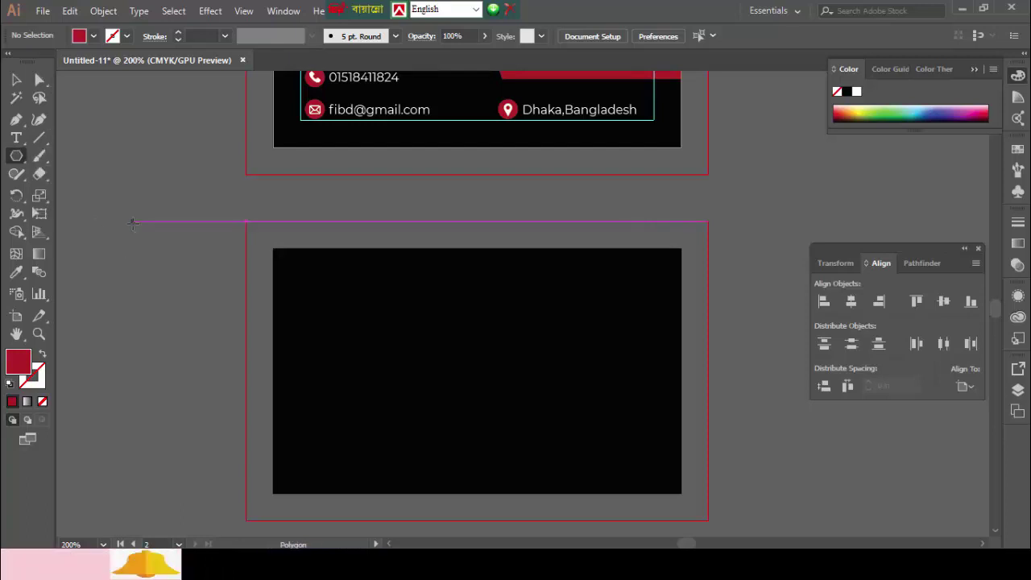
left_click_drag(133, 224, 186, 367)
key("v")
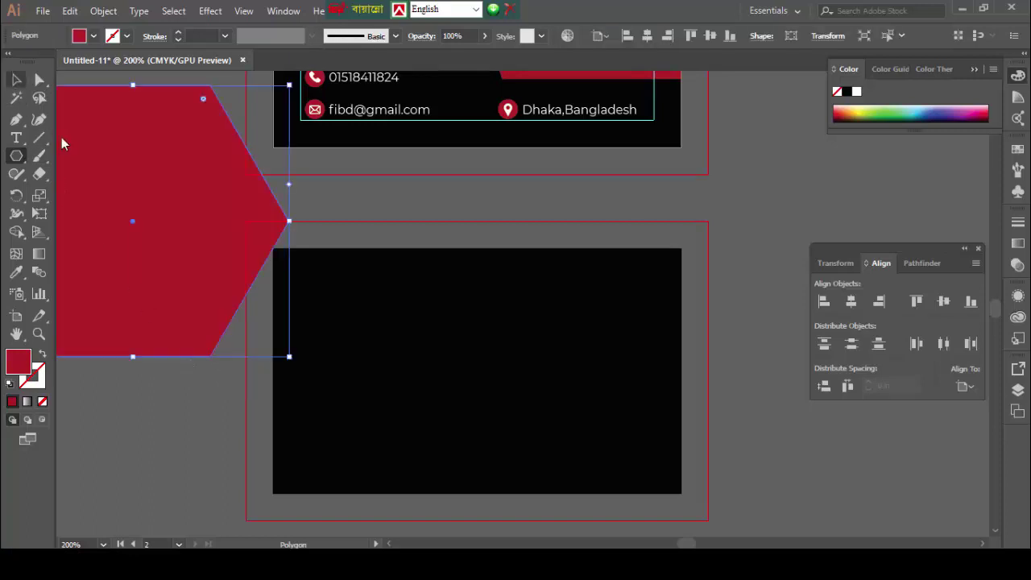
left_click_drag(174, 257, 475, 355)
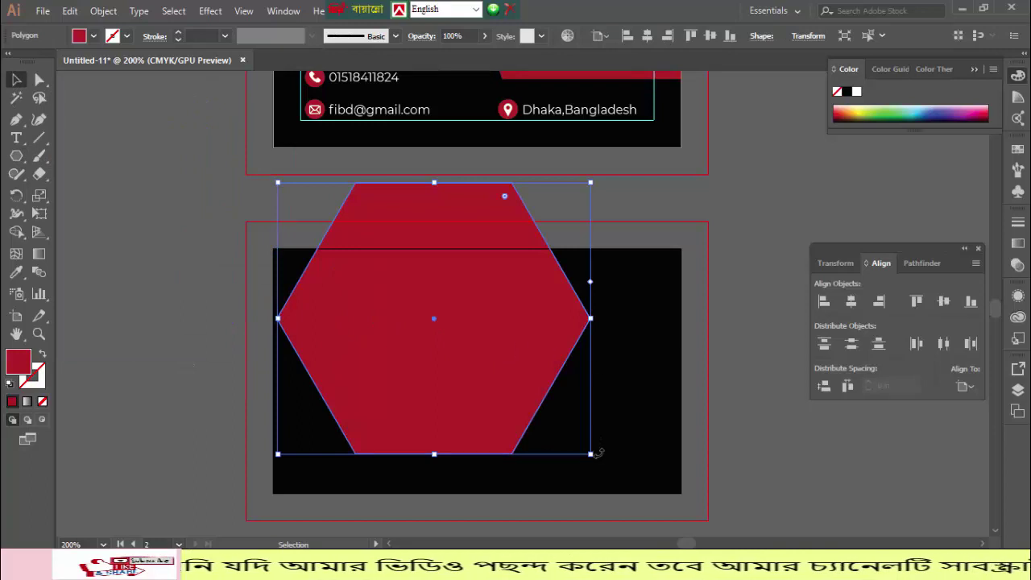
left_click_drag(594, 454, 345, 430)
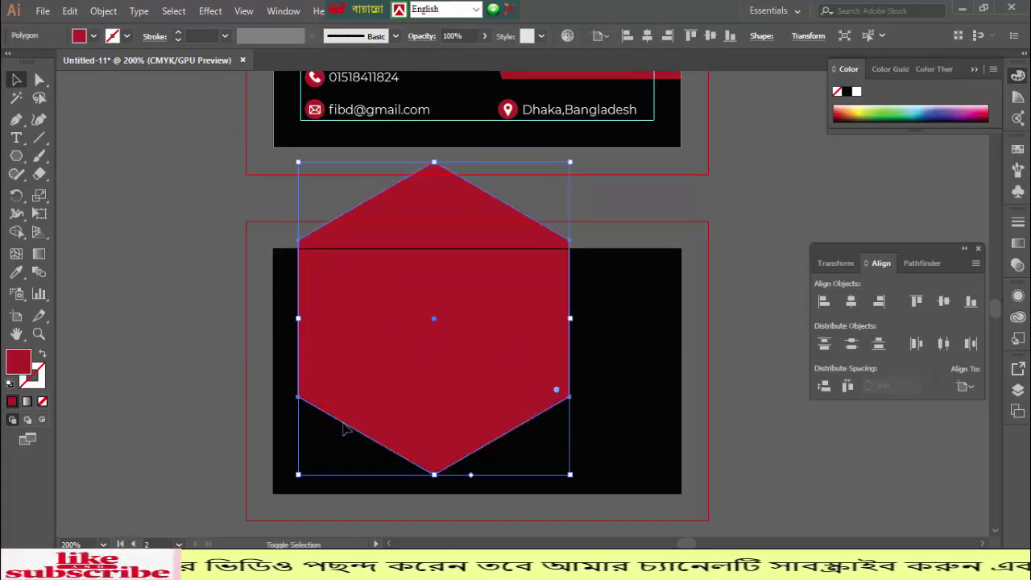
left_click_drag(449, 375, 736, 398)
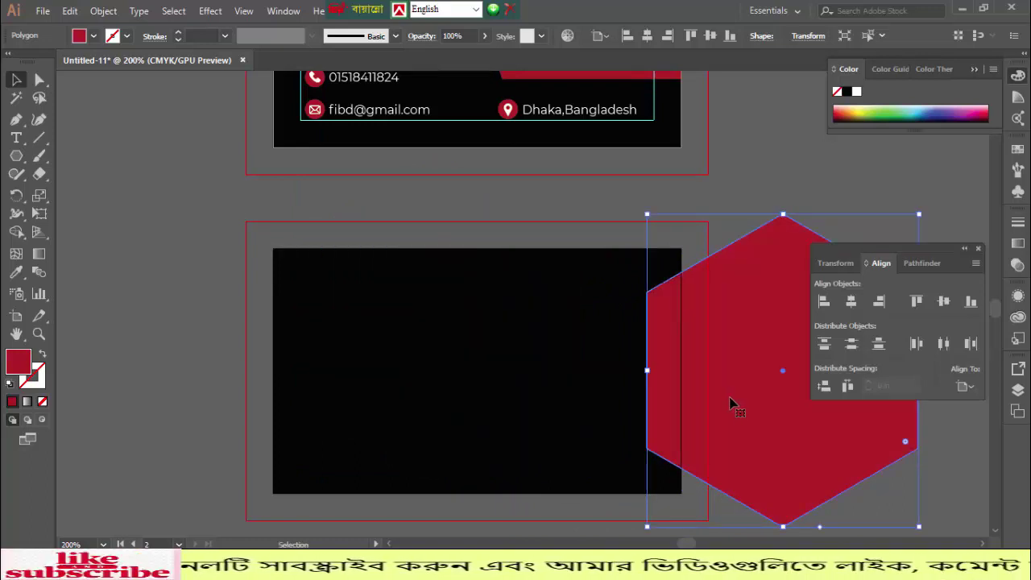
- Draw a vertical line along the card's right edge and trim off the hexagon part outside the card
scroll(594, 394, "right", 3)
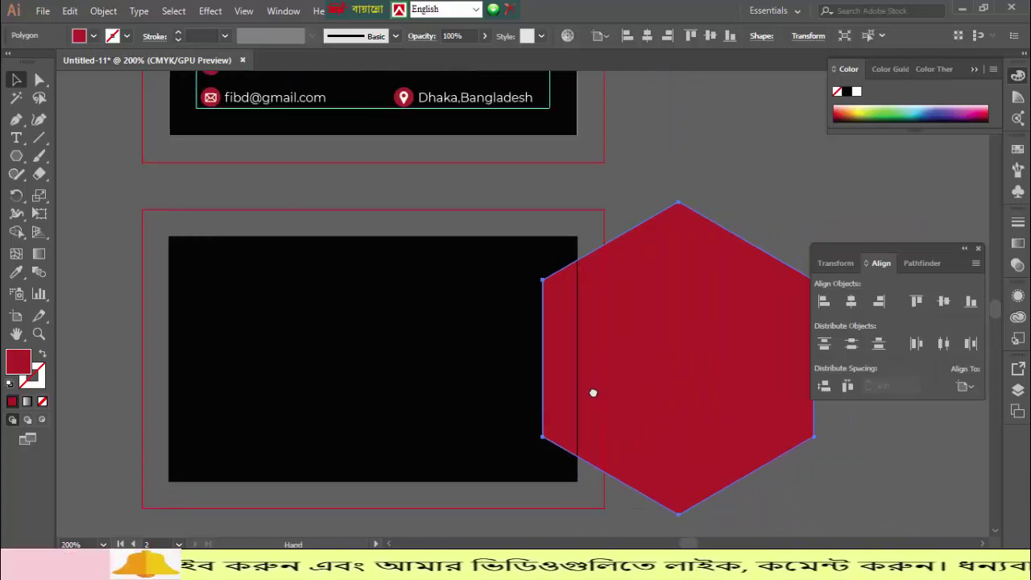
left_click(40, 137)
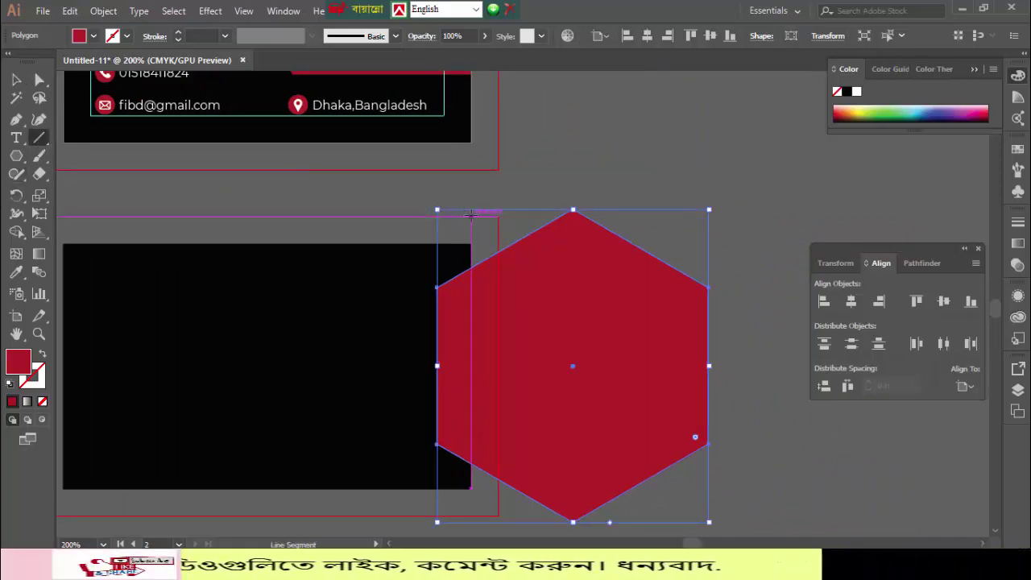
left_click_drag(470, 215, 471, 521)
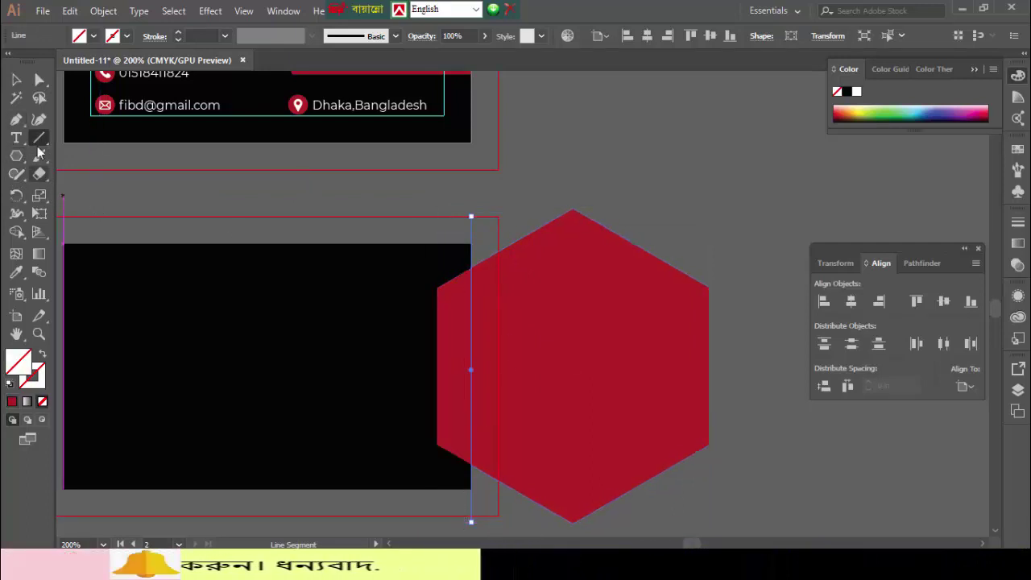
left_click(16, 79)
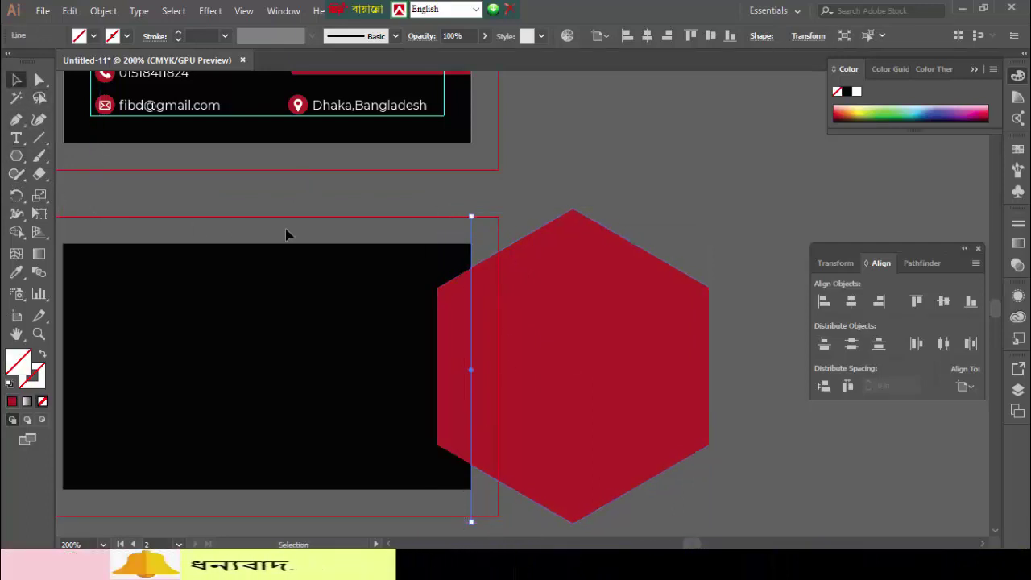
left_click(585, 412)
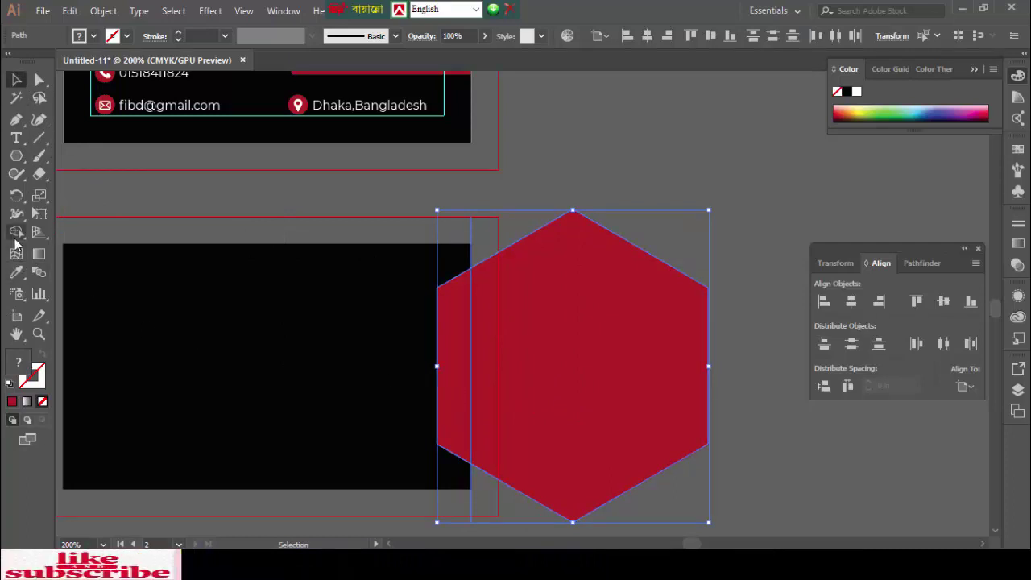
left_click(579, 285, "alt")
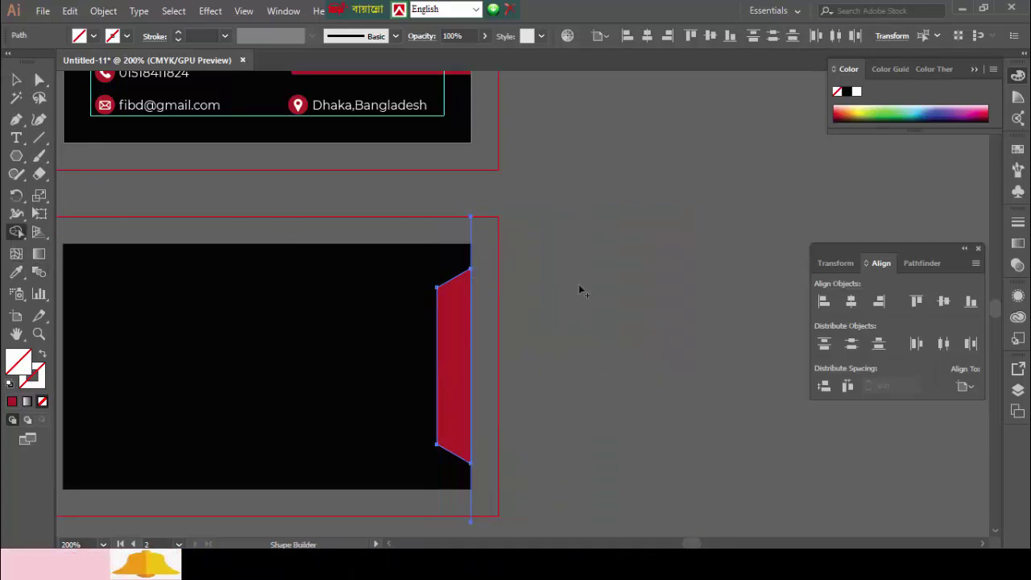
left_click(16, 81)
- Drag a copy of the red trapezoid over to the black card's left edge
left_click(539, 305)
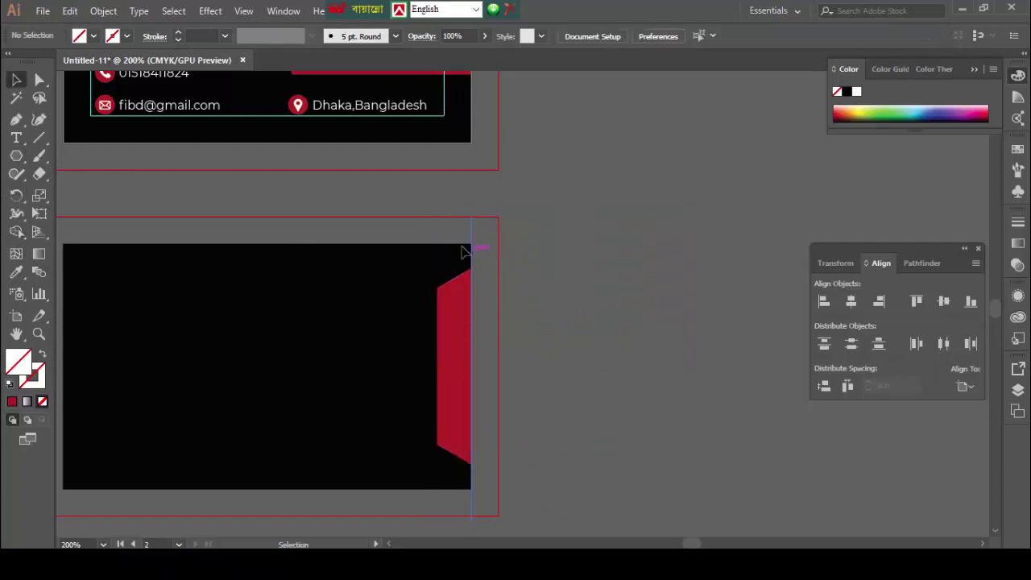
left_click(476, 241)
left_click(509, 253)
left_click_drag(553, 419, 723, 398)
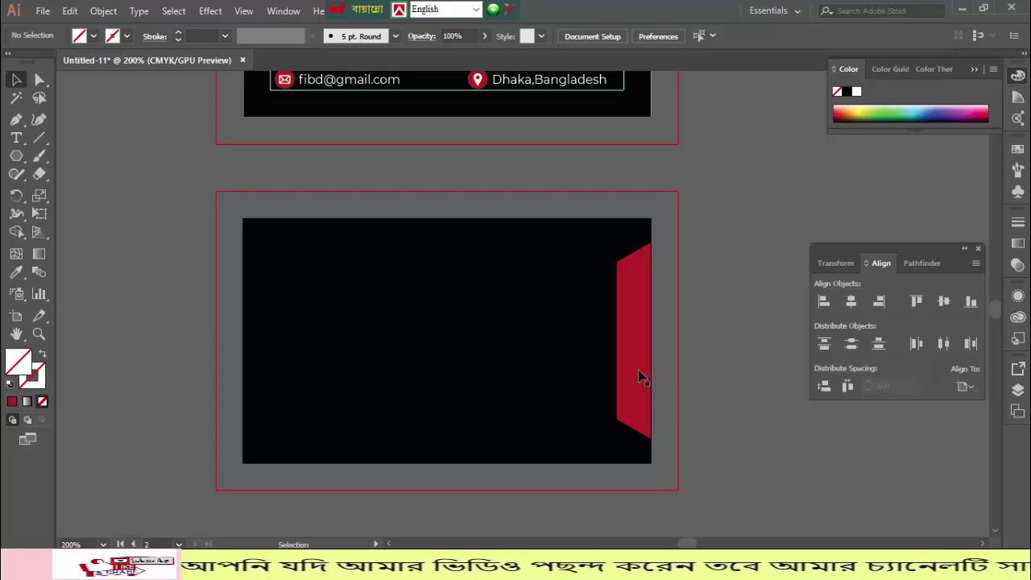
left_click_drag(636, 368, 266, 359)
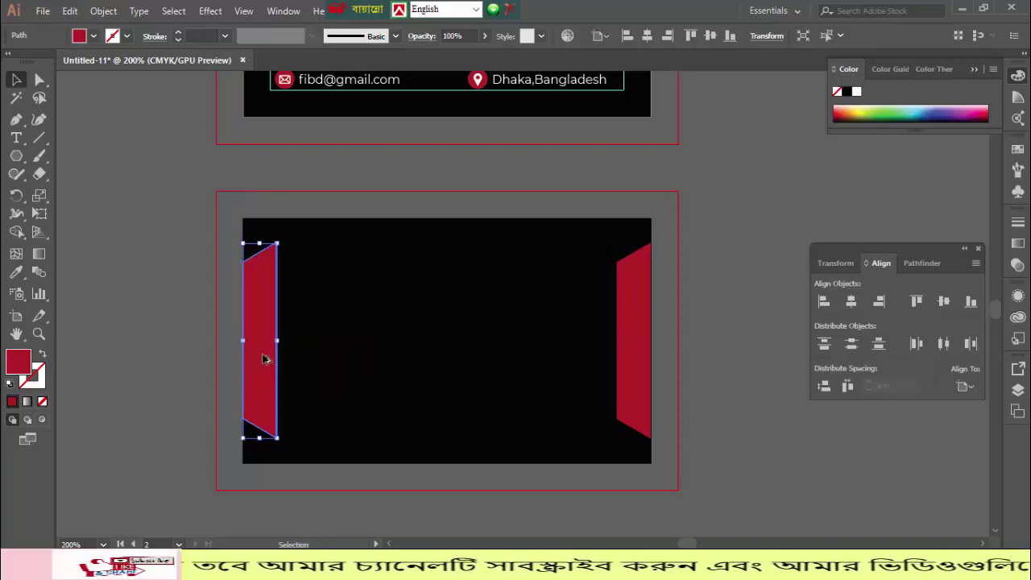
- Reflect a copy of the trapezoid across the vertical axis so it mirrors the right-side tab
right_click(267, 359)
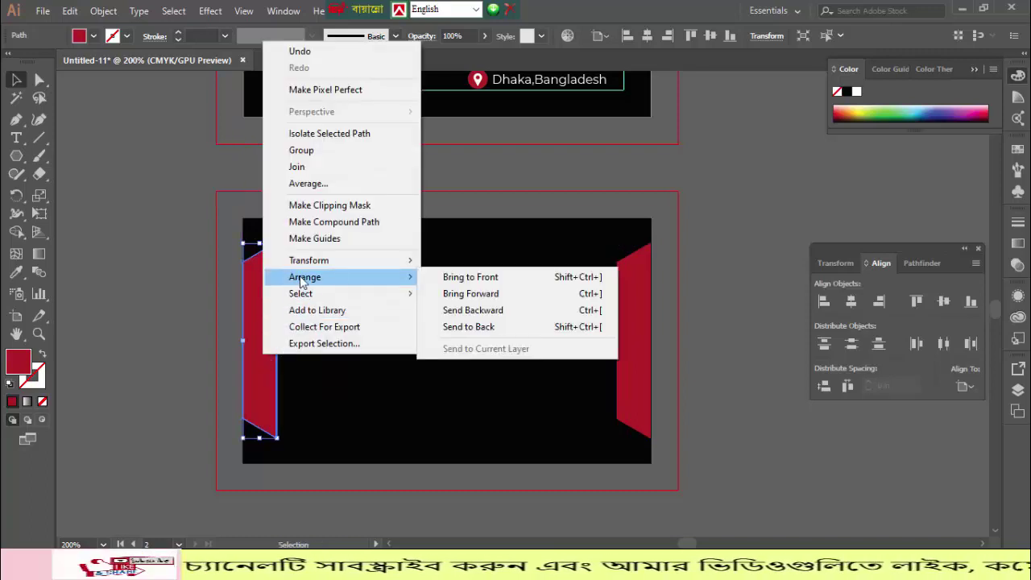
mouse_move(379, 267)
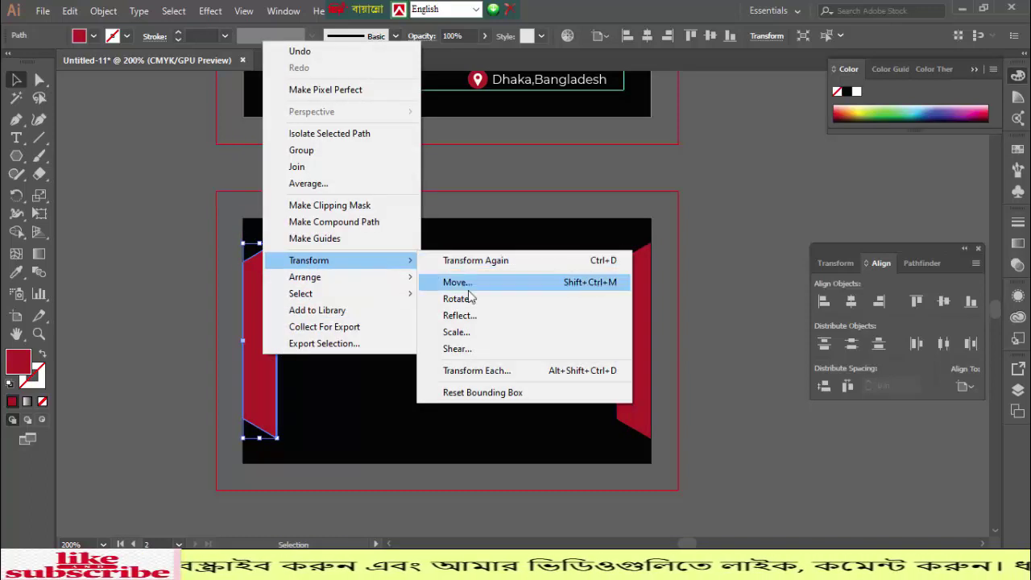
left_click(470, 316)
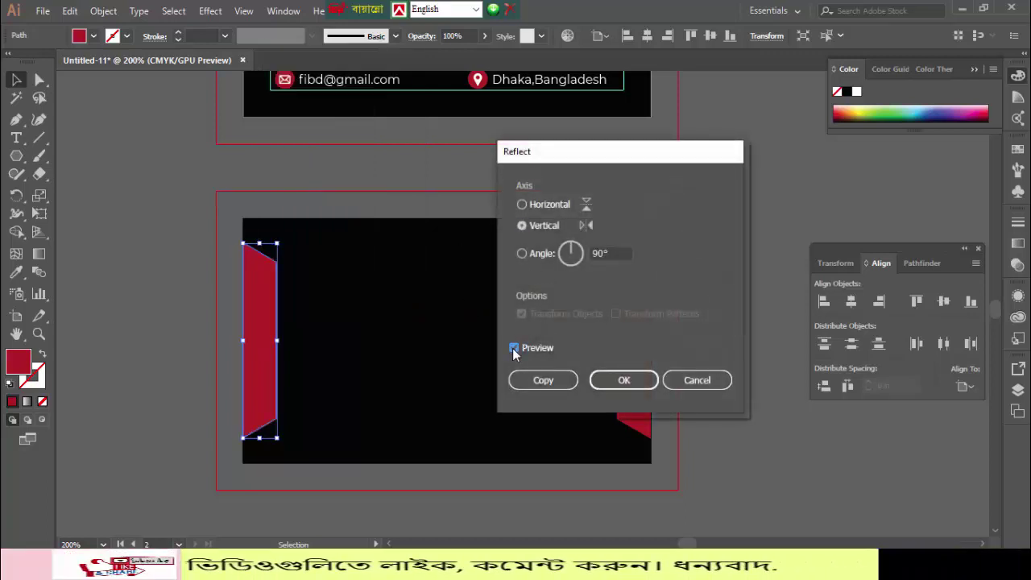
left_click(612, 384)
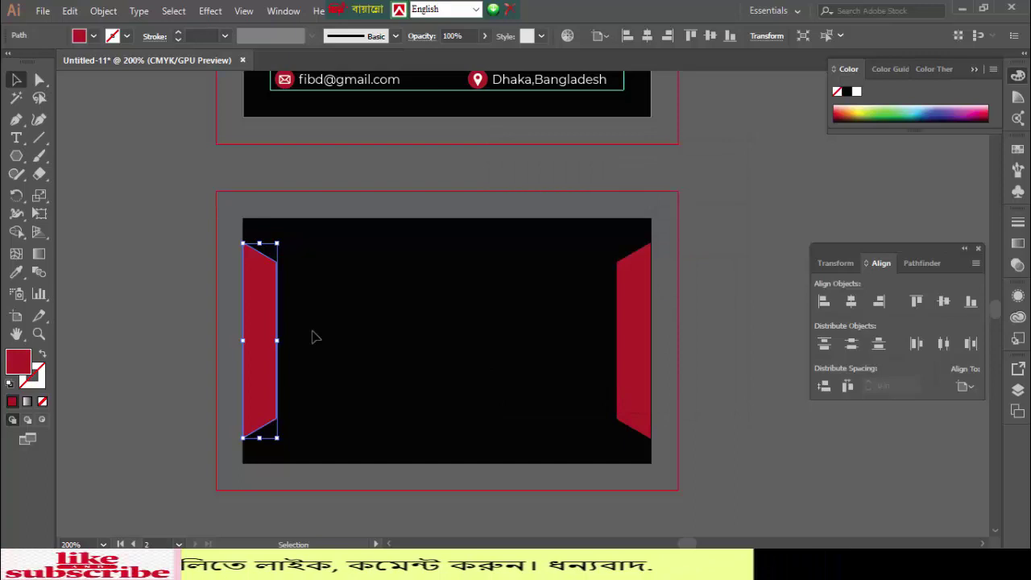
left_click(159, 301)
scroll(484, 347, "up", 3)
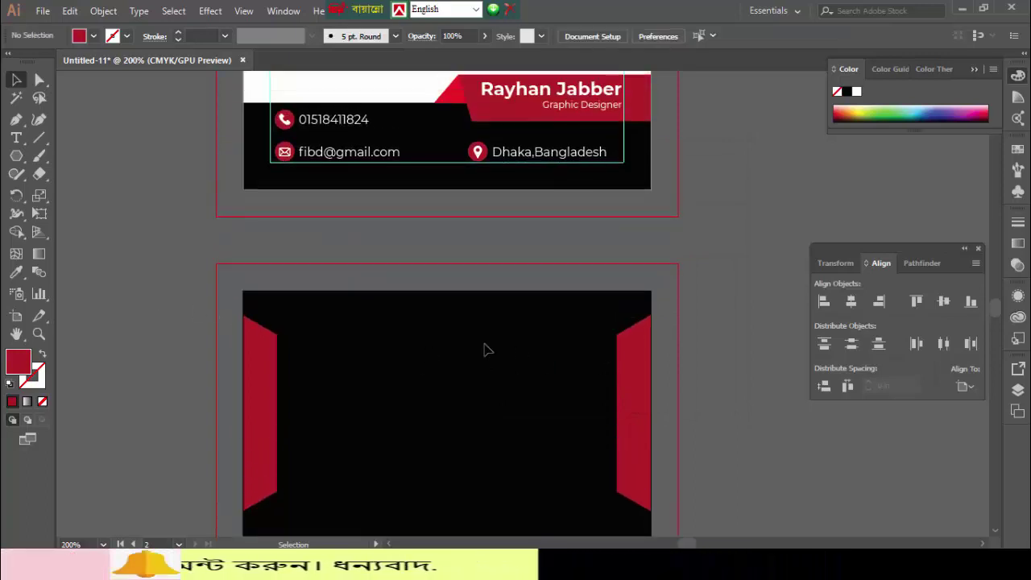
- Duplicate the front card's Company logo group beside the card
scroll(481, 358, "up", 3)
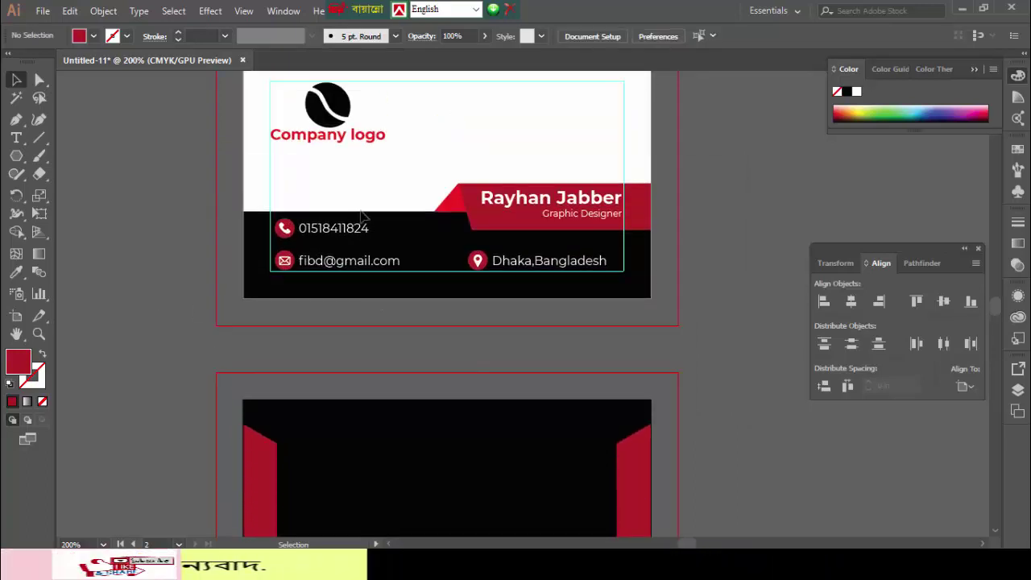
scroll(368, 252, "up", 1)
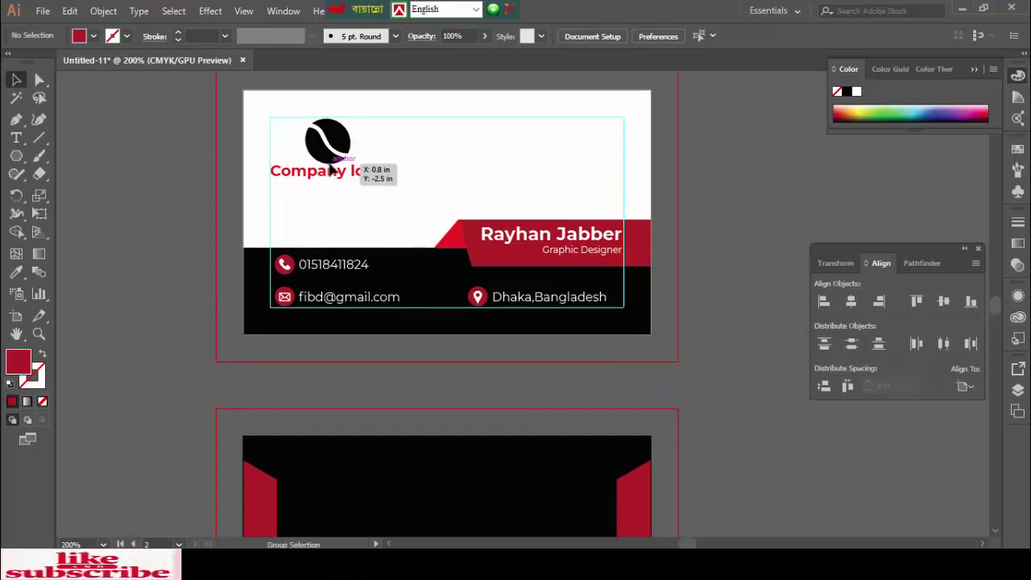
left_click(330, 167)
left_click(108, 173)
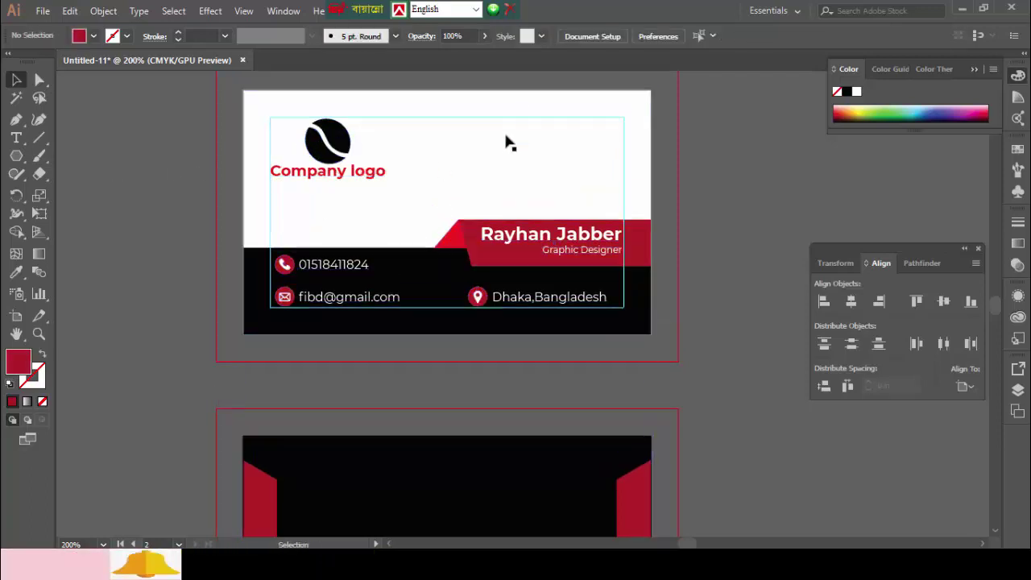
scroll(508, 142, "up", 2)
left_click(502, 248)
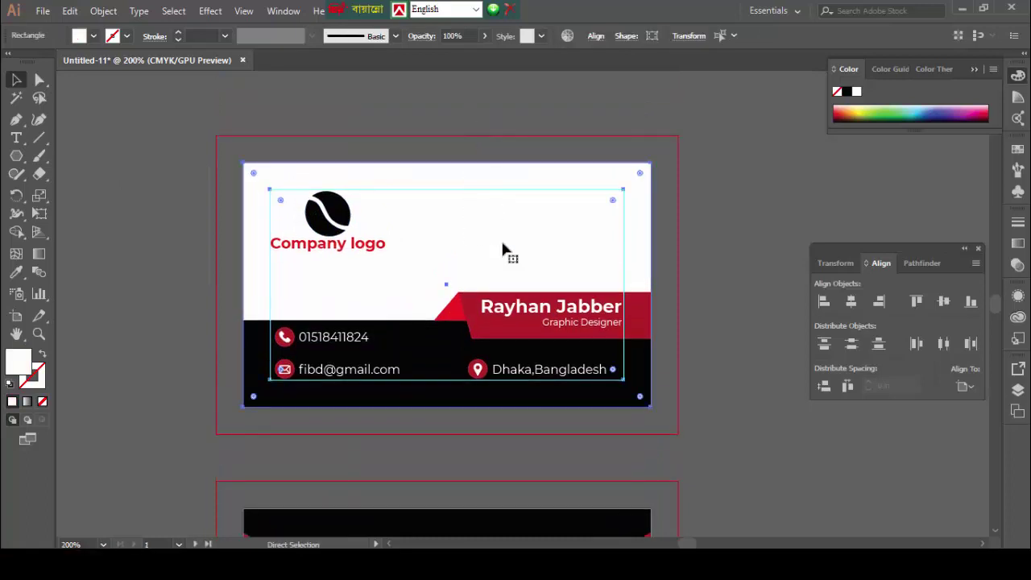
key("ctrl+shift+a")
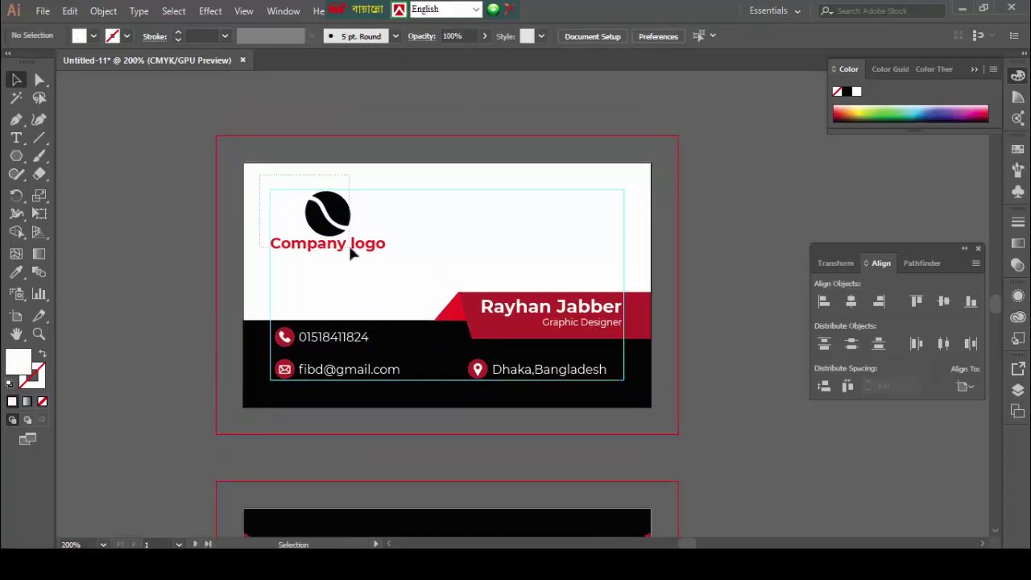
left_click(350, 253)
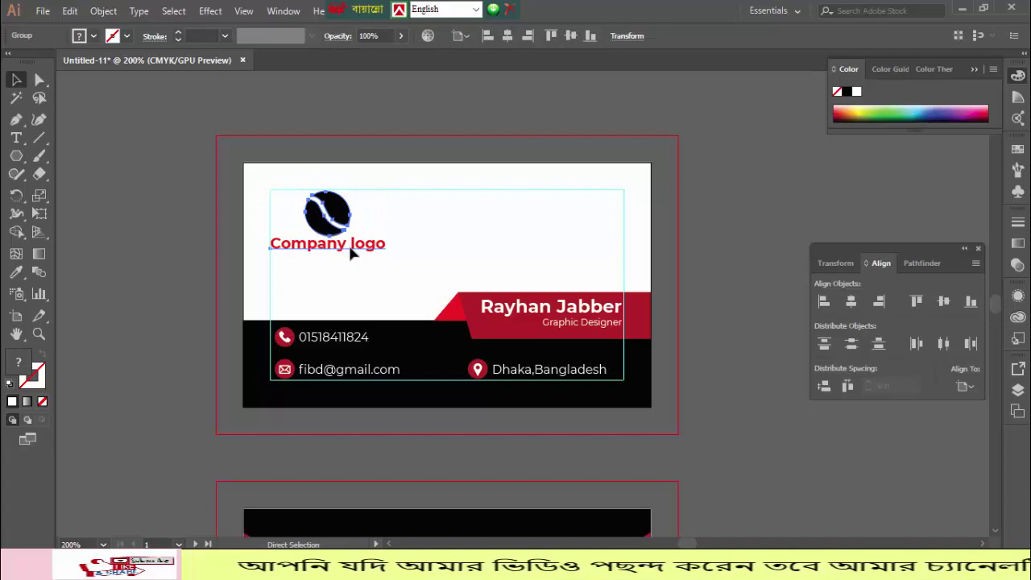
left_click_drag(350, 247, 175, 475)
- Ungroup the logo copy, make its circle mark white, and select the mark with the Company text
scroll(207, 362, "down", 7)
left_click(126, 403)
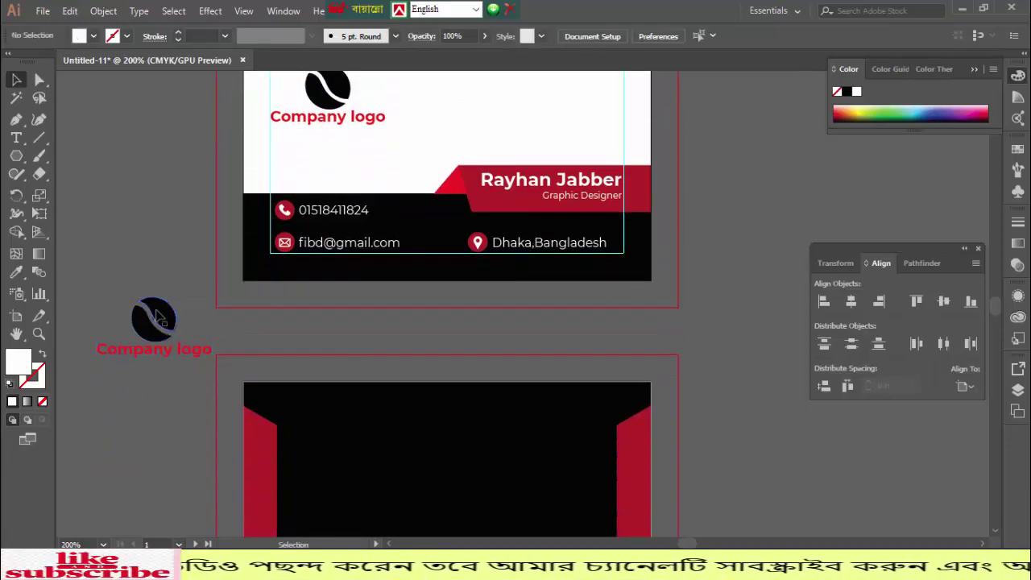
left_click(158, 314)
right_click(155, 308)
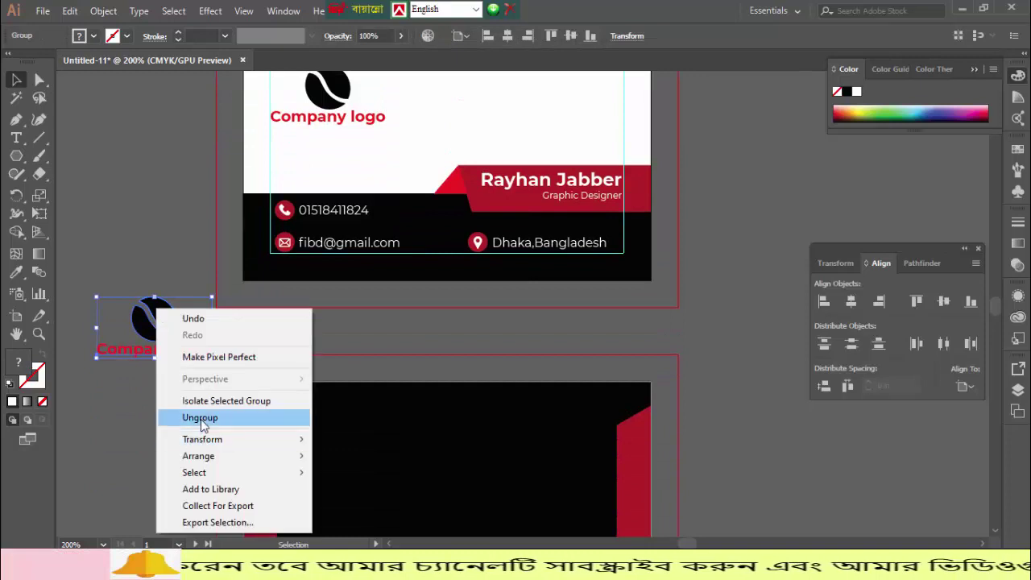
left_click(201, 417)
left_click(118, 419)
left_click(153, 316)
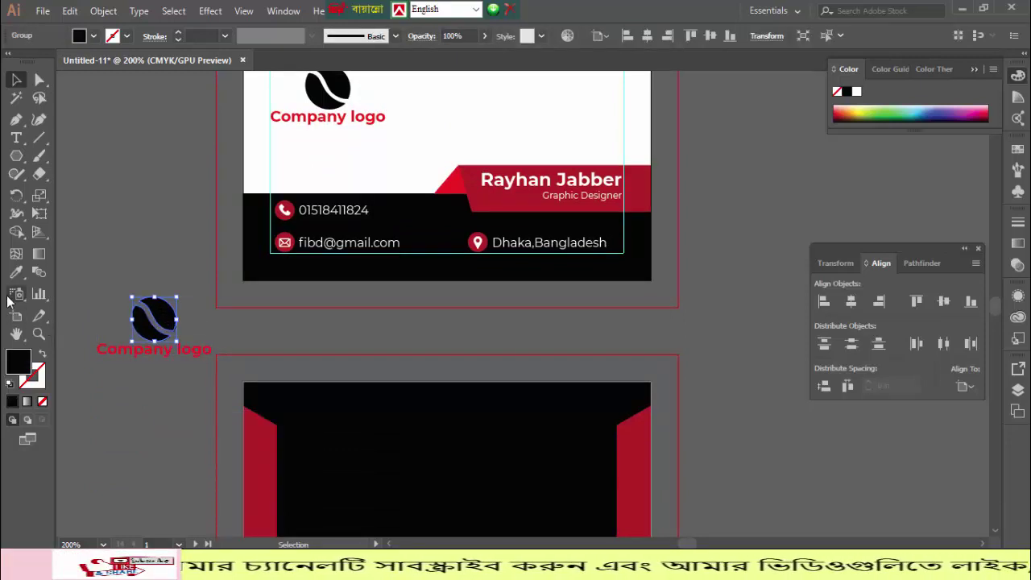
left_click(16, 272)
left_click(319, 164)
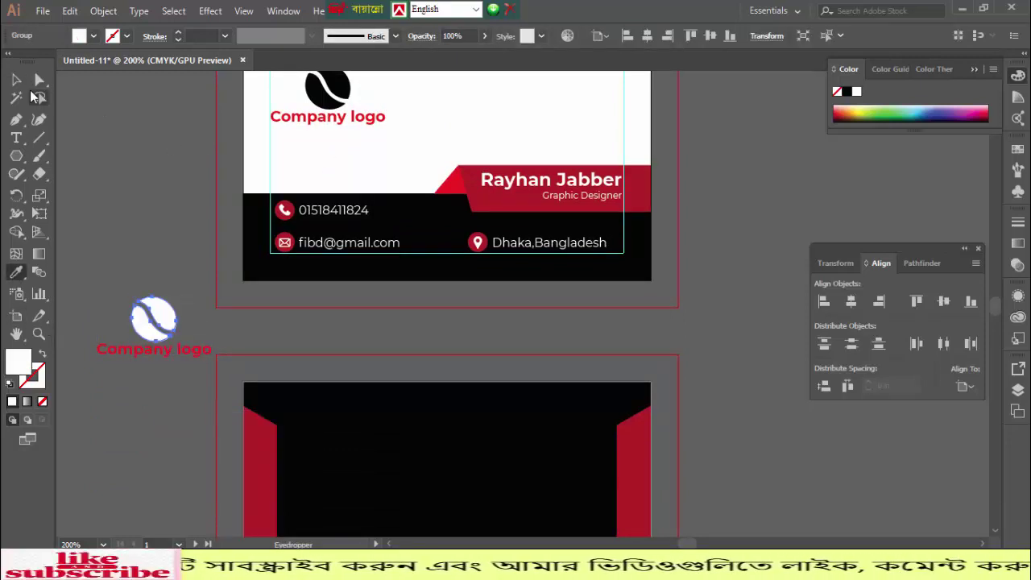
left_click(16, 82)
left_click_drag(121, 238, 207, 420)
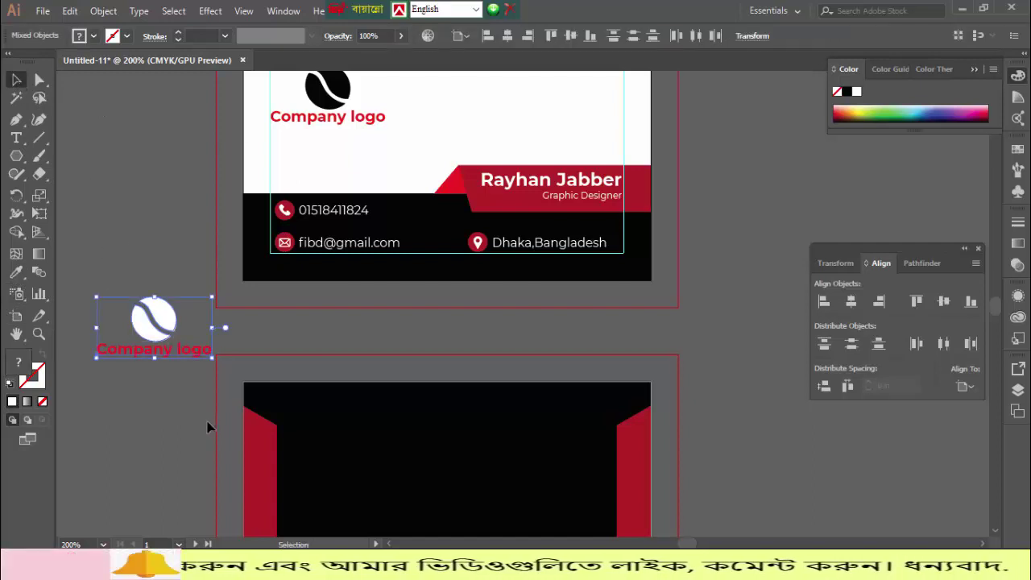
- Move the logo onto the black card back and bring it in front of the background
key("a")
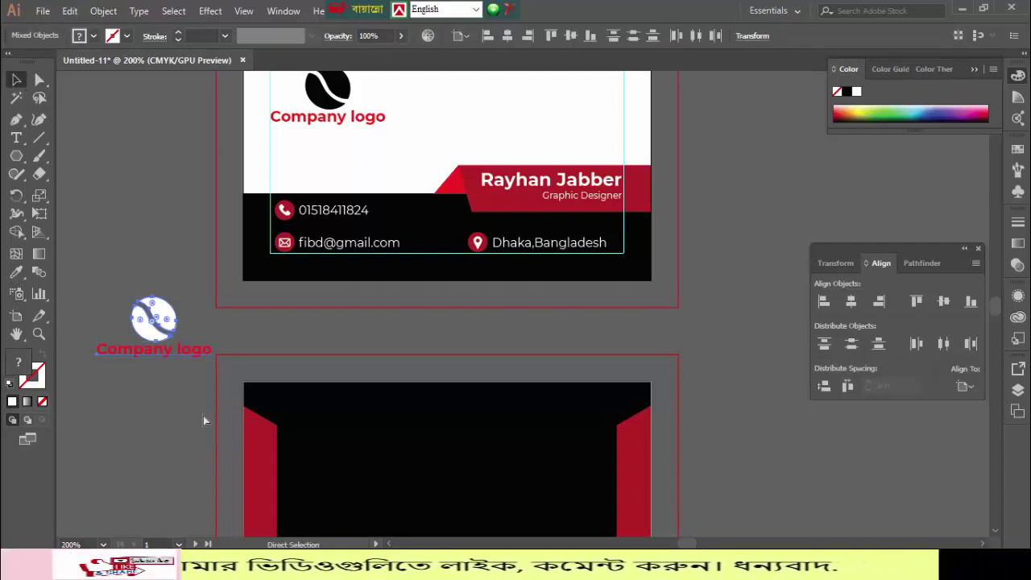
key("v")
left_click_drag(164, 318, 436, 465)
scroll(436, 466, "down", 3)
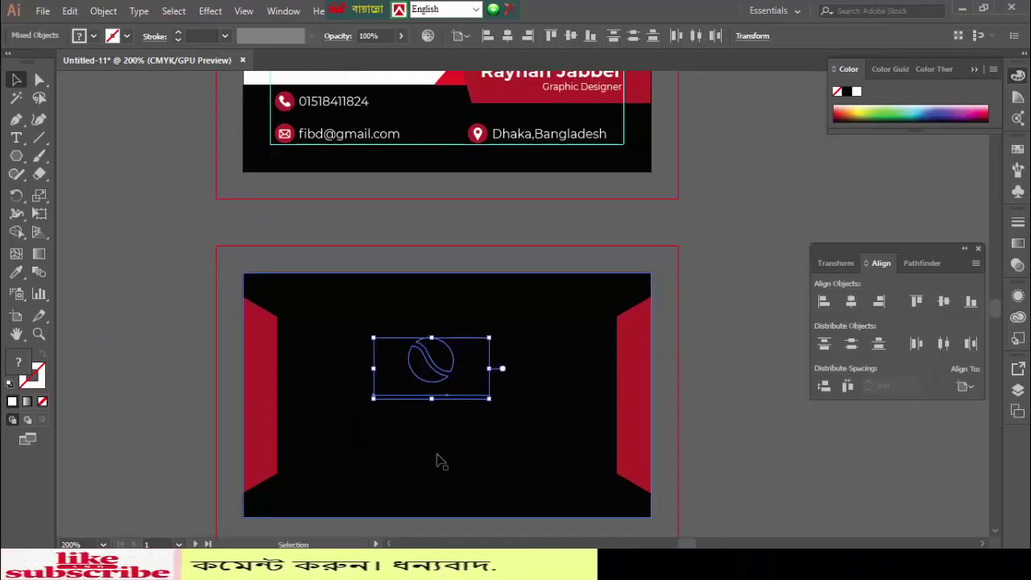
right_click(442, 360)
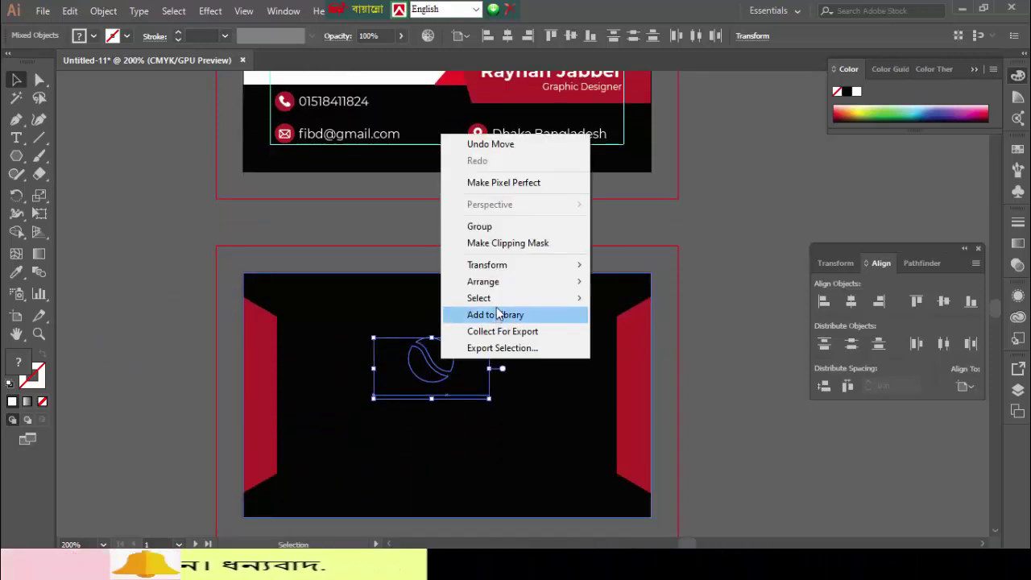
mouse_move(543, 287)
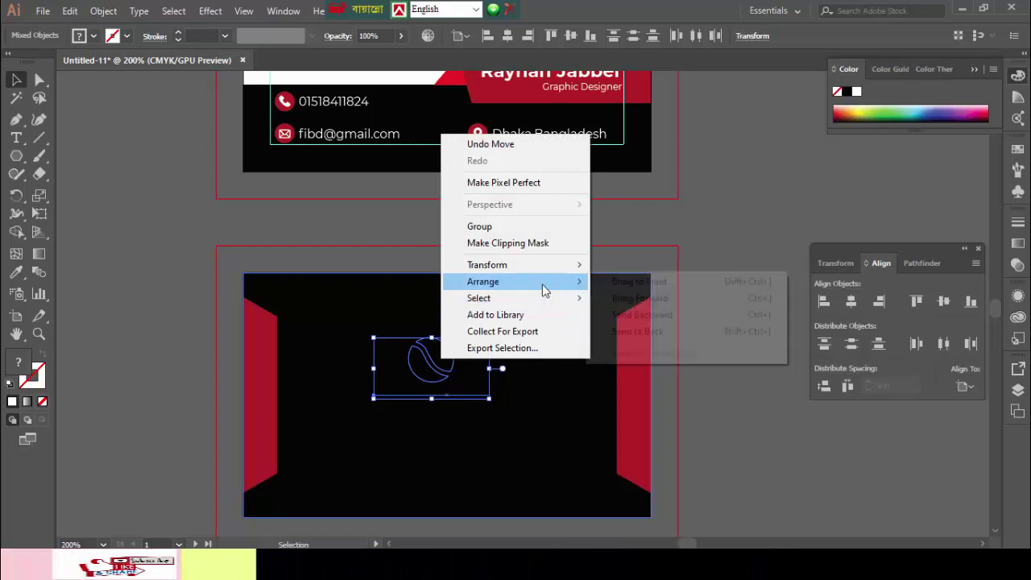
left_click(628, 283)
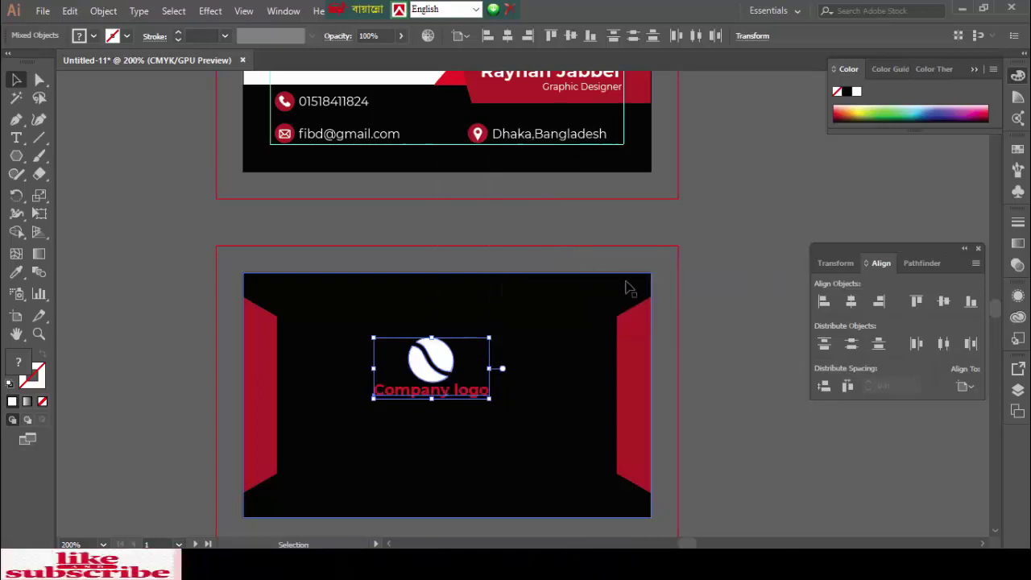
- Enlarge the logo on the black back and center it vertically, then zoom out to both sides
key("a")
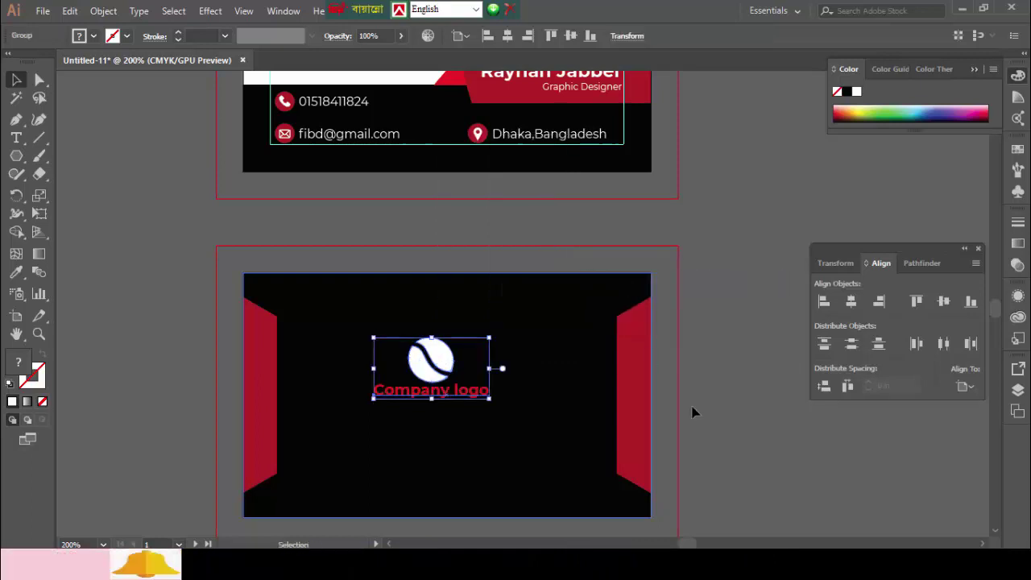
left_click(750, 454)
left_click(437, 351)
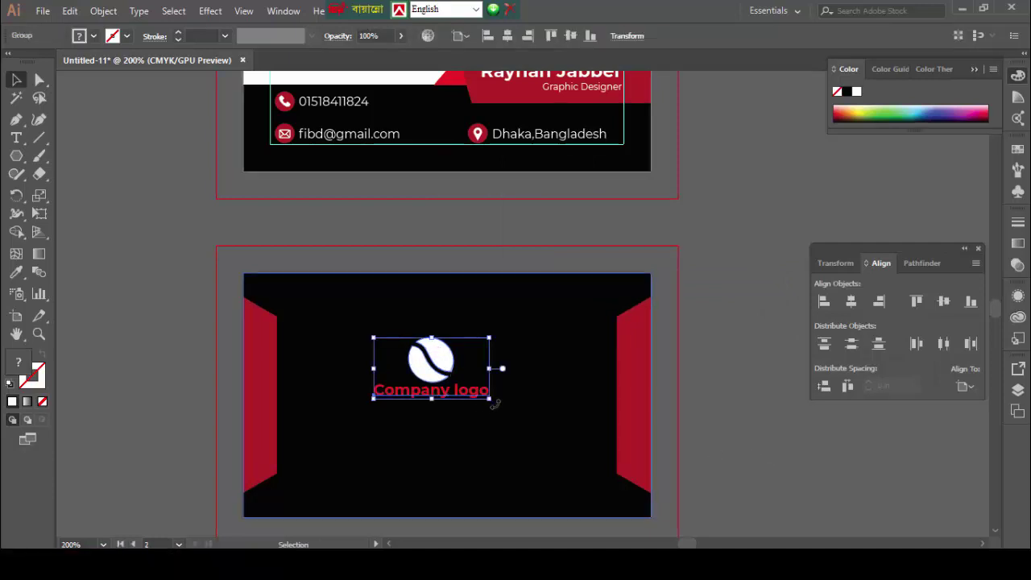
left_click_drag(490, 398, 542, 466)
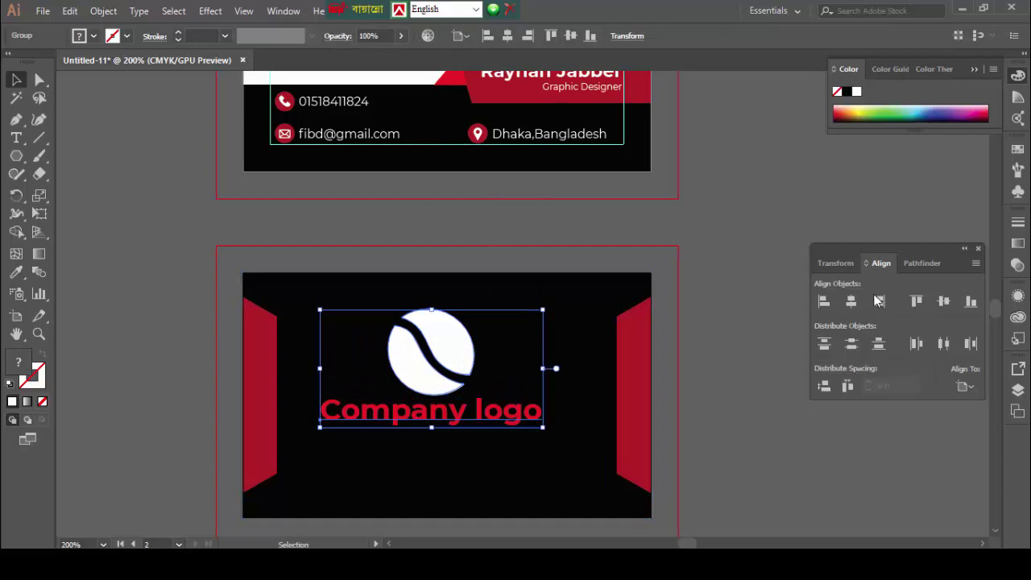
left_click(943, 300)
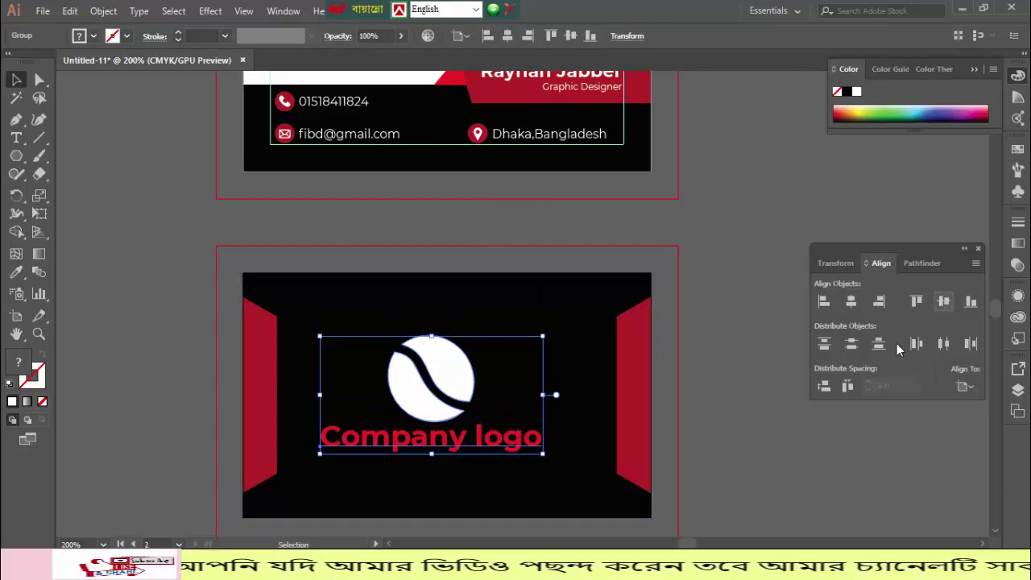
left_click(723, 403)
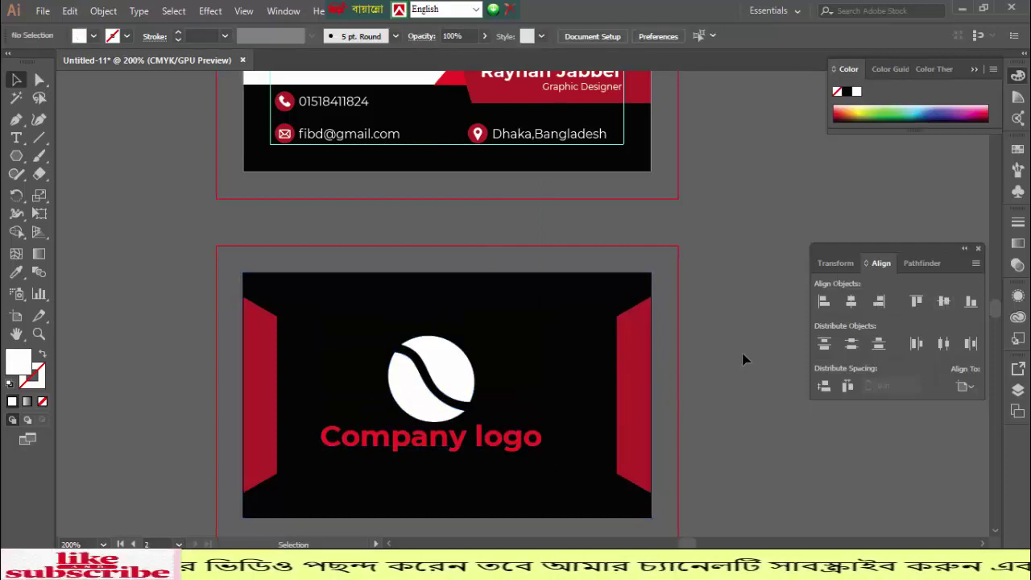
key("ctrl+minus")
key("ctrl+minus")
key("ctrl+minus")
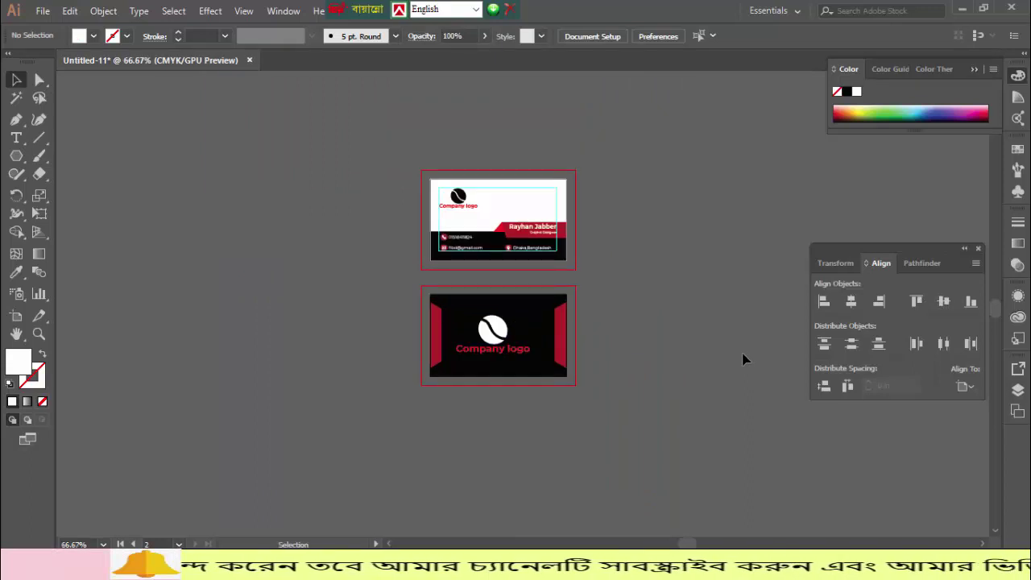
- Clear the selection and open Save for Web with a PNG-24 preview of the card back
key("ctrl+plus")
key("ctrl+plus")
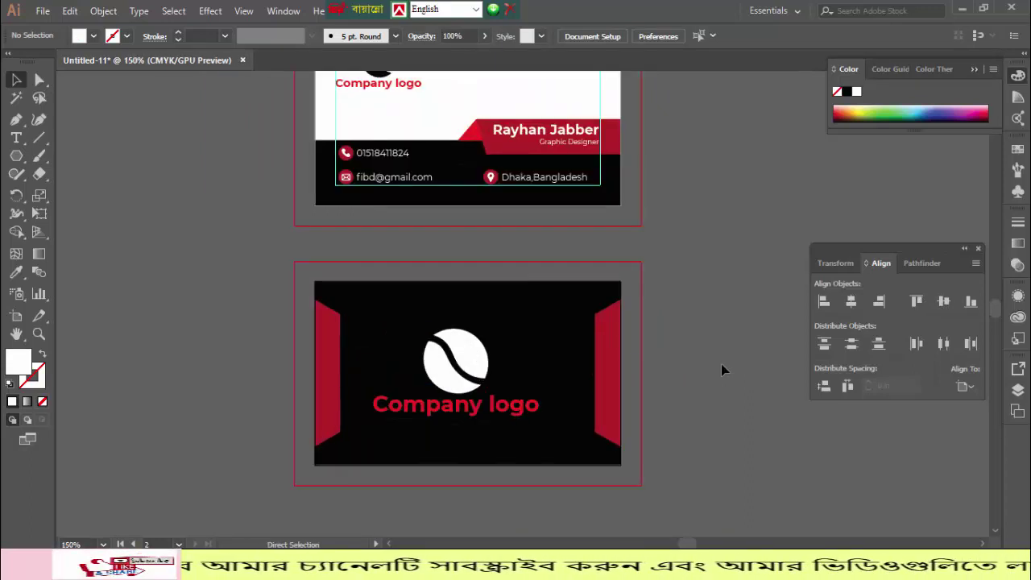
left_click(513, 392)
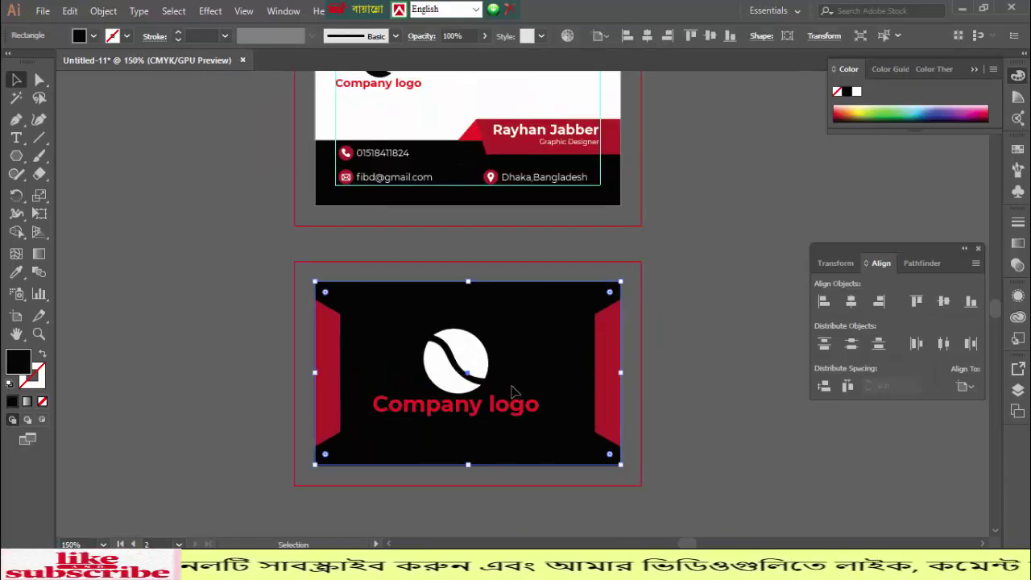
key("a")
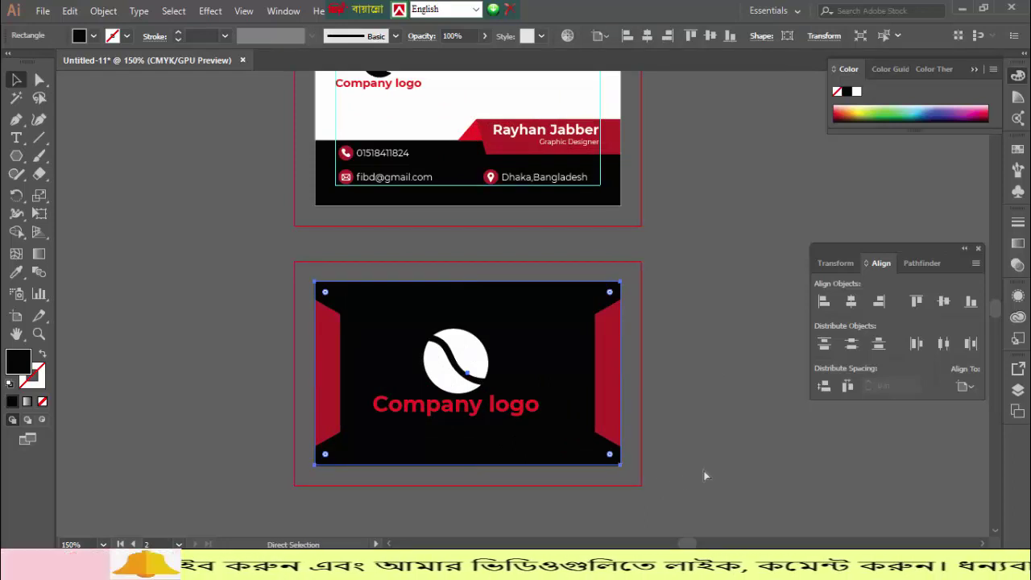
key("ctrl+a")
left_click(696, 471)
key("v")
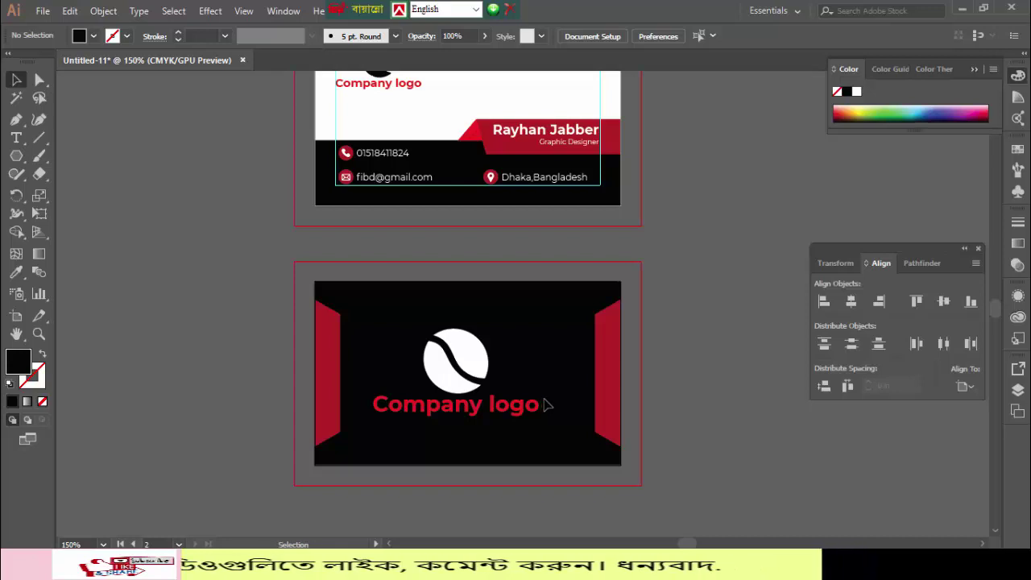
key("ctrl+alt+shift+s")
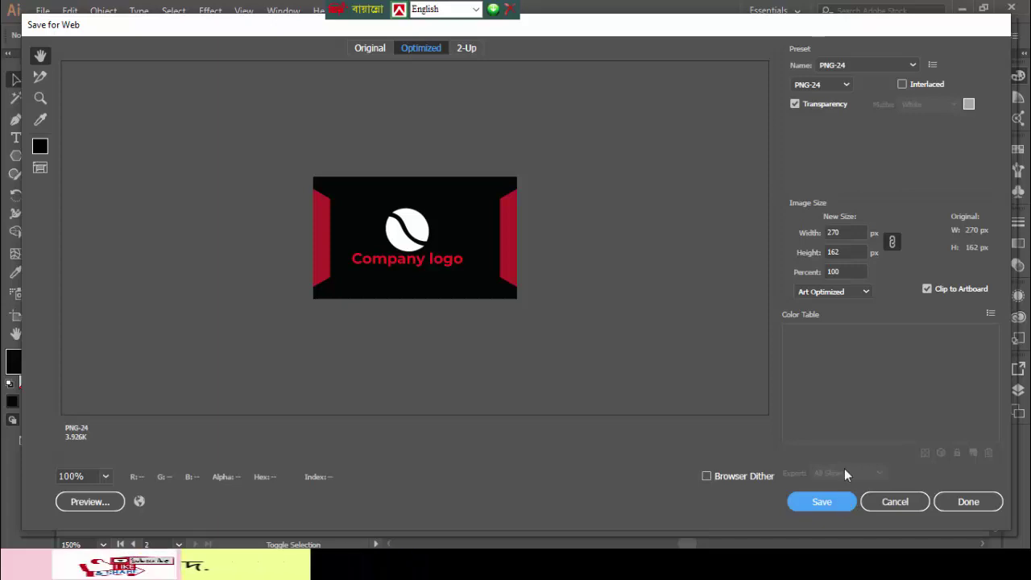
- Export the card back at 1000% as a 2700×1620 px PNG-24 named Business-card-10.1
left_click(849, 272)
type("0")
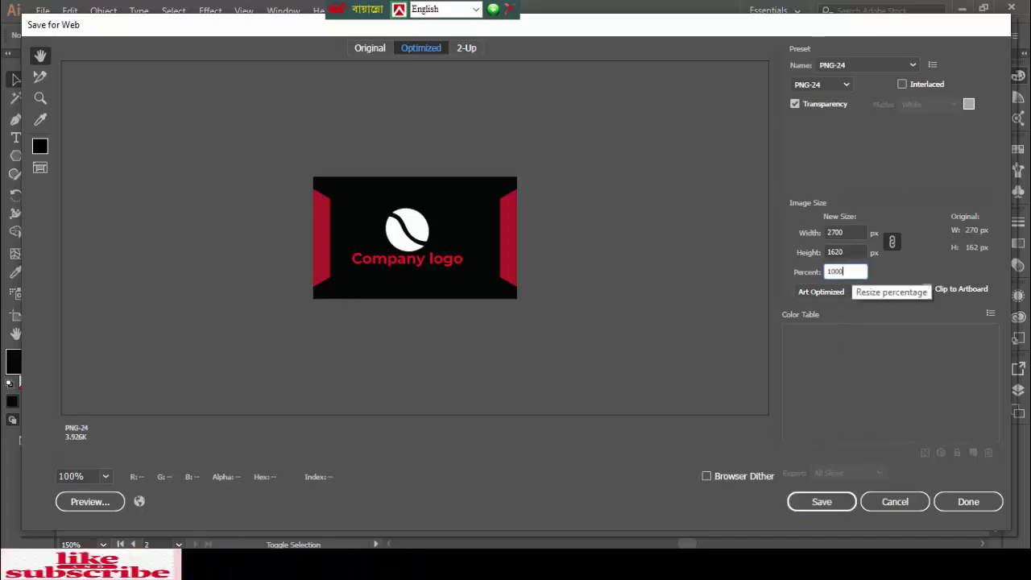
left_click(822, 502)
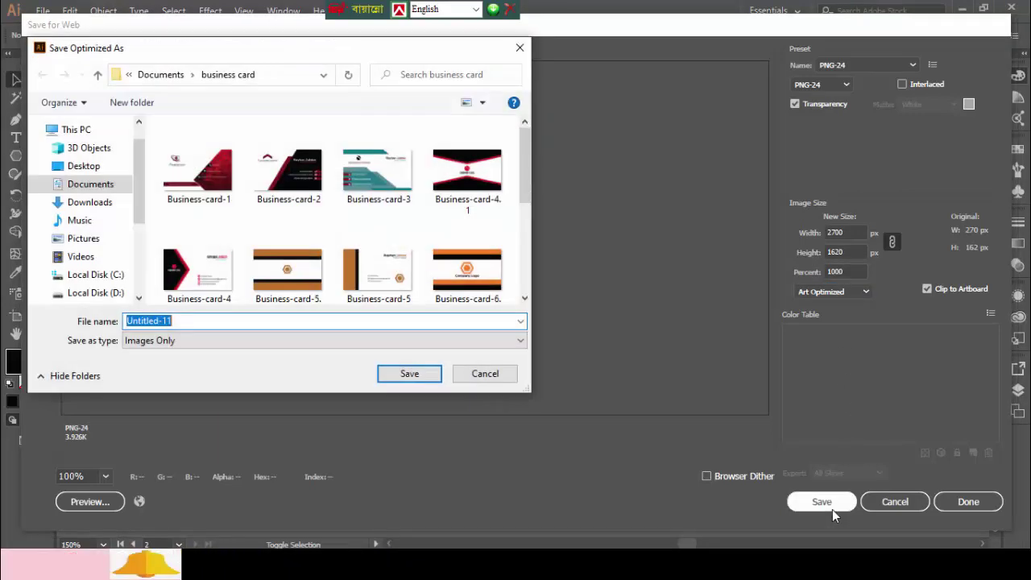
scroll(336, 300, "down", 3)
left_click(213, 274)
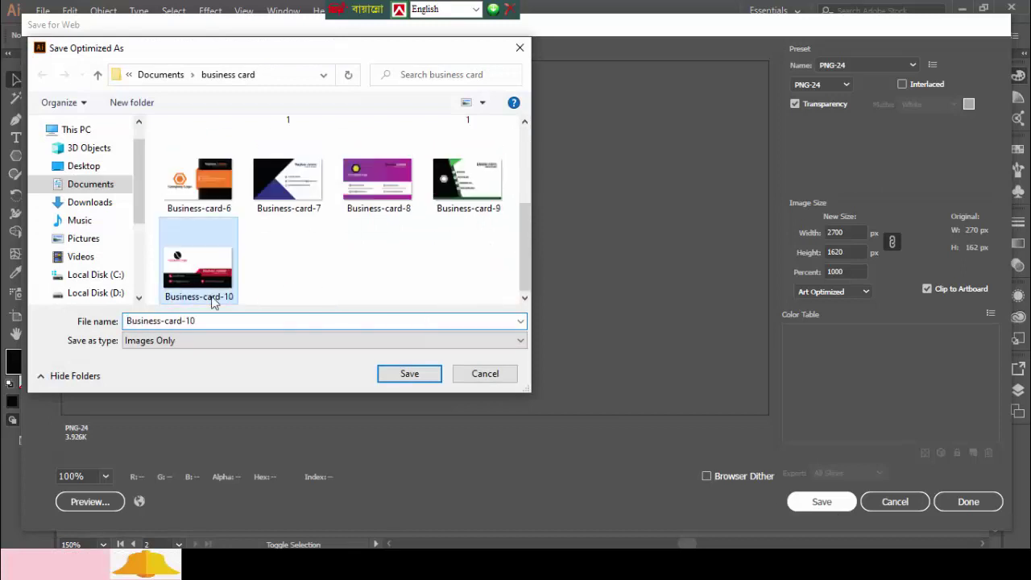
double_click(211, 320)
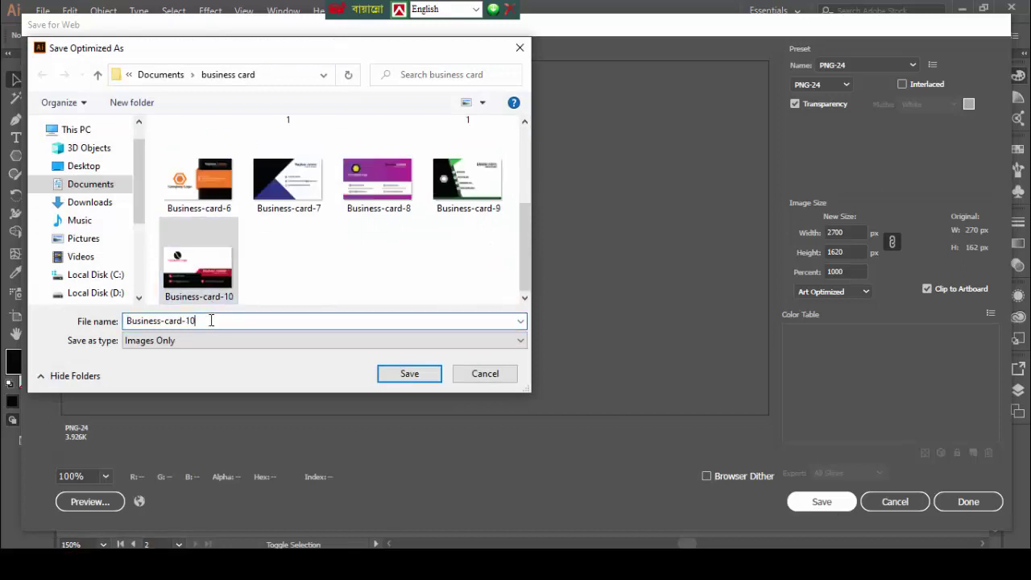
type(".1")
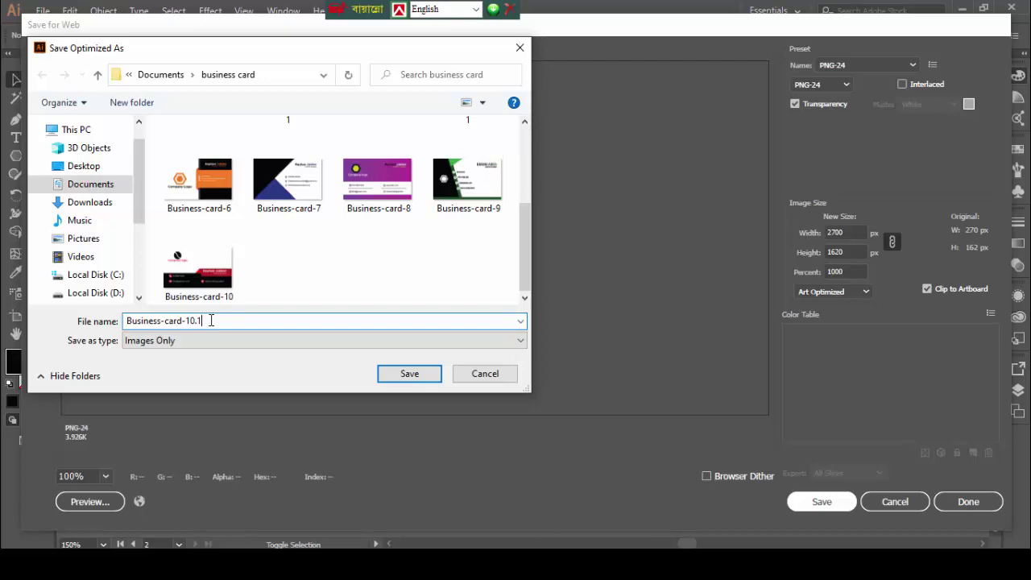
key("Return")
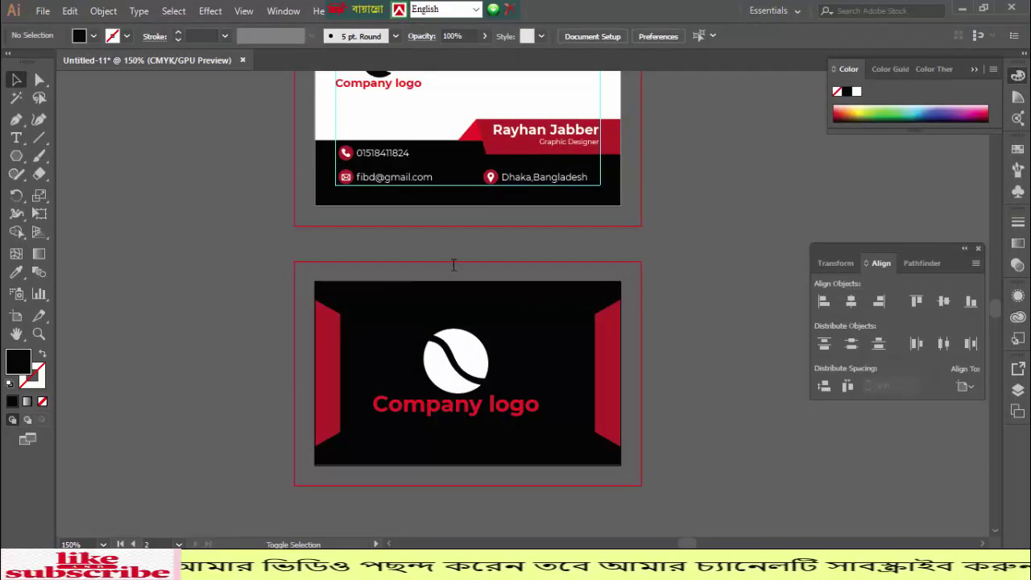
- Save the document as Business card 10.ai in Documents > business card, accepting the Illustrator options
scroll(428, 331, "up", 5)
scroll(427, 331, "down", 4)
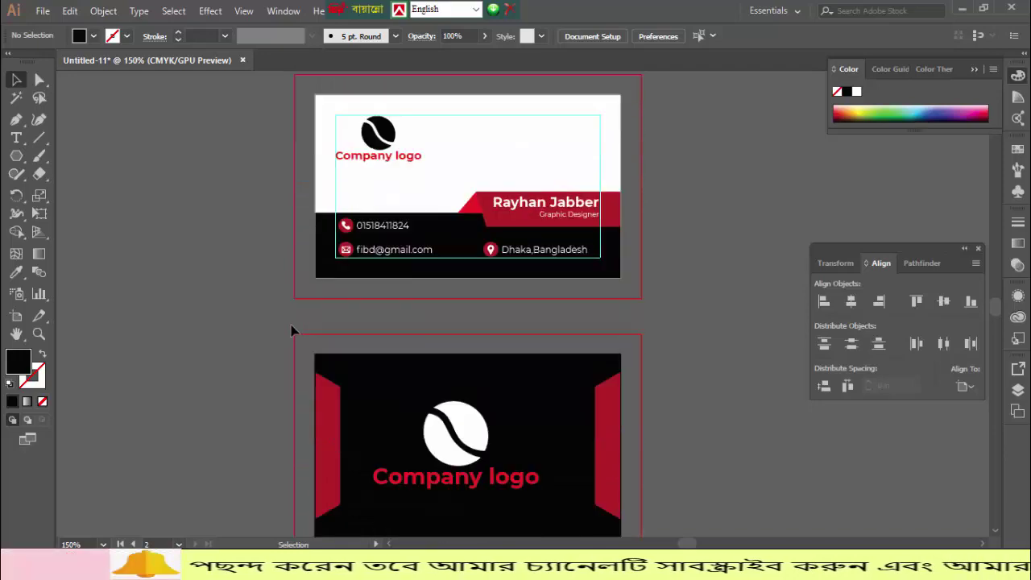
key("ctrl+s")
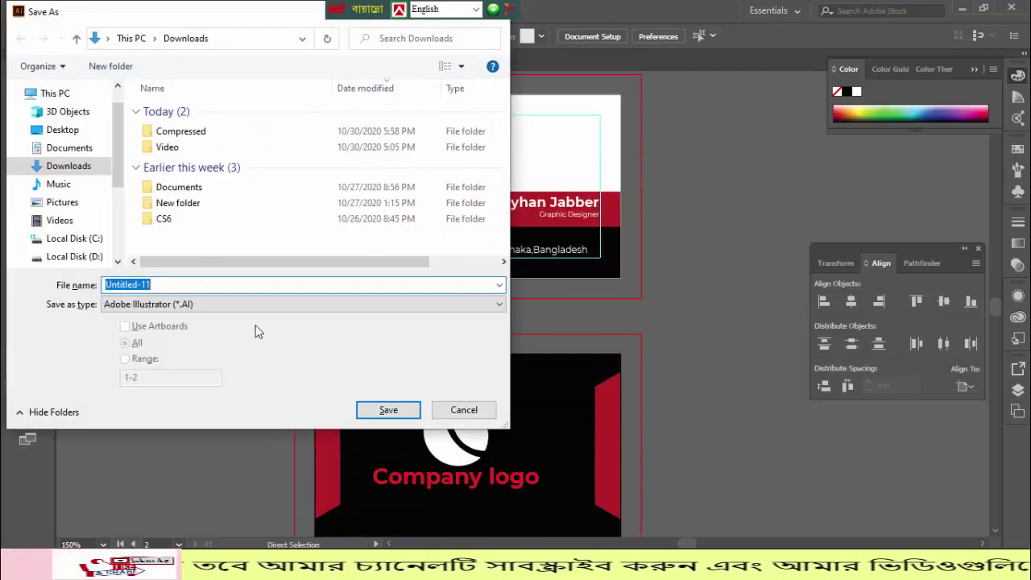
left_click(55, 149)
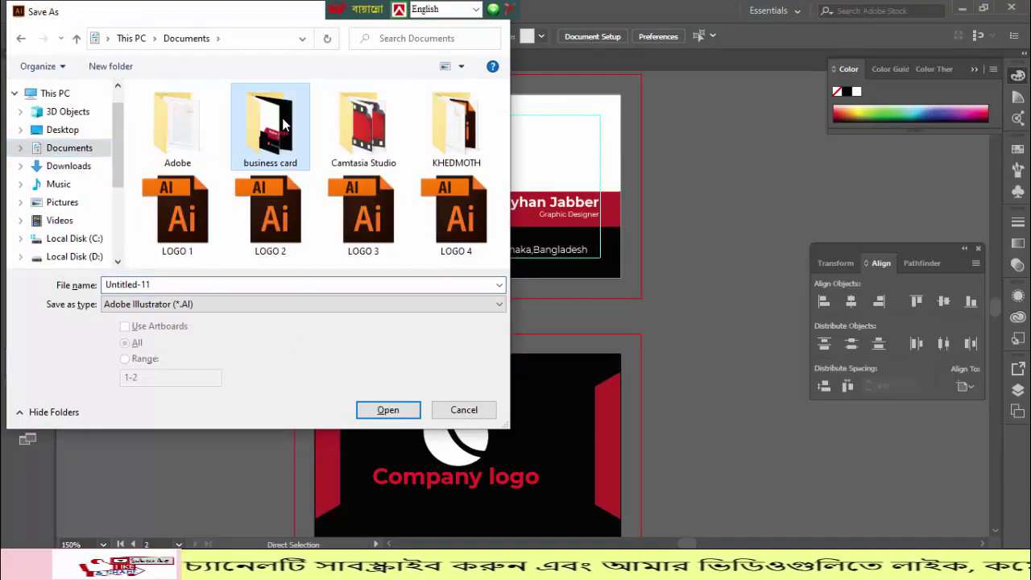
double_click(264, 127)
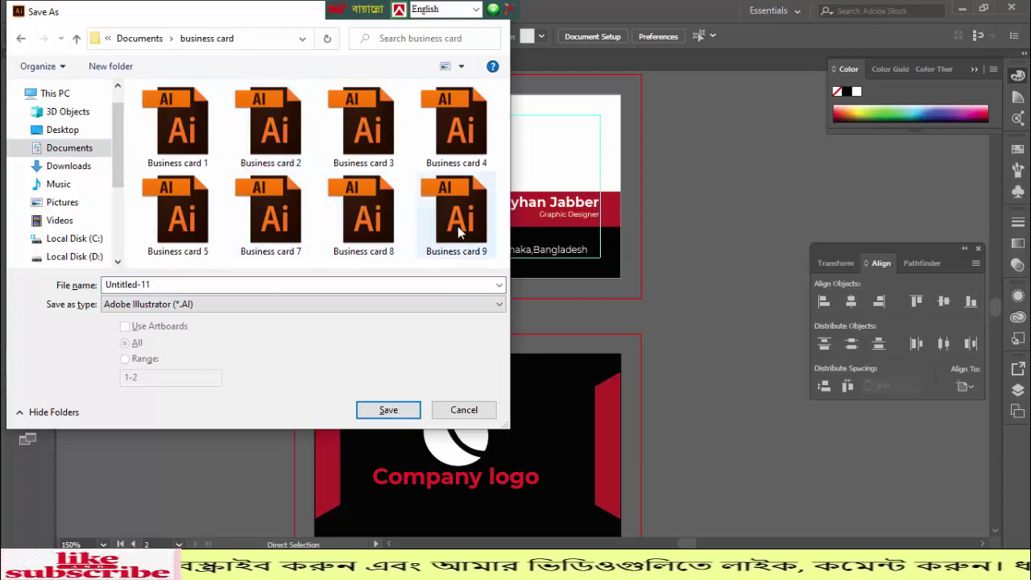
left_click(444, 234)
double_click(183, 283)
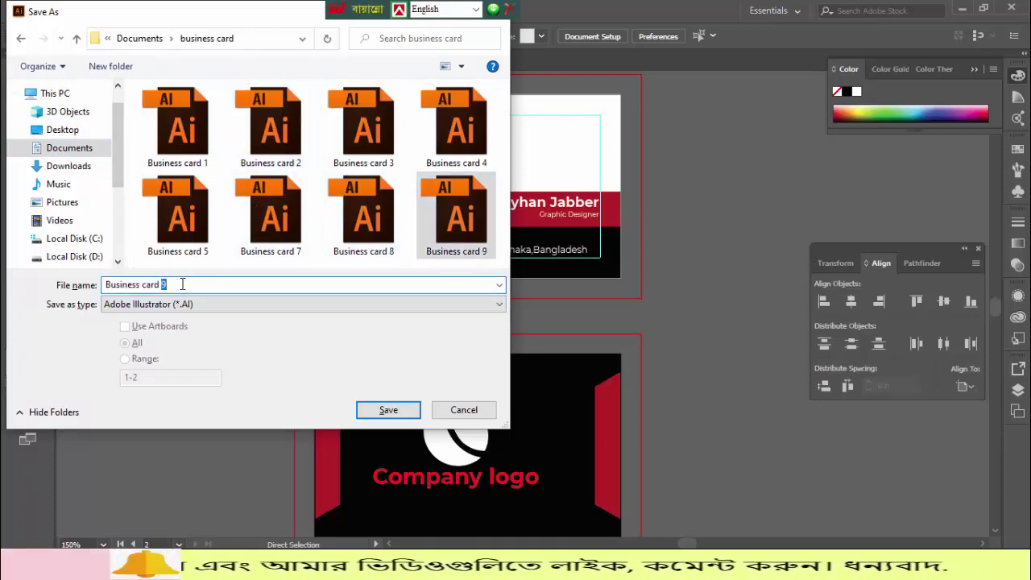
type("10")
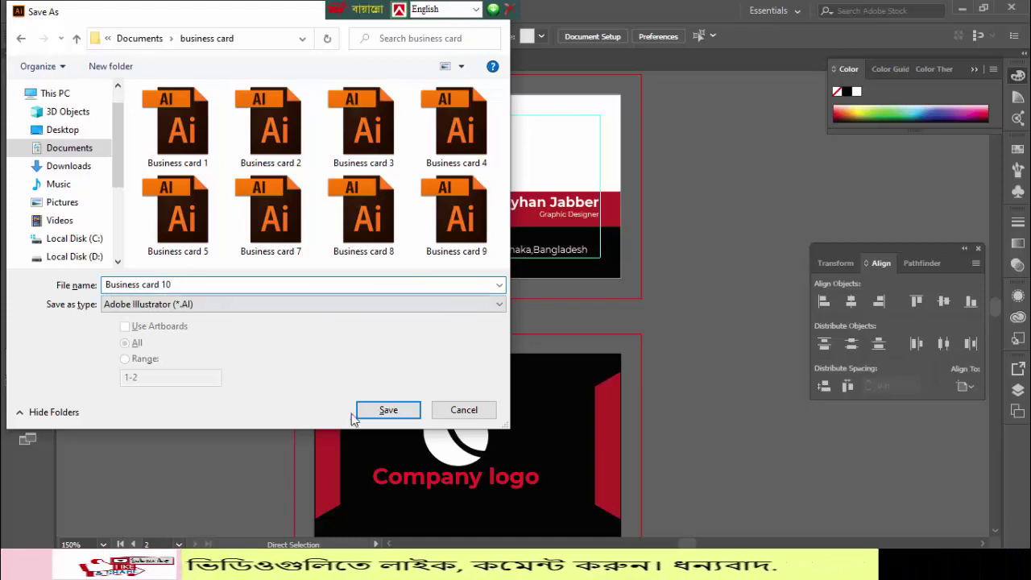
left_click(385, 411)
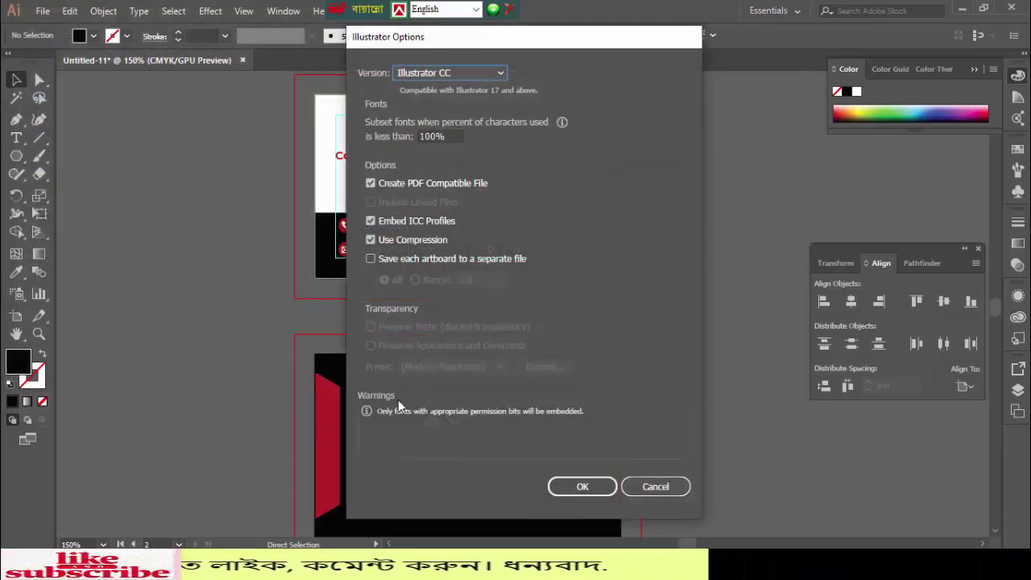
left_click(580, 491)
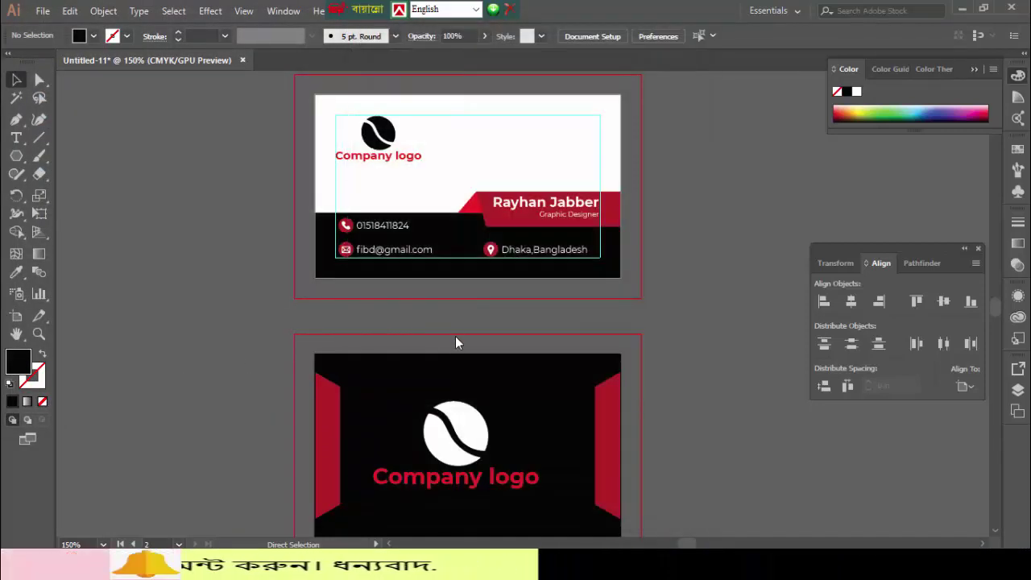
scroll(456, 352, "down", 2)
scroll(457, 353, "up", 3)
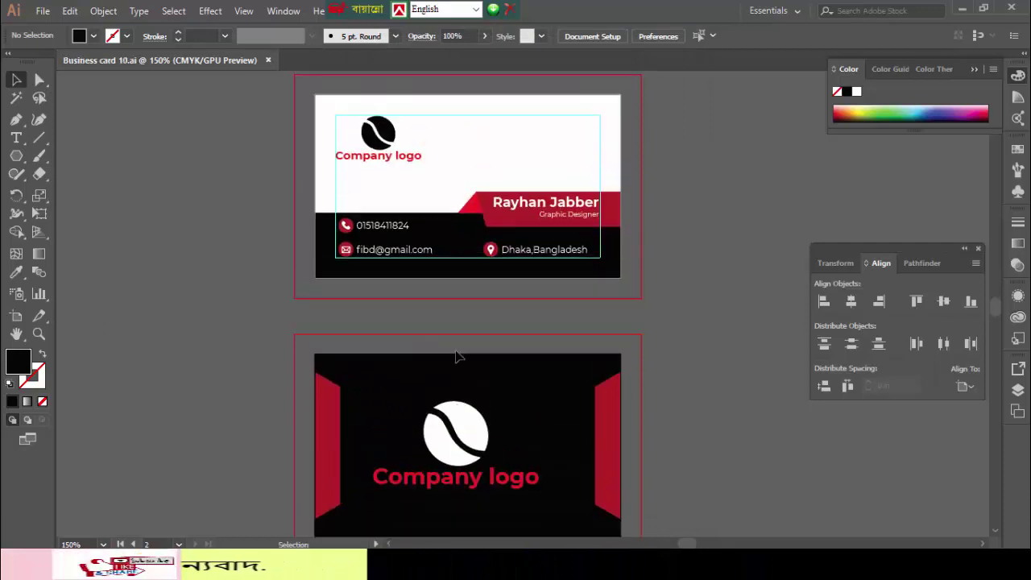
scroll(458, 349, "up", 1)
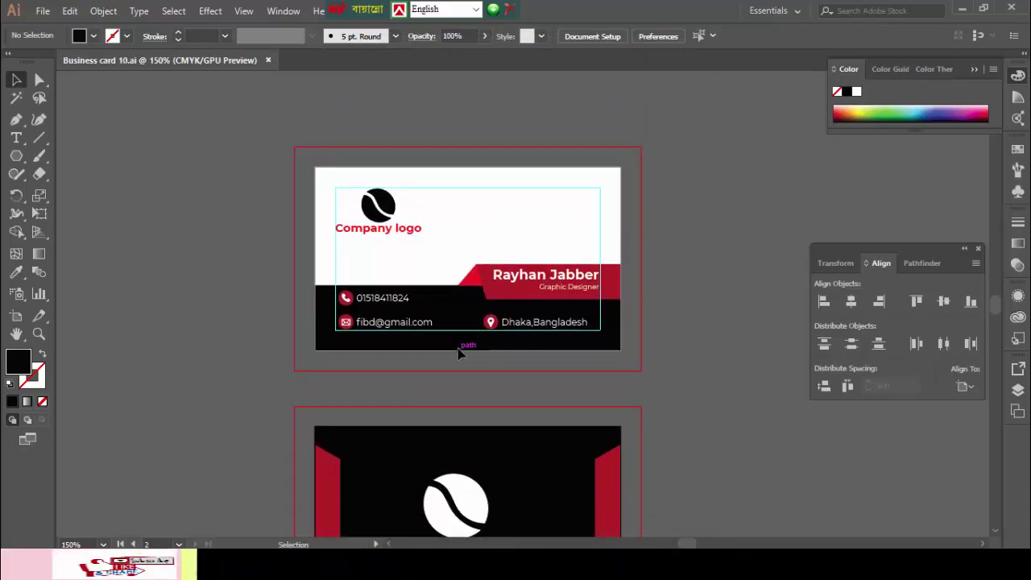